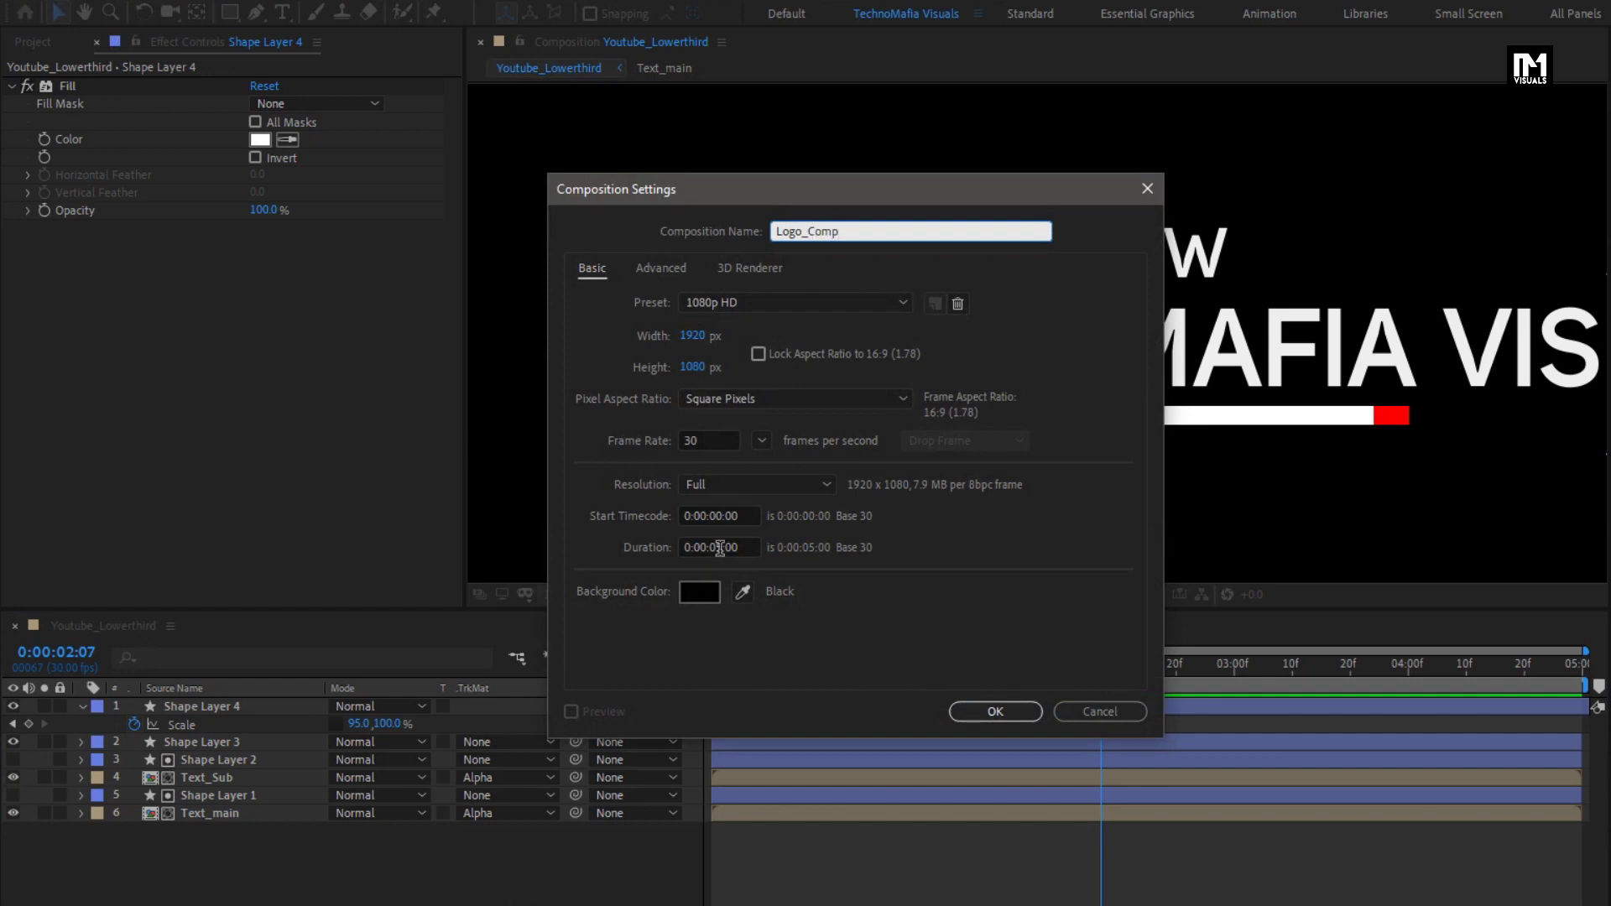
# - Set the new Logo_Comp composition to 400 px wide and 400 px high, and create it
pyautogui.click(718, 547)
pyautogui.click(693, 335)
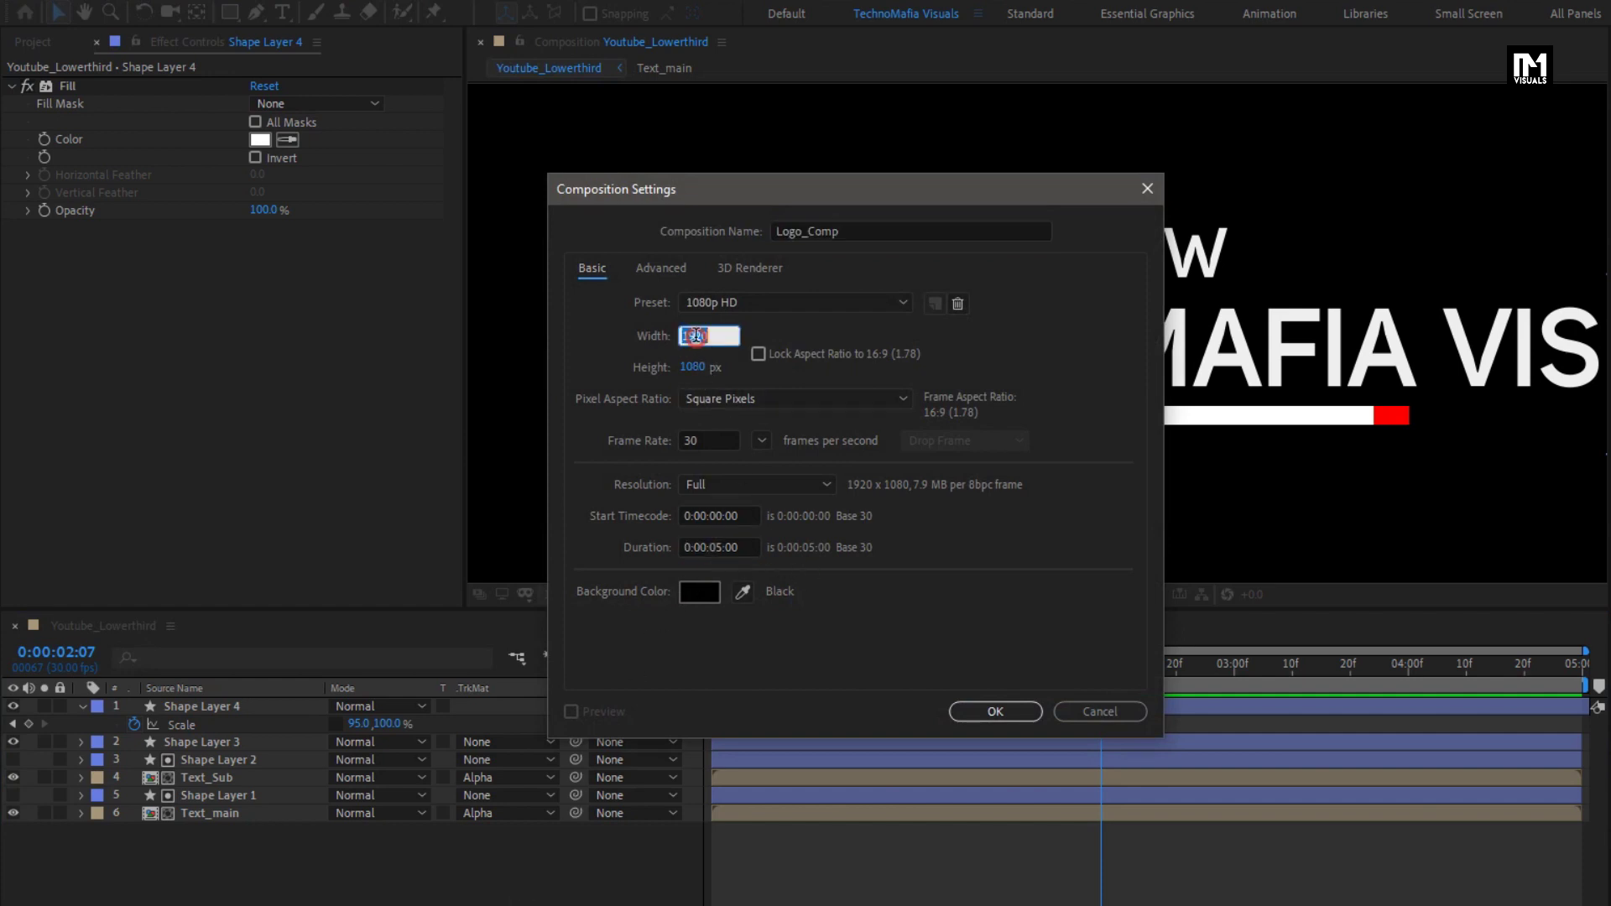
pyautogui.write('400')
pyautogui.press('Tab')
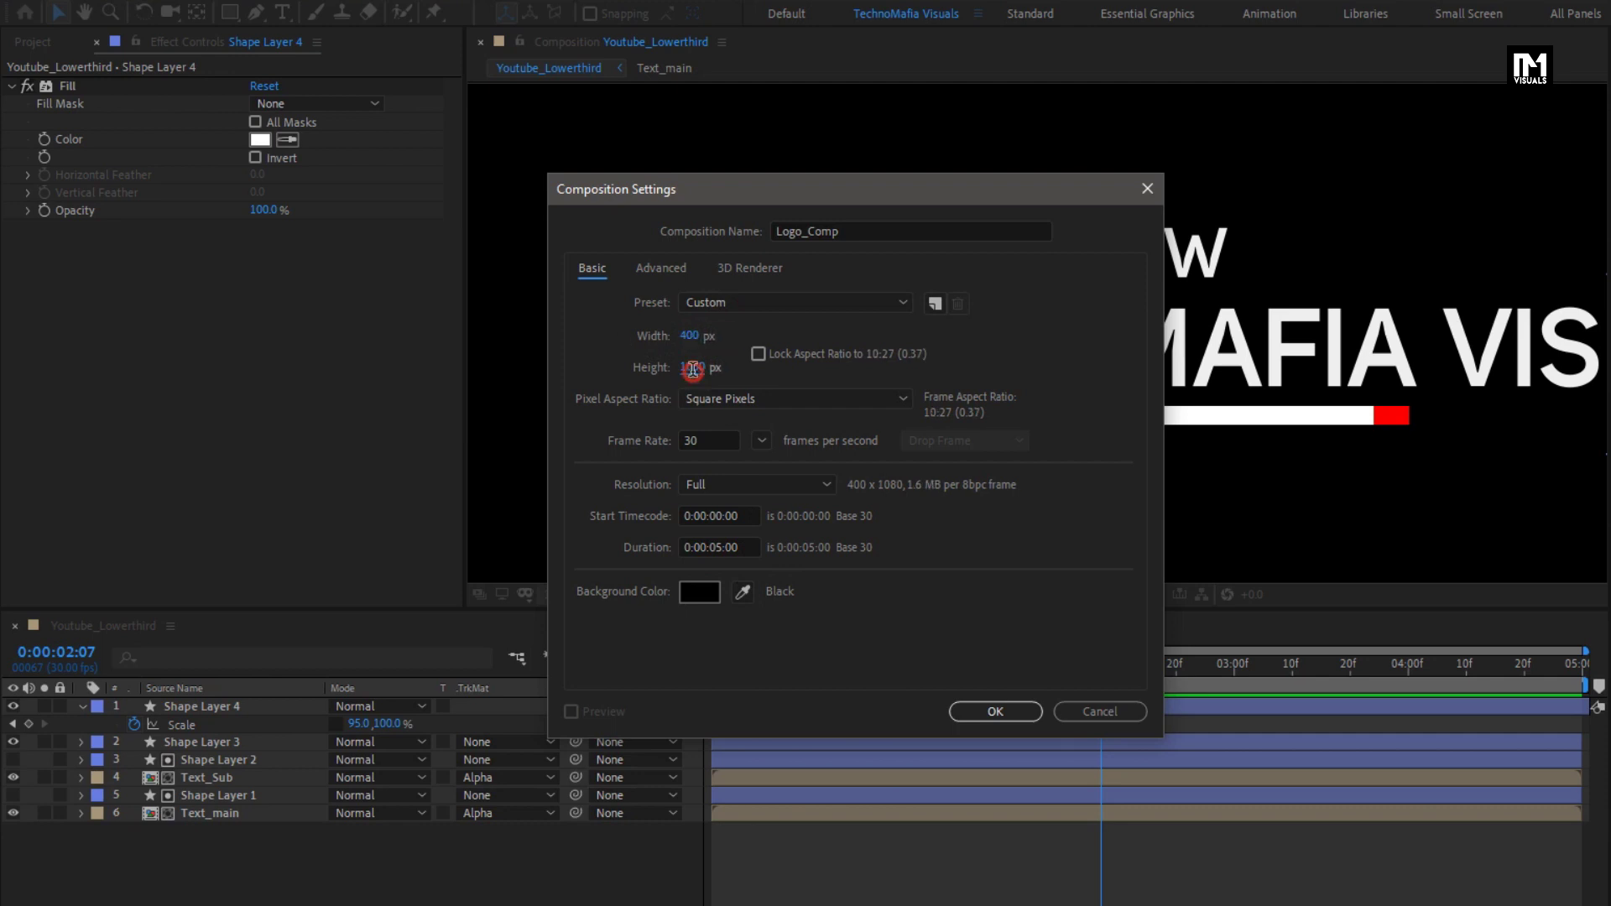
pyautogui.write('400')
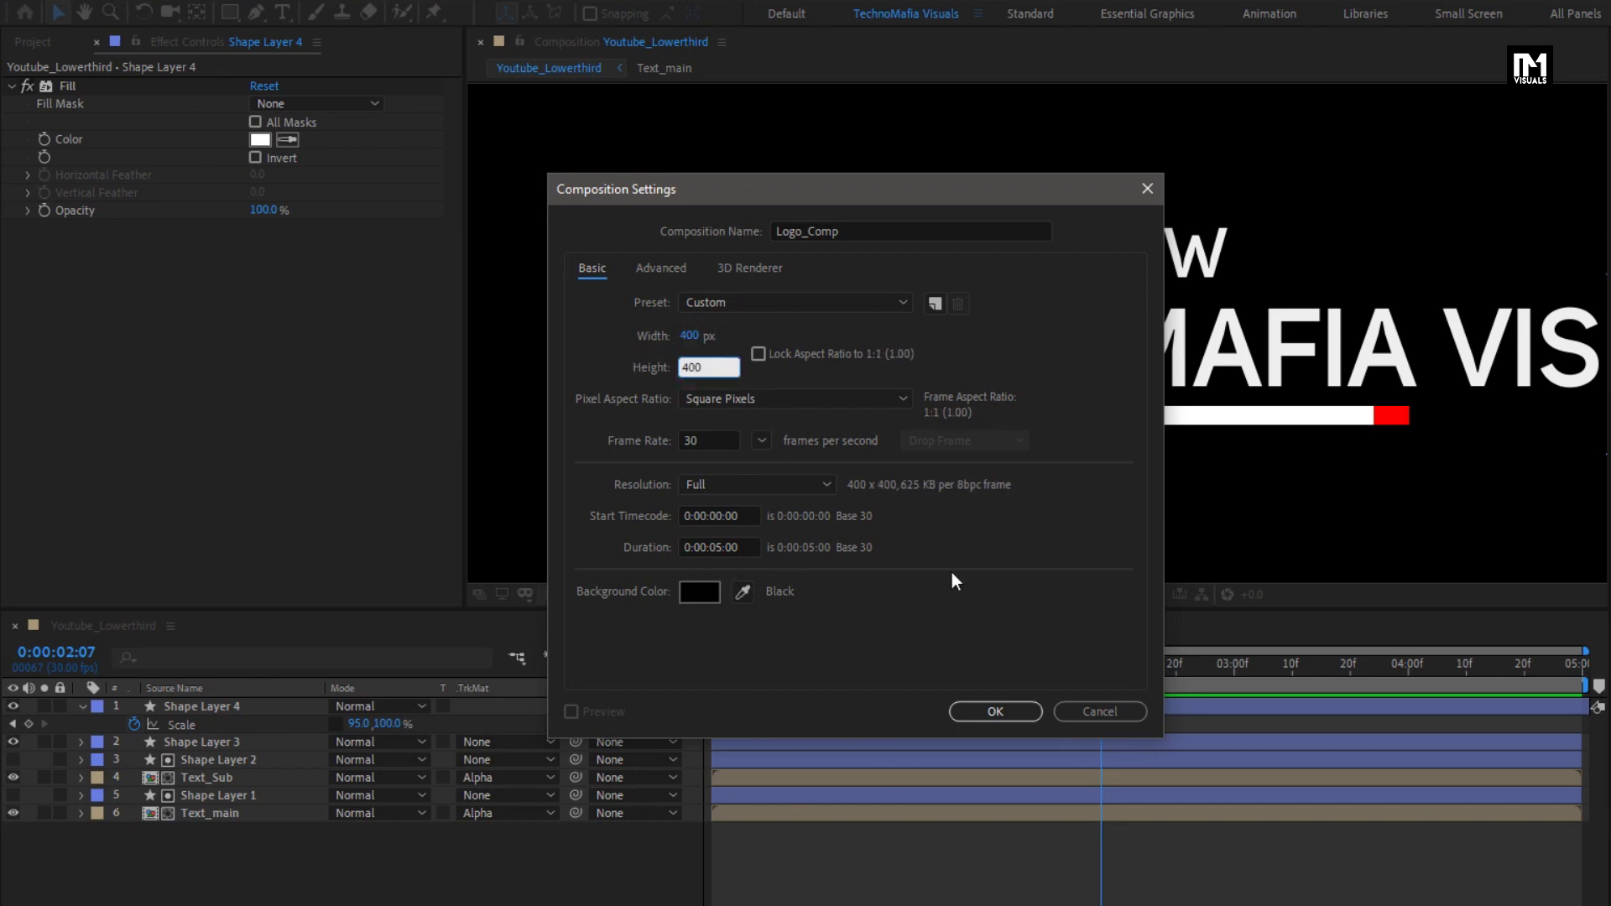
pyautogui.click(973, 711)
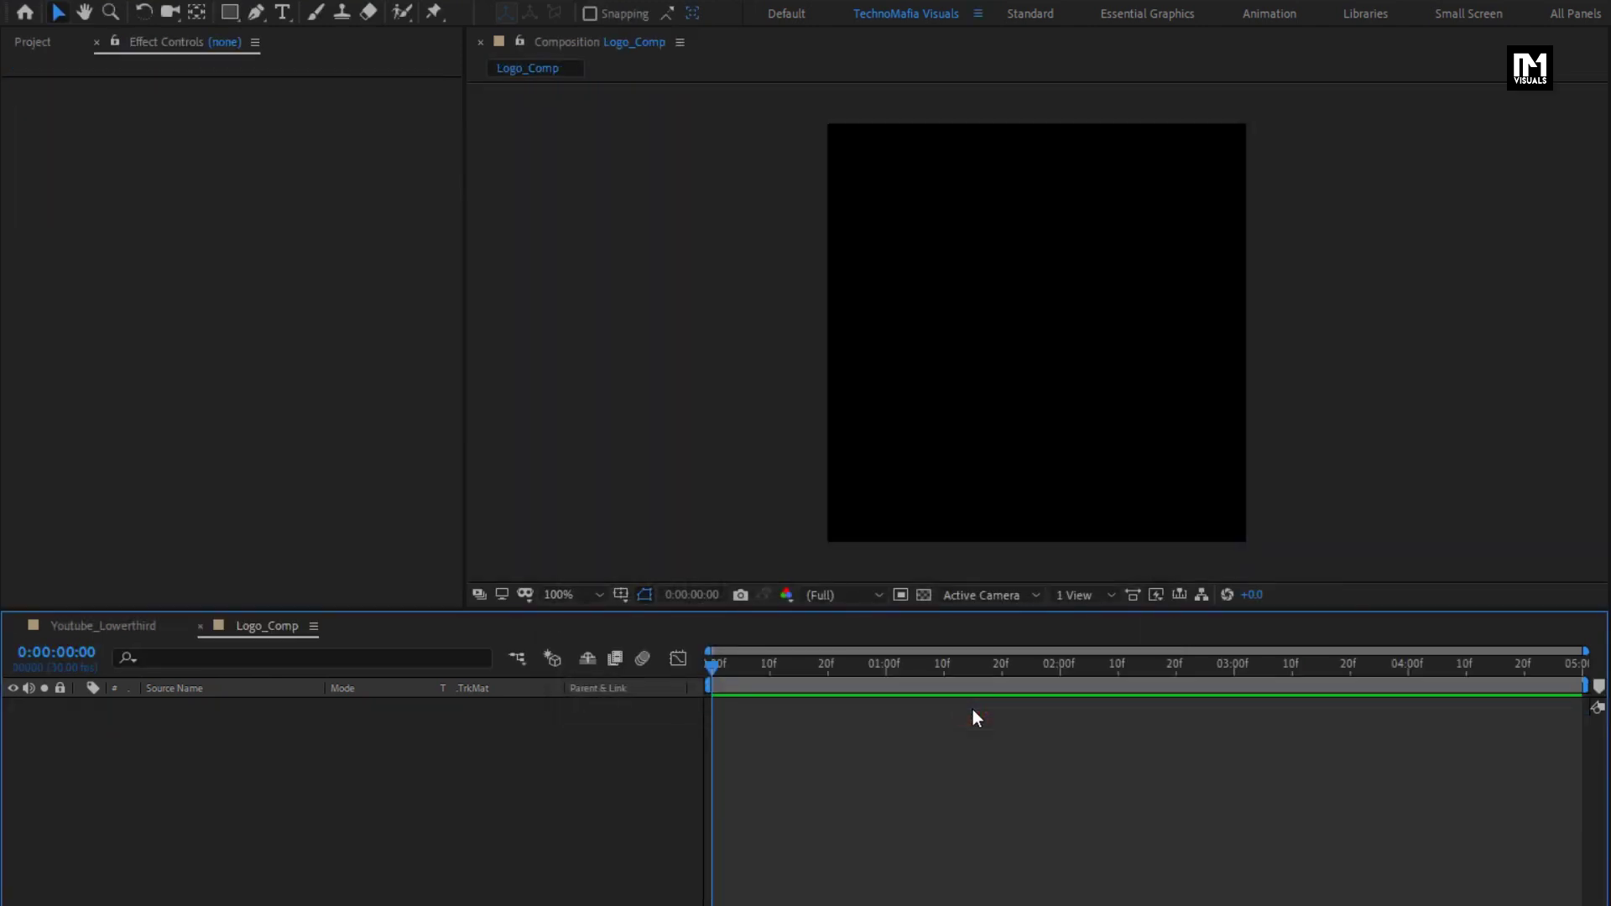
# - Create a comp-sized solid named Color 1 in Logo_Comp and apply a red Fill effect to it
pyautogui.rightClick(215, 773)
pyautogui.moveTo(285, 784)
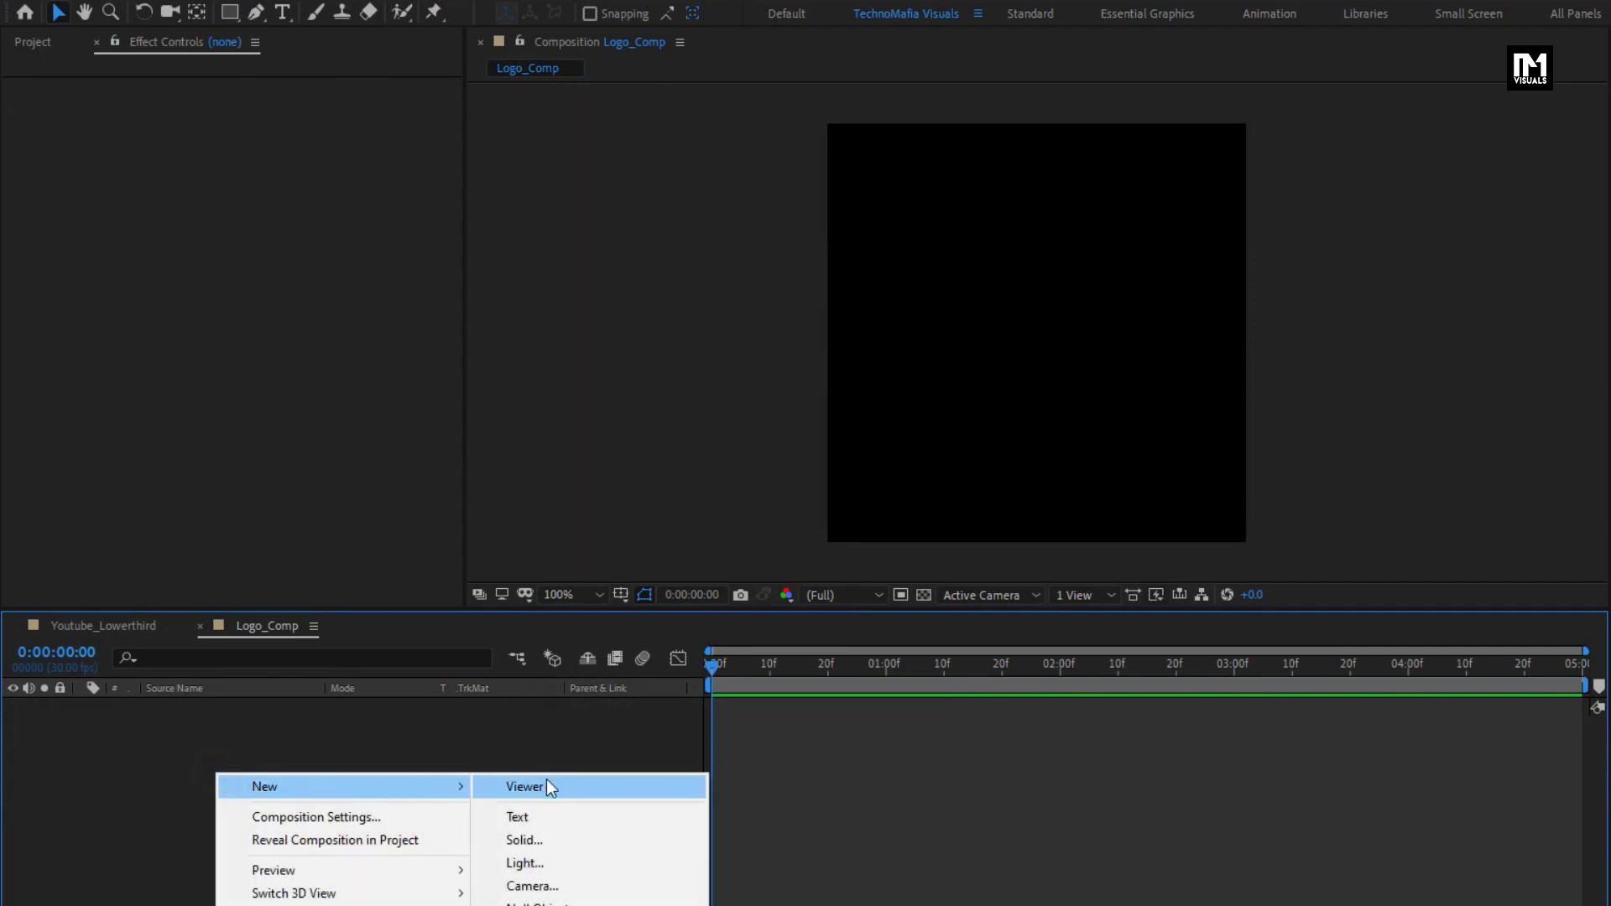
pyautogui.click(555, 838)
pyautogui.write('Color 1')
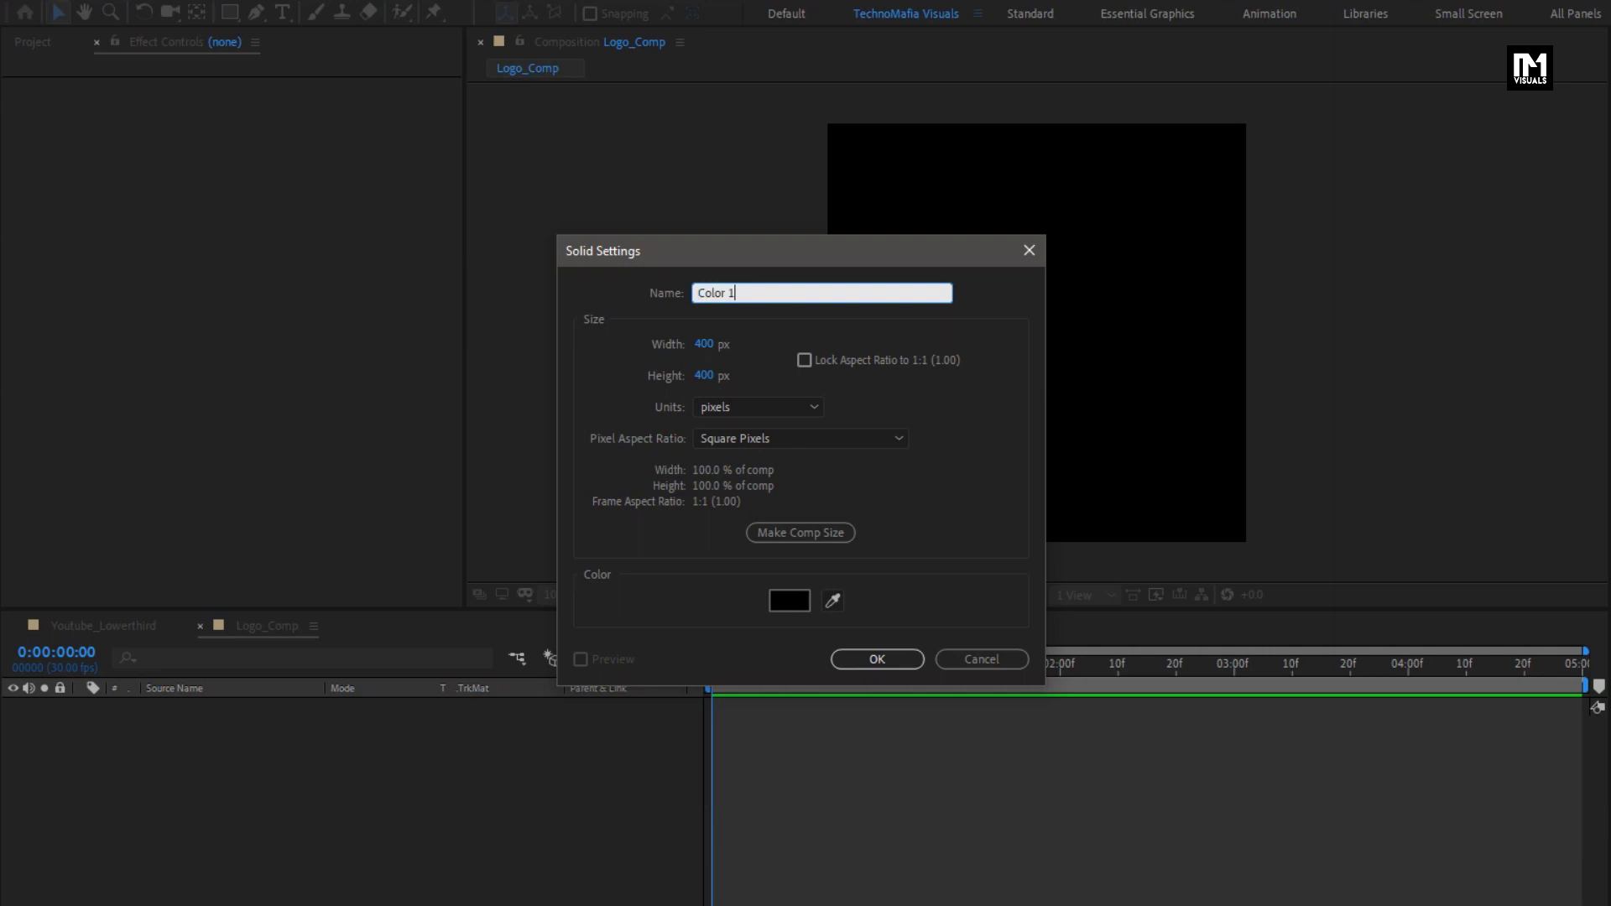
pyautogui.press('Return')
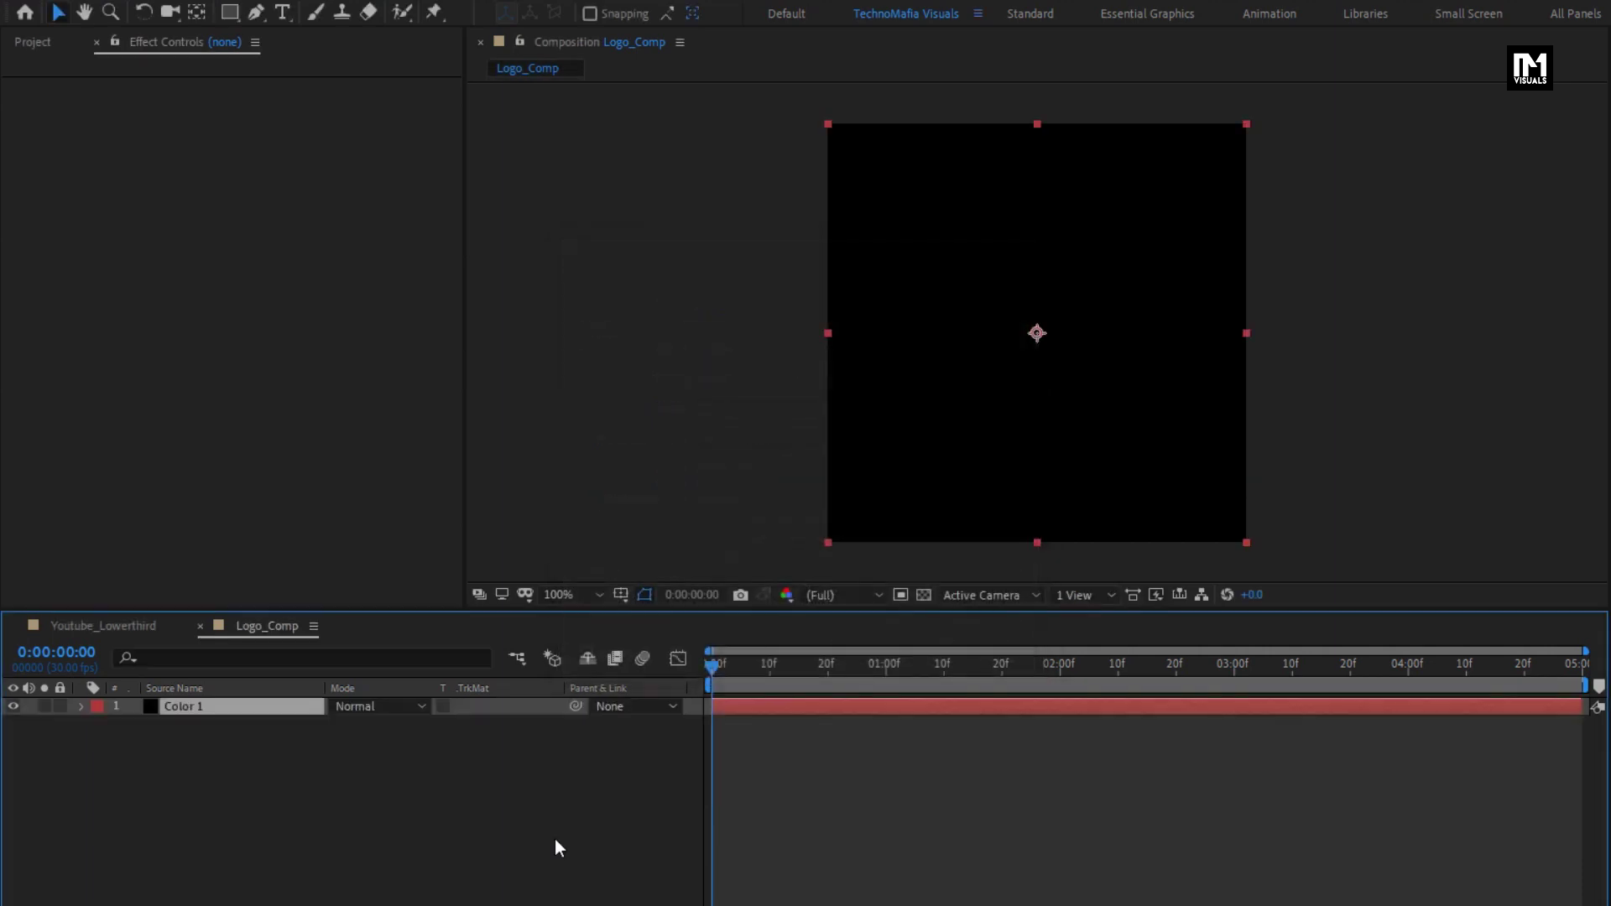
pyautogui.doubleClick(1415, 198)
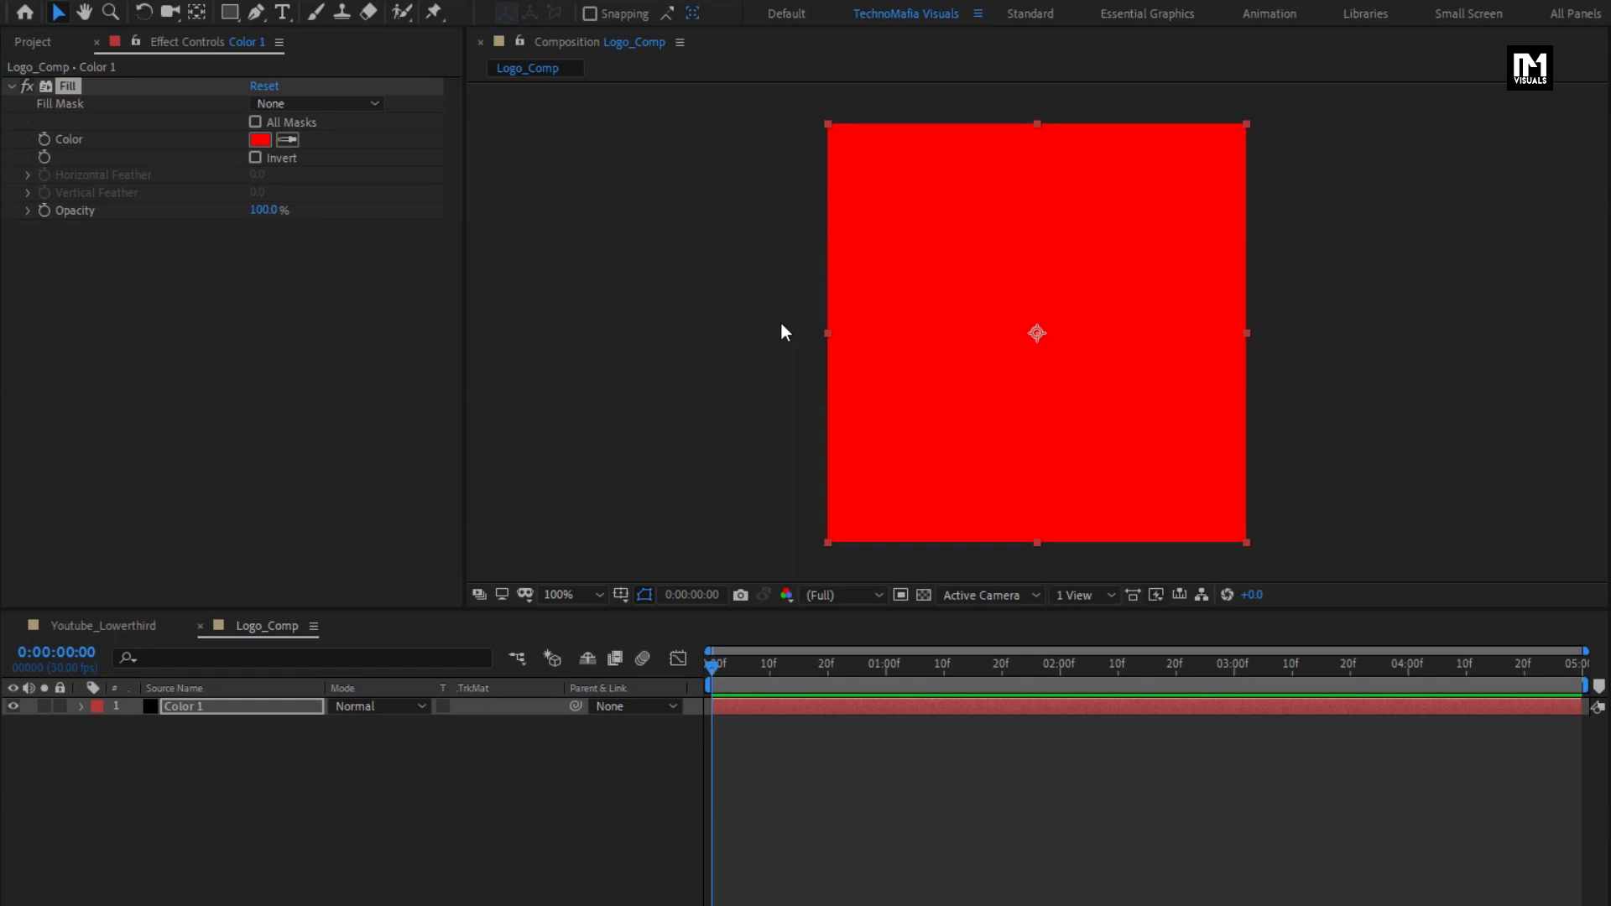
# - Animate the Color 1 layer's Position from -206, 200 at 0:00:00:00 to 200, 200 at 0:00:01:20
pyautogui.click(179, 708)
pyautogui.press('p')
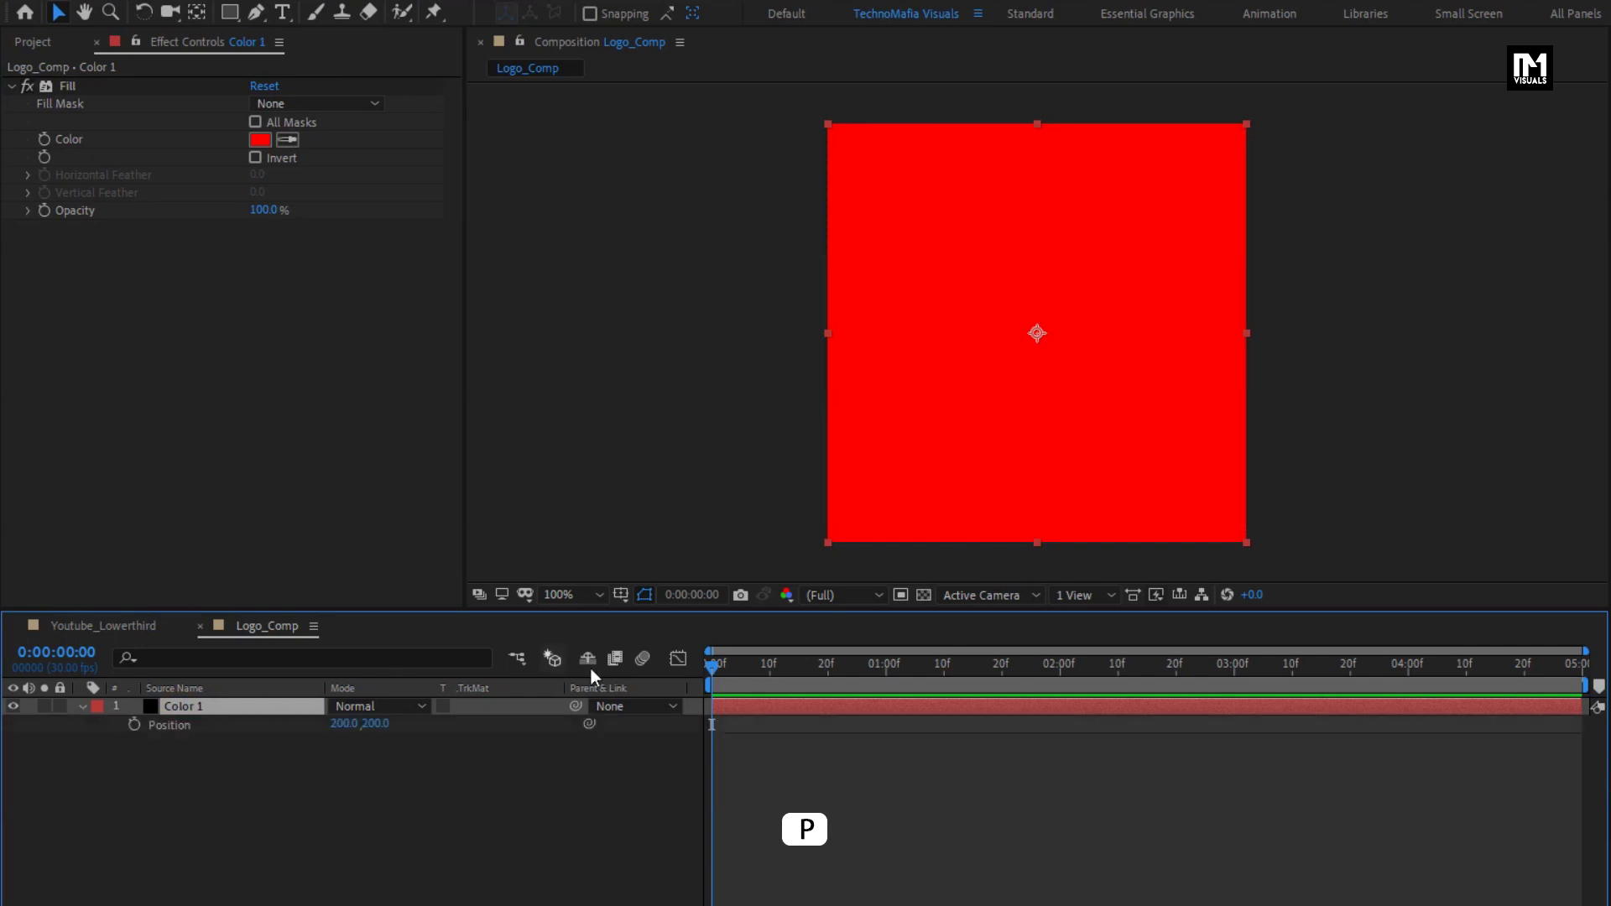
pyautogui.moveTo(825, 677); pyautogui.dragTo(1001, 677)
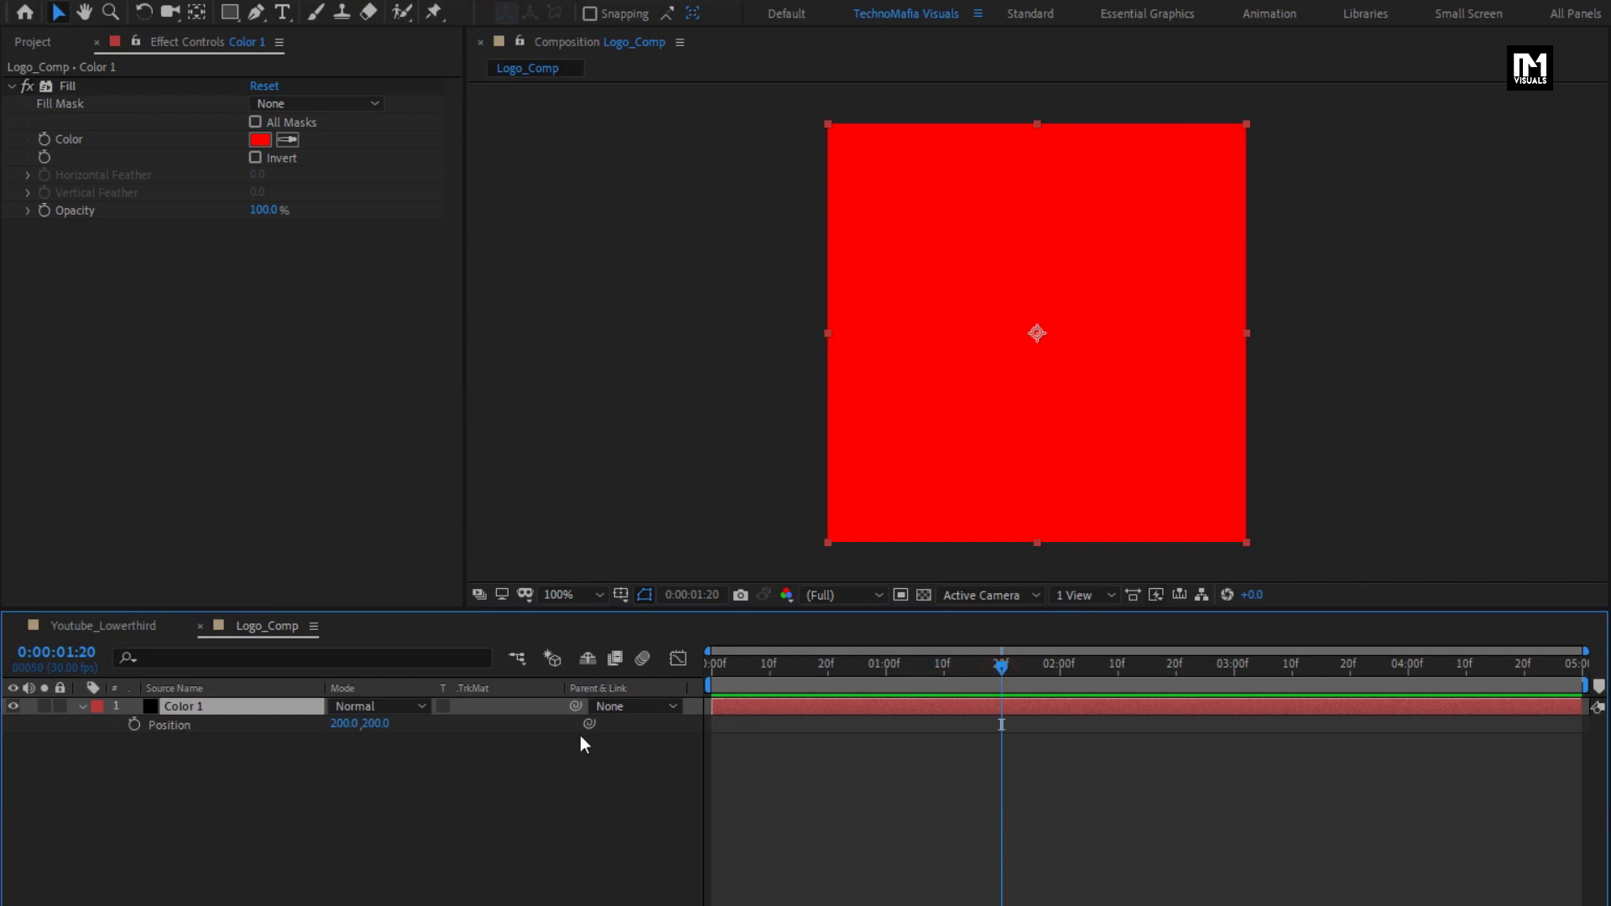
pyautogui.click(134, 724)
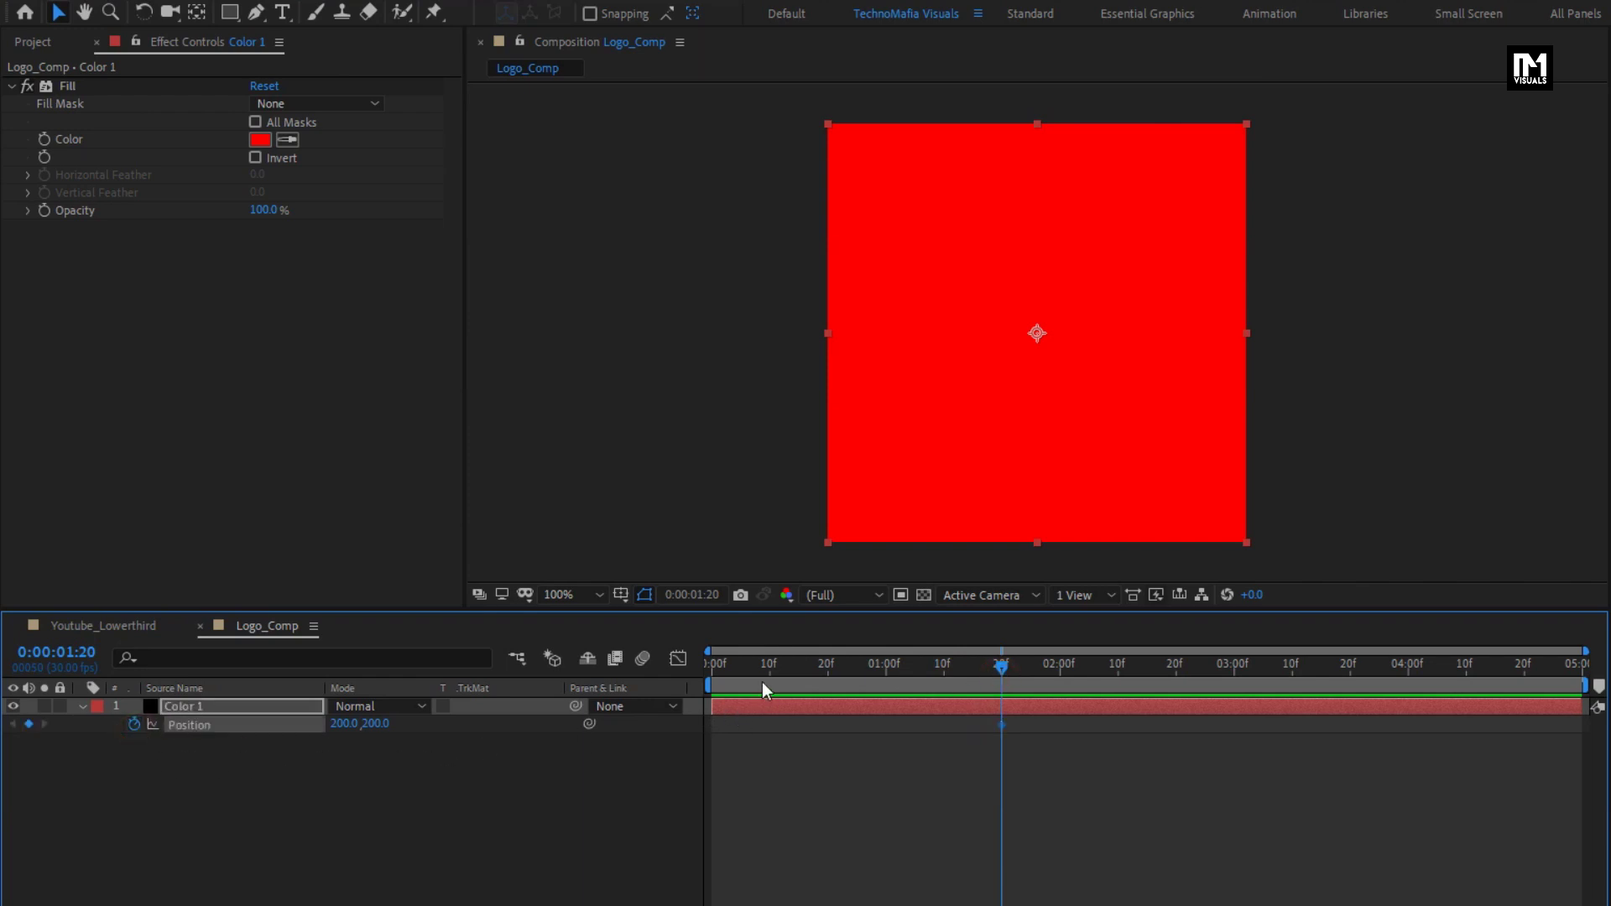
pyautogui.press('Home')
pyautogui.moveTo(344, 723); pyautogui.dragTo(27, 727)
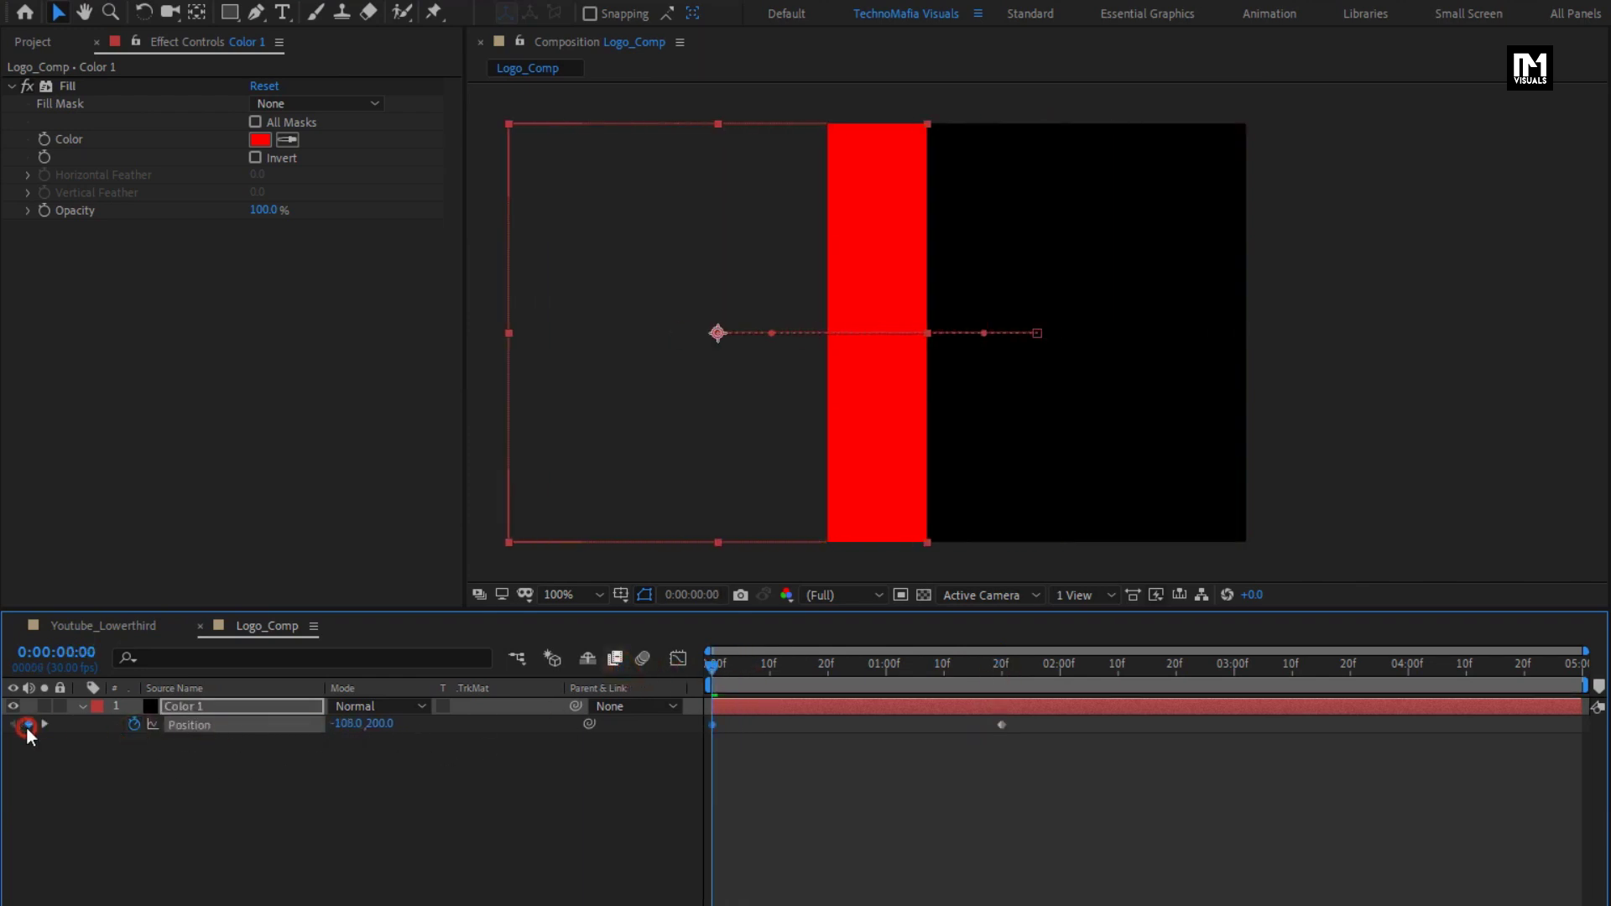
pyautogui.moveTo(330, 726); pyautogui.dragTo(237, 724)
pyautogui.moveTo(708, 667); pyautogui.dragTo(762, 677)
# - Apply Easy Ease to both Position keyframes of the Color 1 layer
pyautogui.moveTo(1037, 769); pyautogui.dragTo(696, 720)
pyautogui.rightClick(713, 725)
pyautogui.moveTo(923, 897)
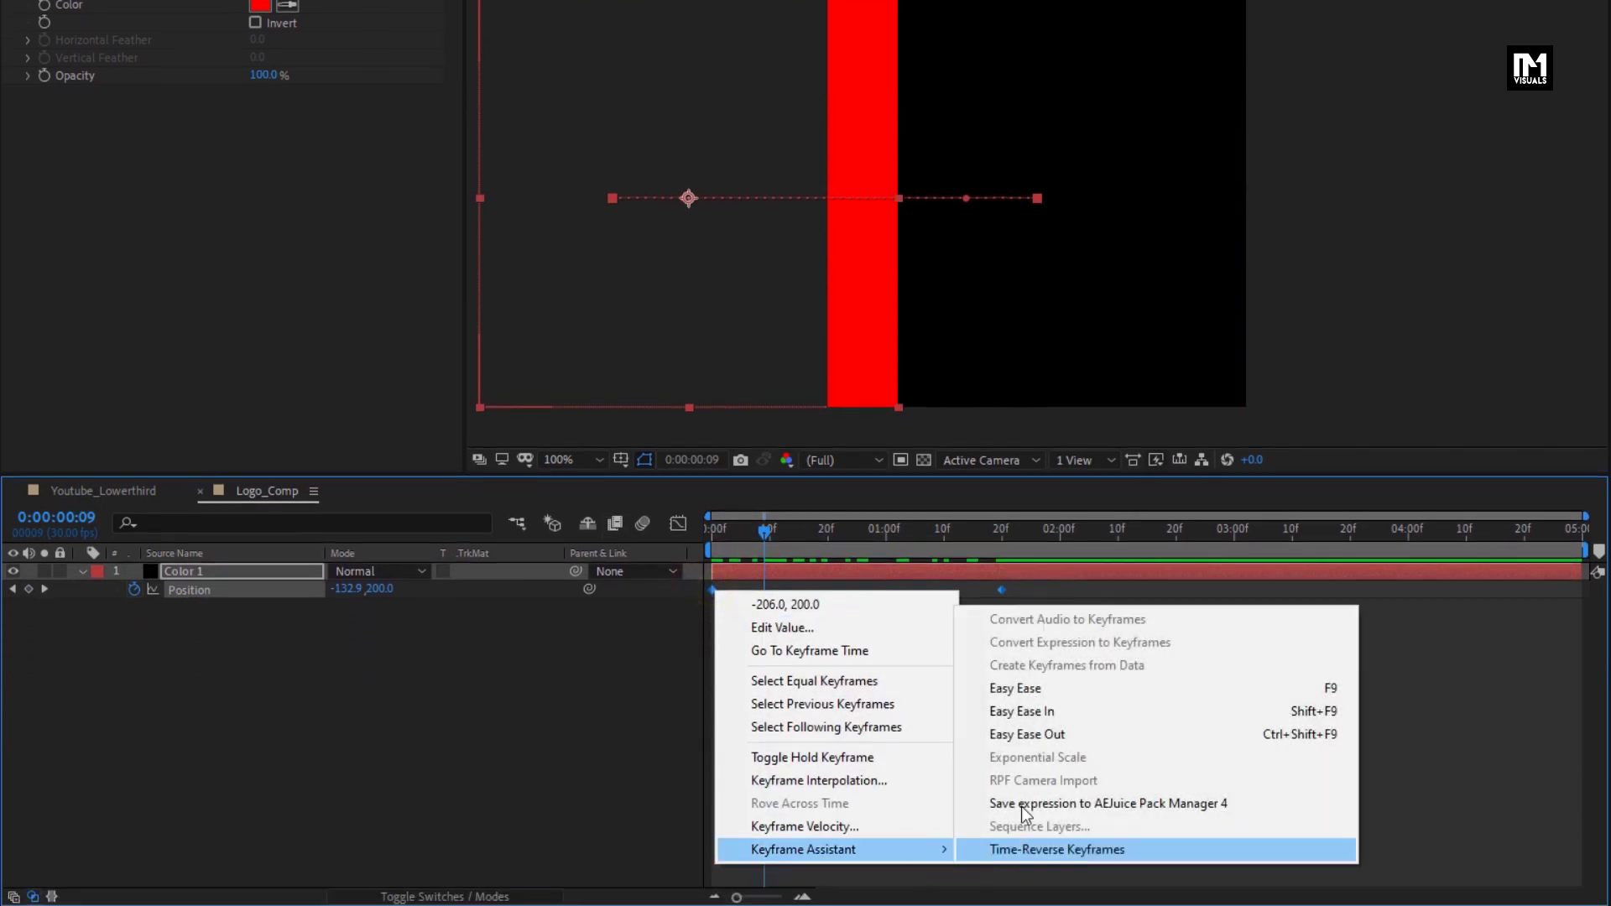
pyautogui.click(1019, 732)
# - Reshape the Color 1 Position speed graph so the motion peaks early and slows gradually, and preview the slide-in
pyautogui.click(678, 524)
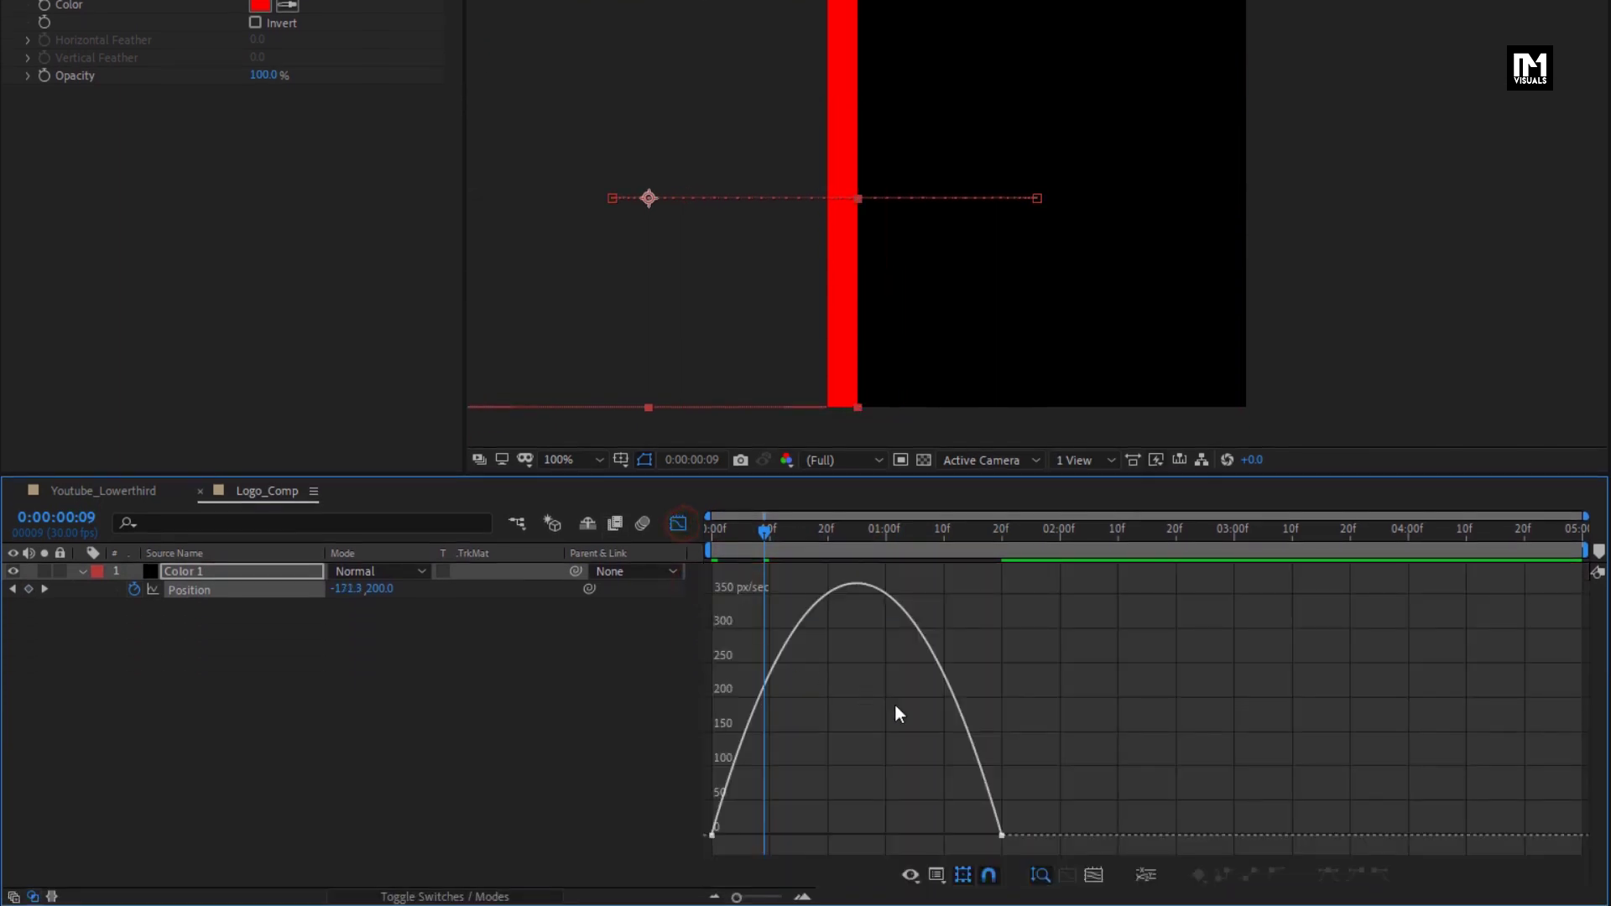
pyautogui.click(979, 837)
pyautogui.moveTo(953, 842); pyautogui.dragTo(895, 837)
pyautogui.moveTo(760, 836); pyautogui.dragTo(779, 837)
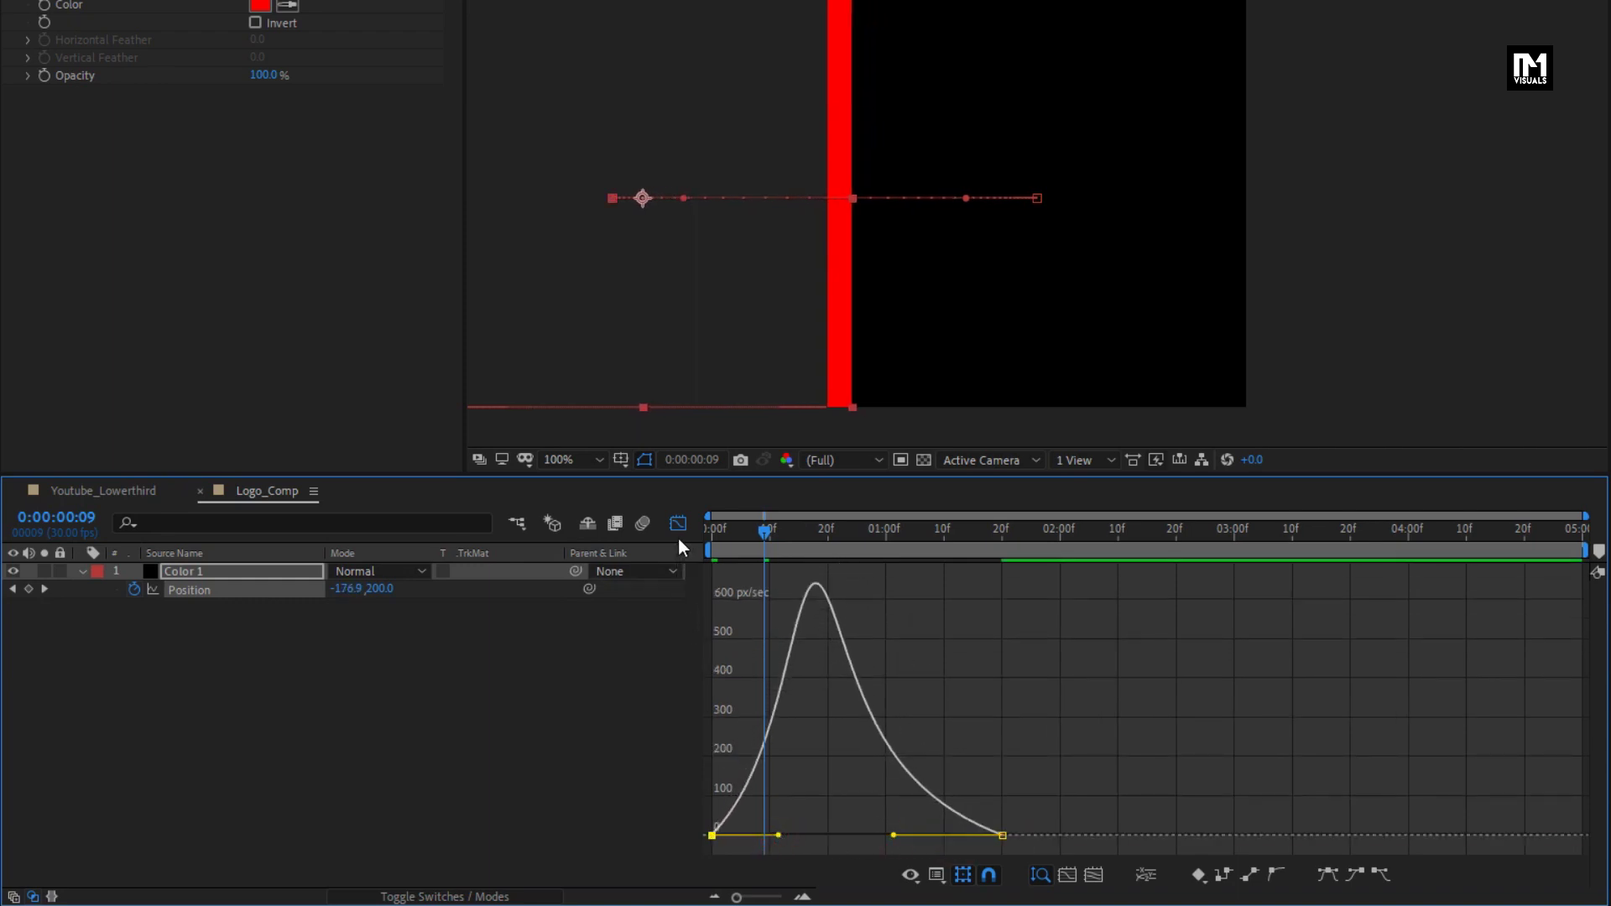
pyautogui.moveTo(894, 836); pyautogui.dragTo(875, 837)
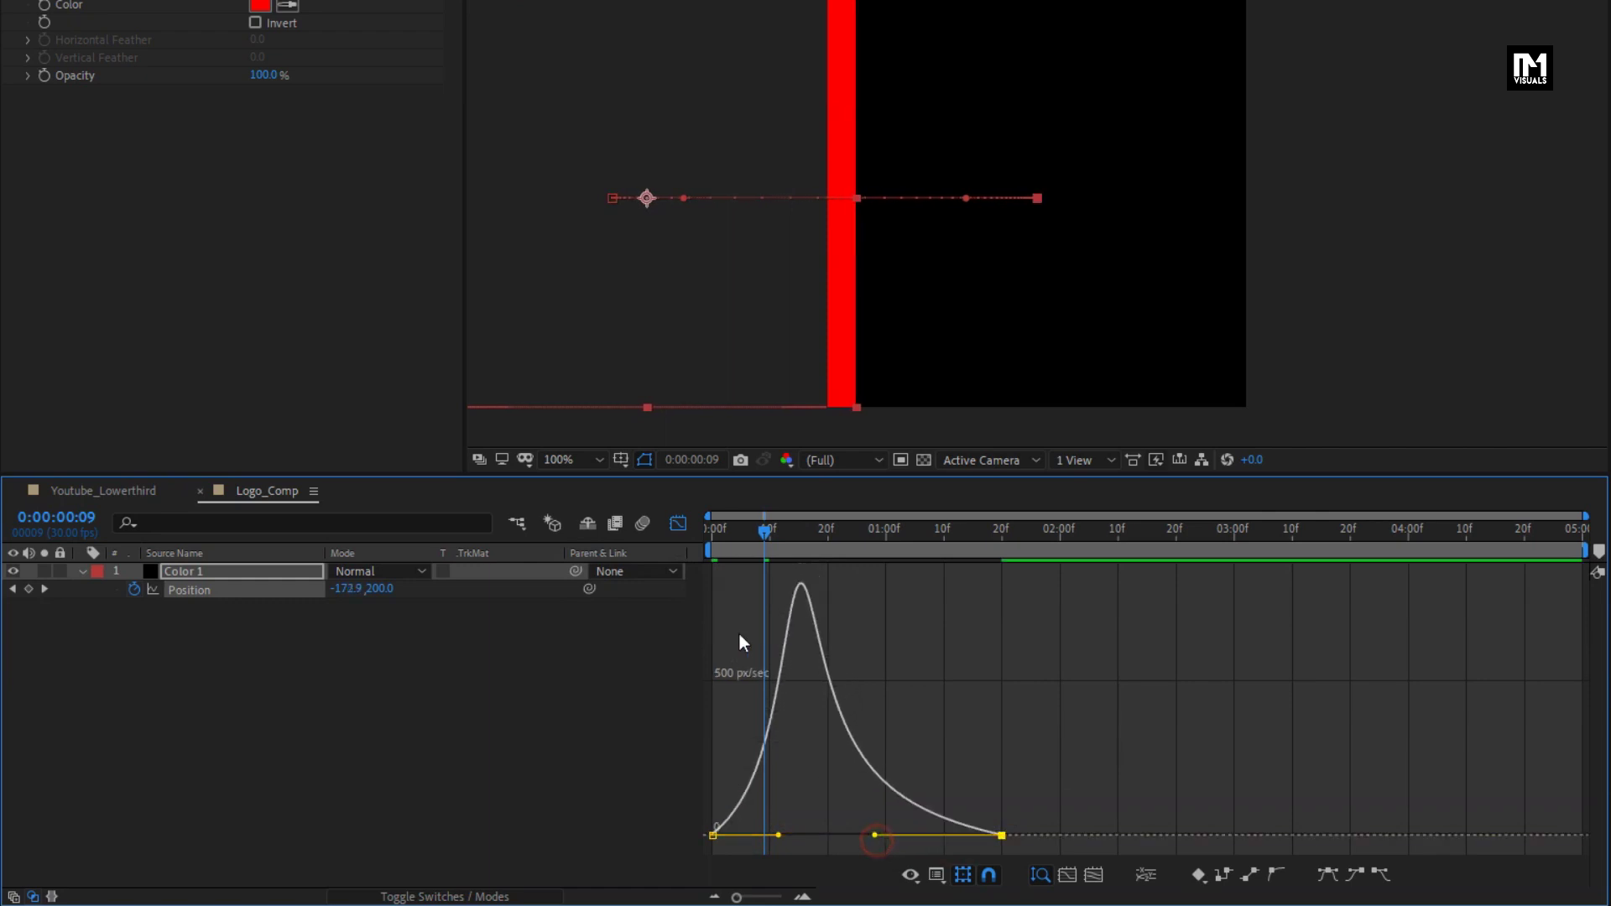
pyautogui.click(678, 524)
pyautogui.moveTo(712, 540); pyautogui.dragTo(955, 547)
pyautogui.moveTo(955, 681)
pyautogui.mouseDown()
pyautogui.moveTo(763, 681)
pyautogui.moveTo(983, 681)
pyautogui.mouseUp()
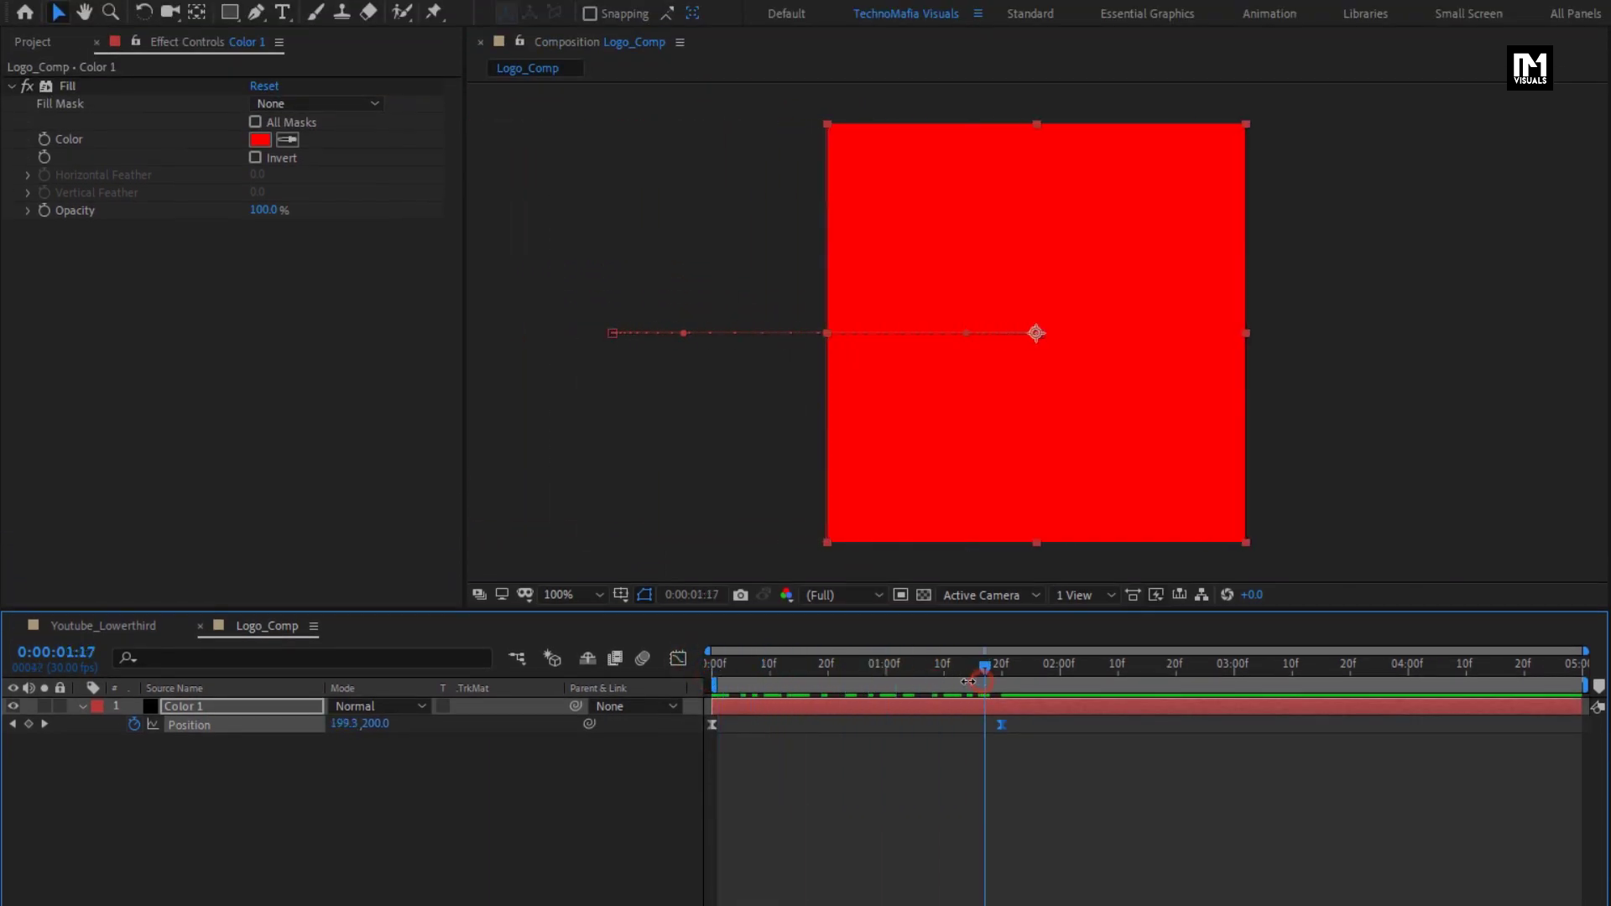
# - Collapse the Color 1 layer's properties and duplicate the layer
pyautogui.click(233, 714)
pyautogui.hotkey('ctrl', 'd')
pyautogui.click(84, 707)
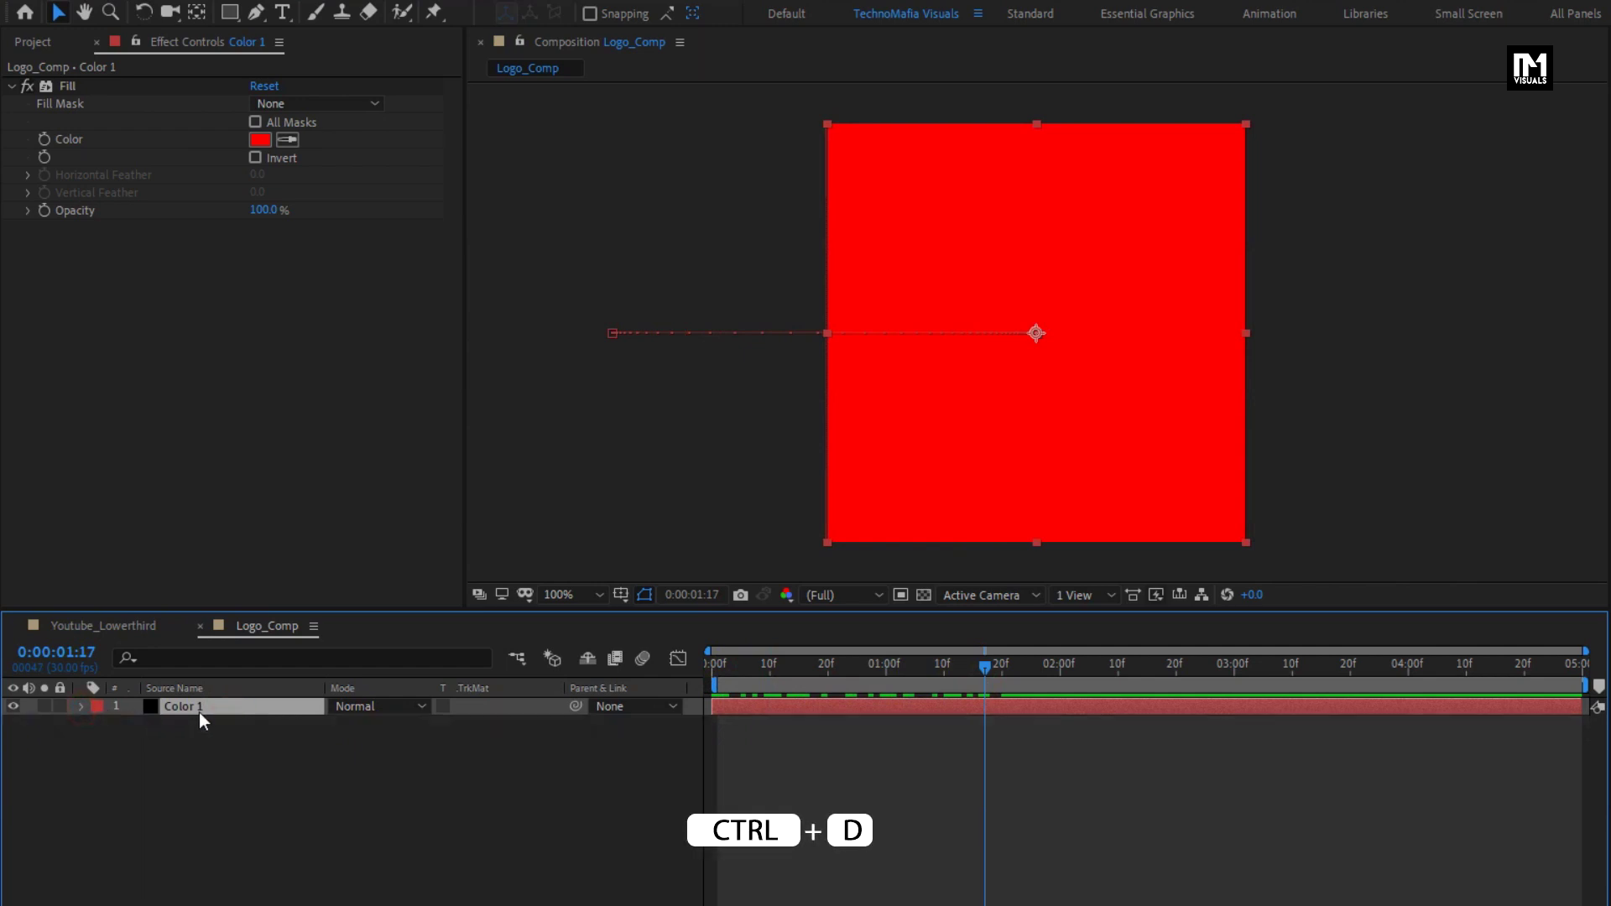
pyautogui.hotkey('ctrl', 'd')
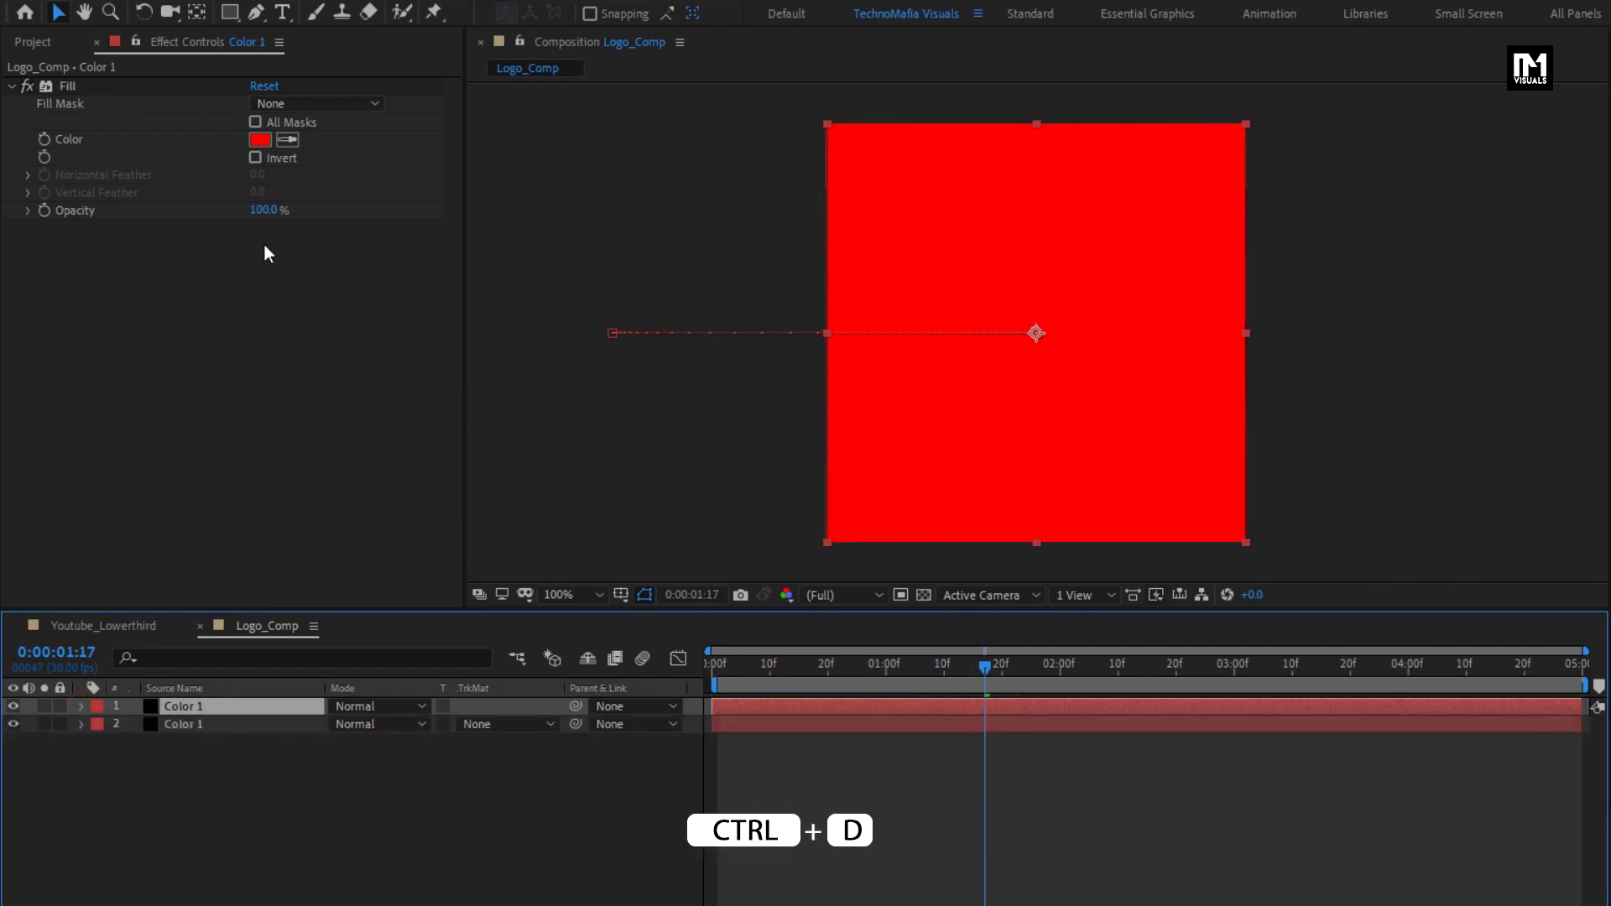
# - Change the upper Color 1 copy's fill to white (FFFFFF) and shift that layer to start at 0:00:00:10
pyautogui.click(258, 142)
pyautogui.moveTo(258, 302); pyautogui.dragTo(155, 252)
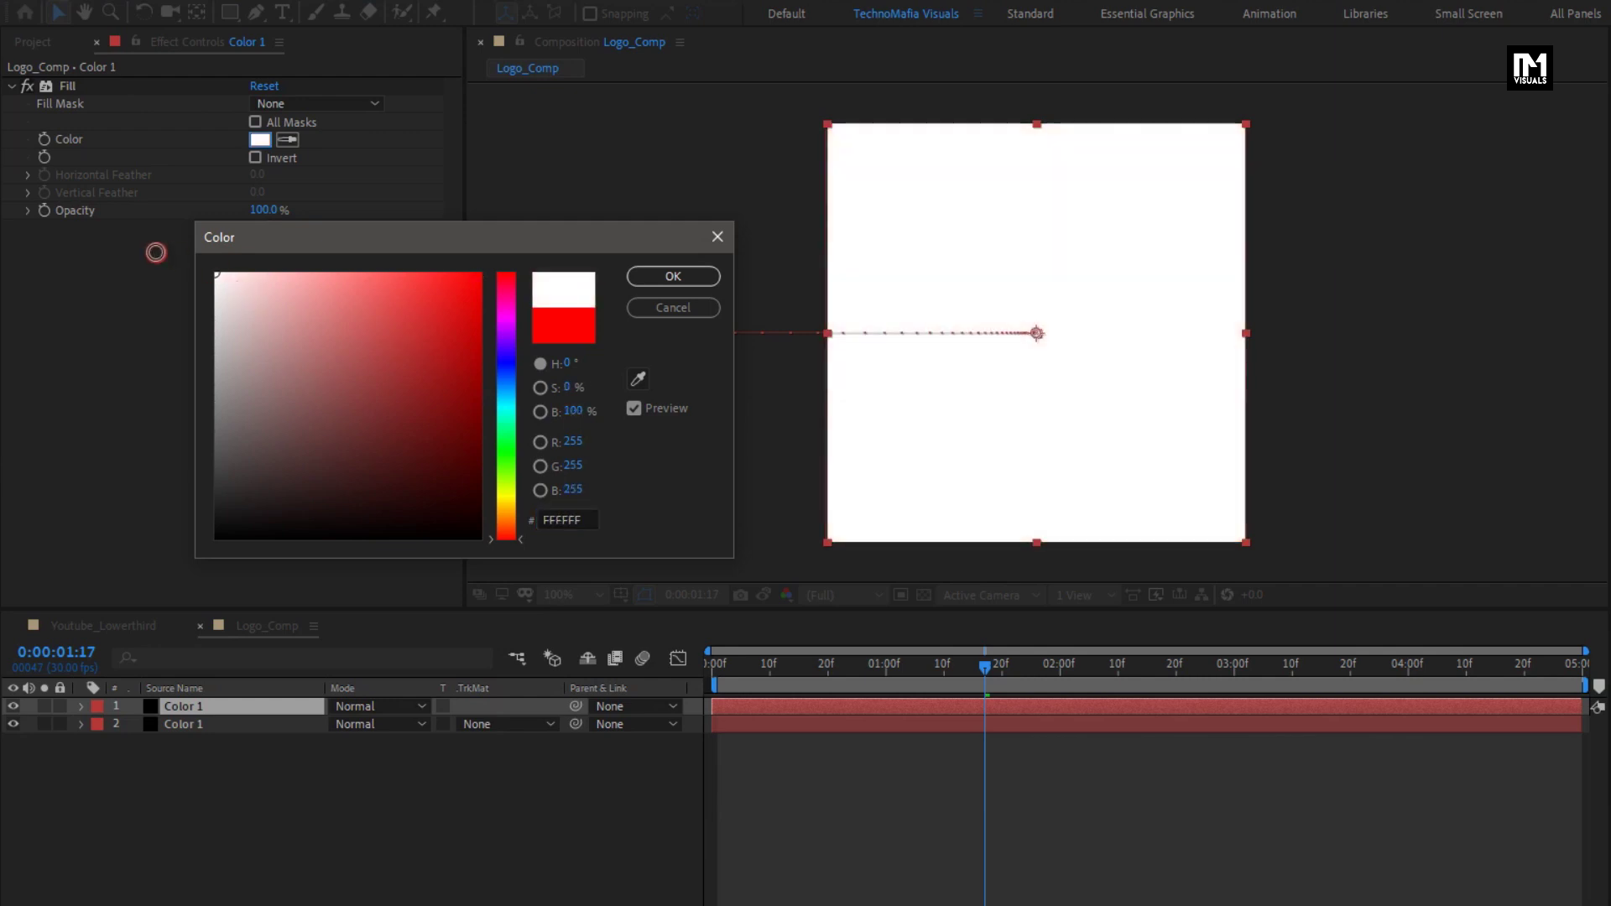
pyautogui.click(671, 278)
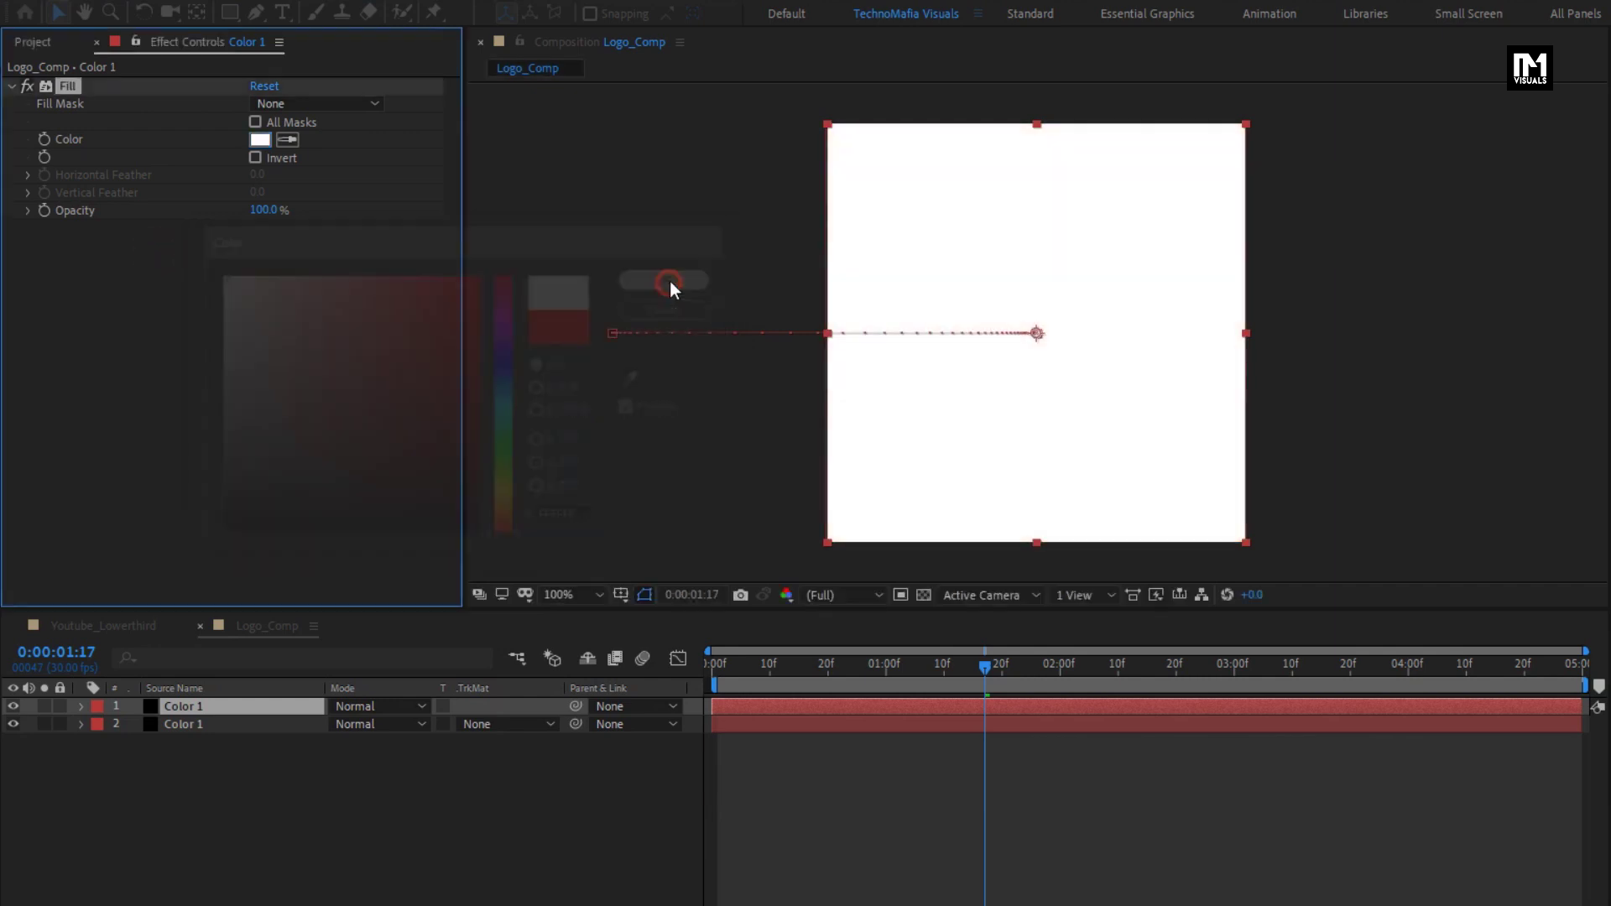
pyautogui.click(768, 678)
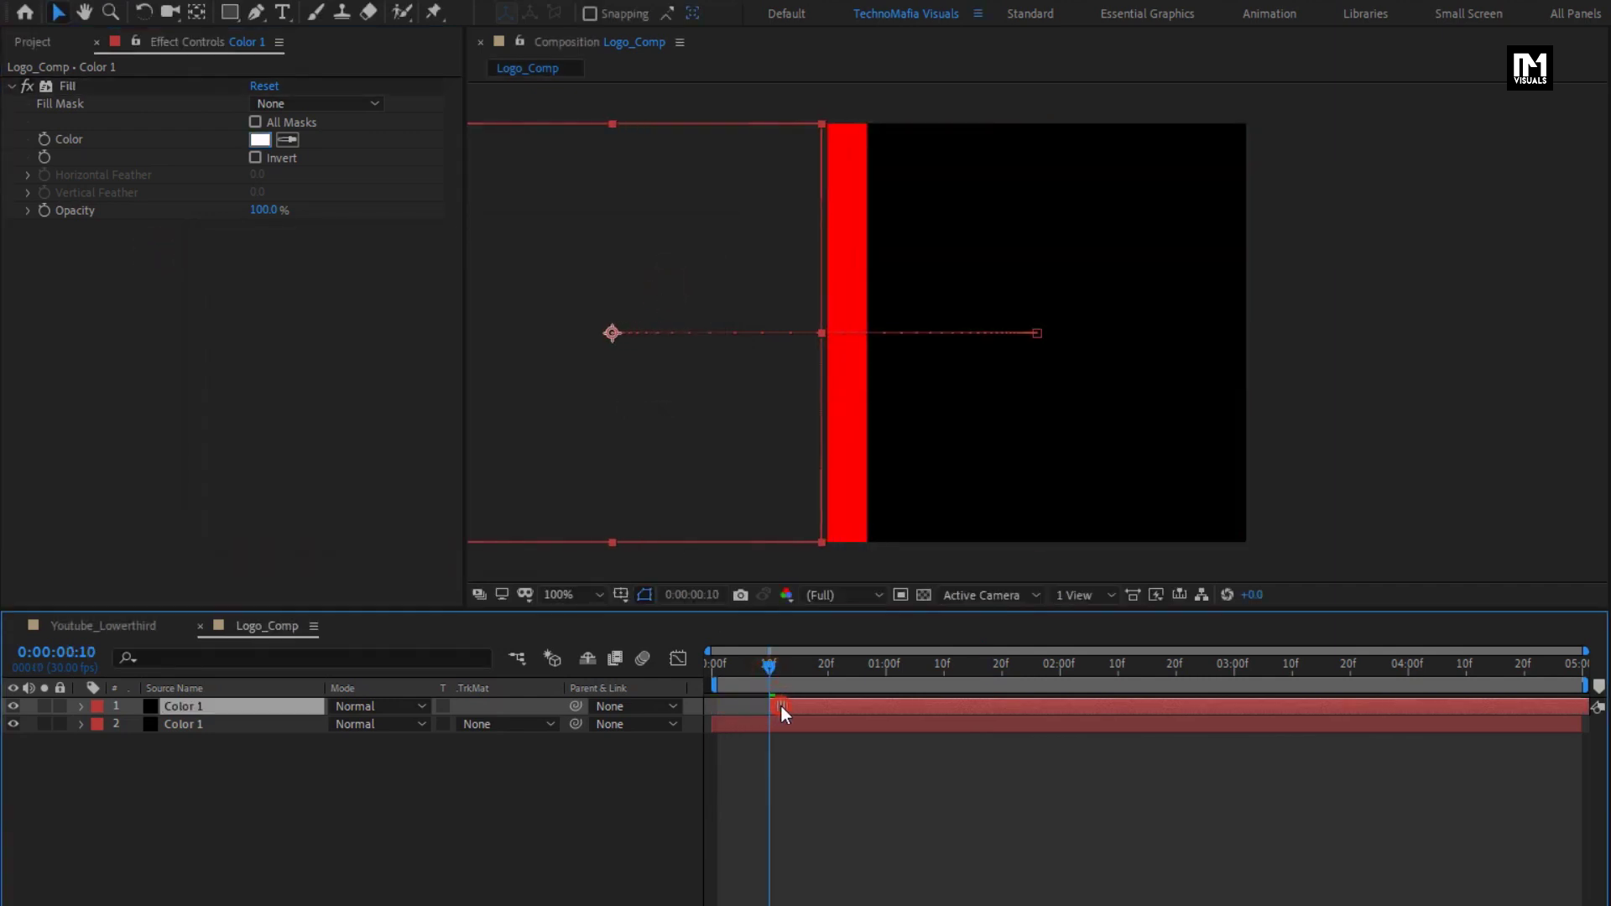
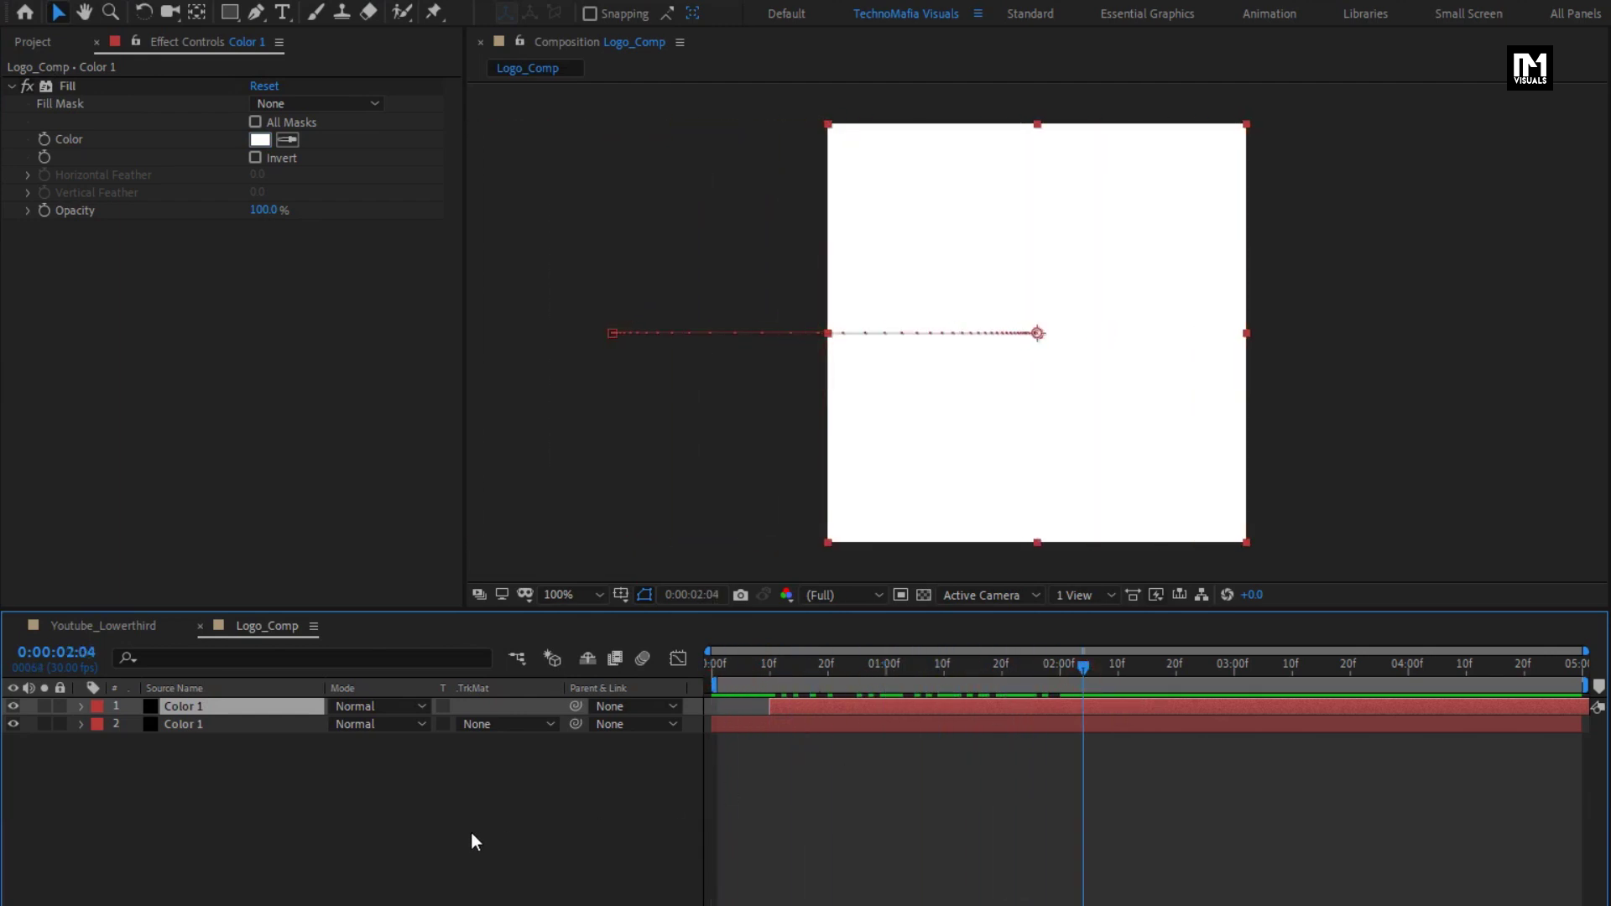
pyautogui.click(471, 831)
# - Add youtube.png above the color layers in Logo_Comp and scale it to about 77%
pyautogui.click(33, 42)
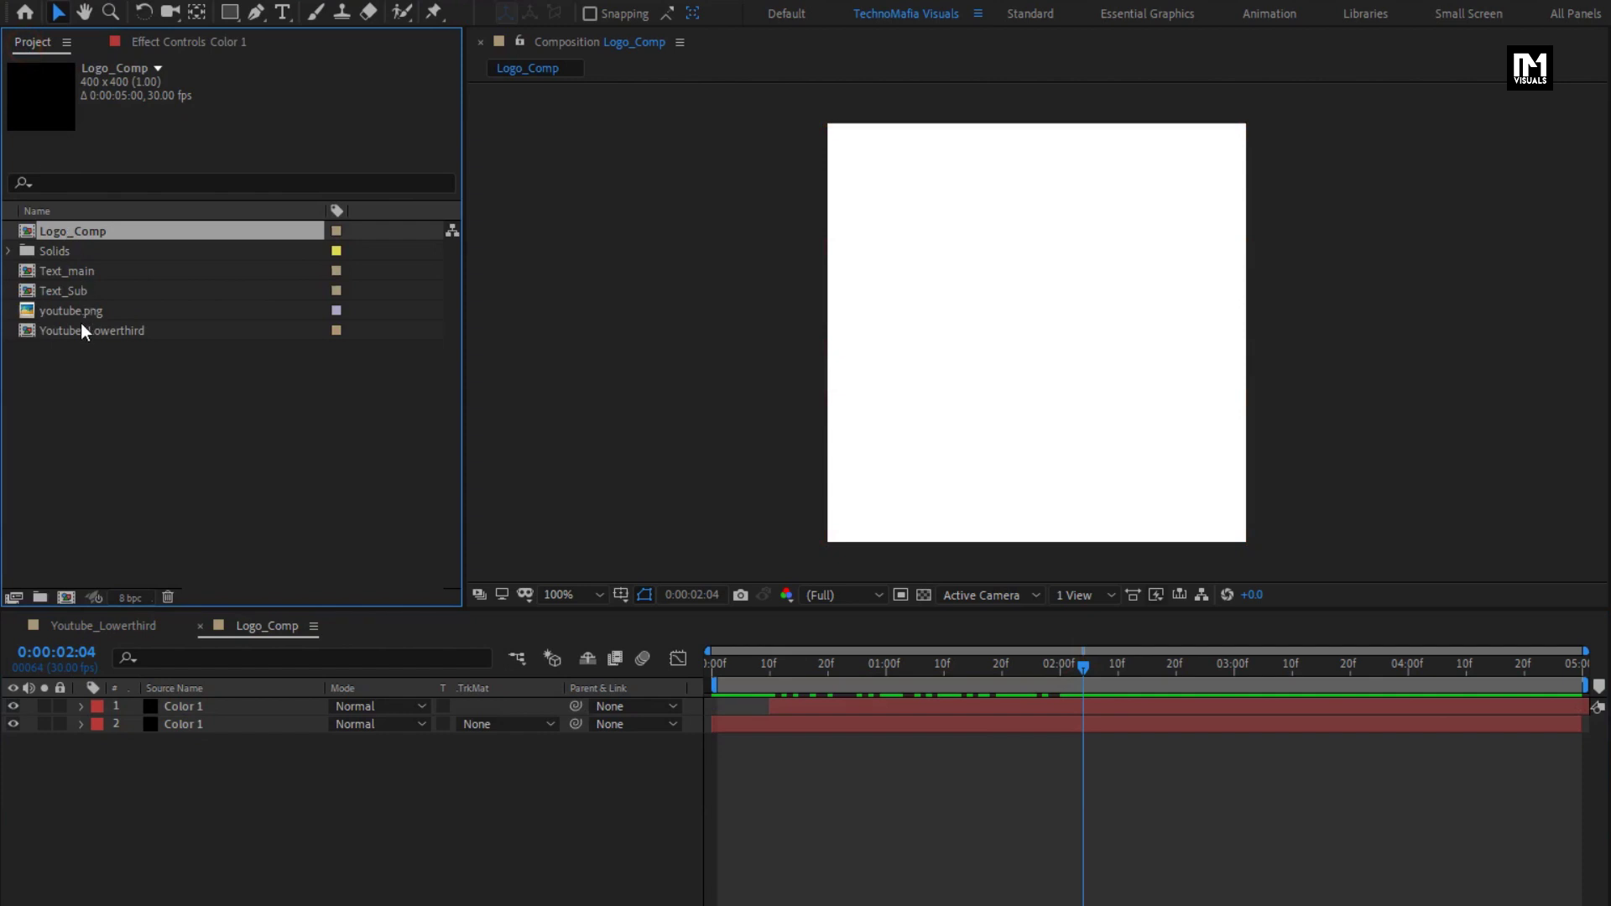
pyautogui.moveTo(64, 312); pyautogui.dragTo(224, 702)
pyautogui.press('s')
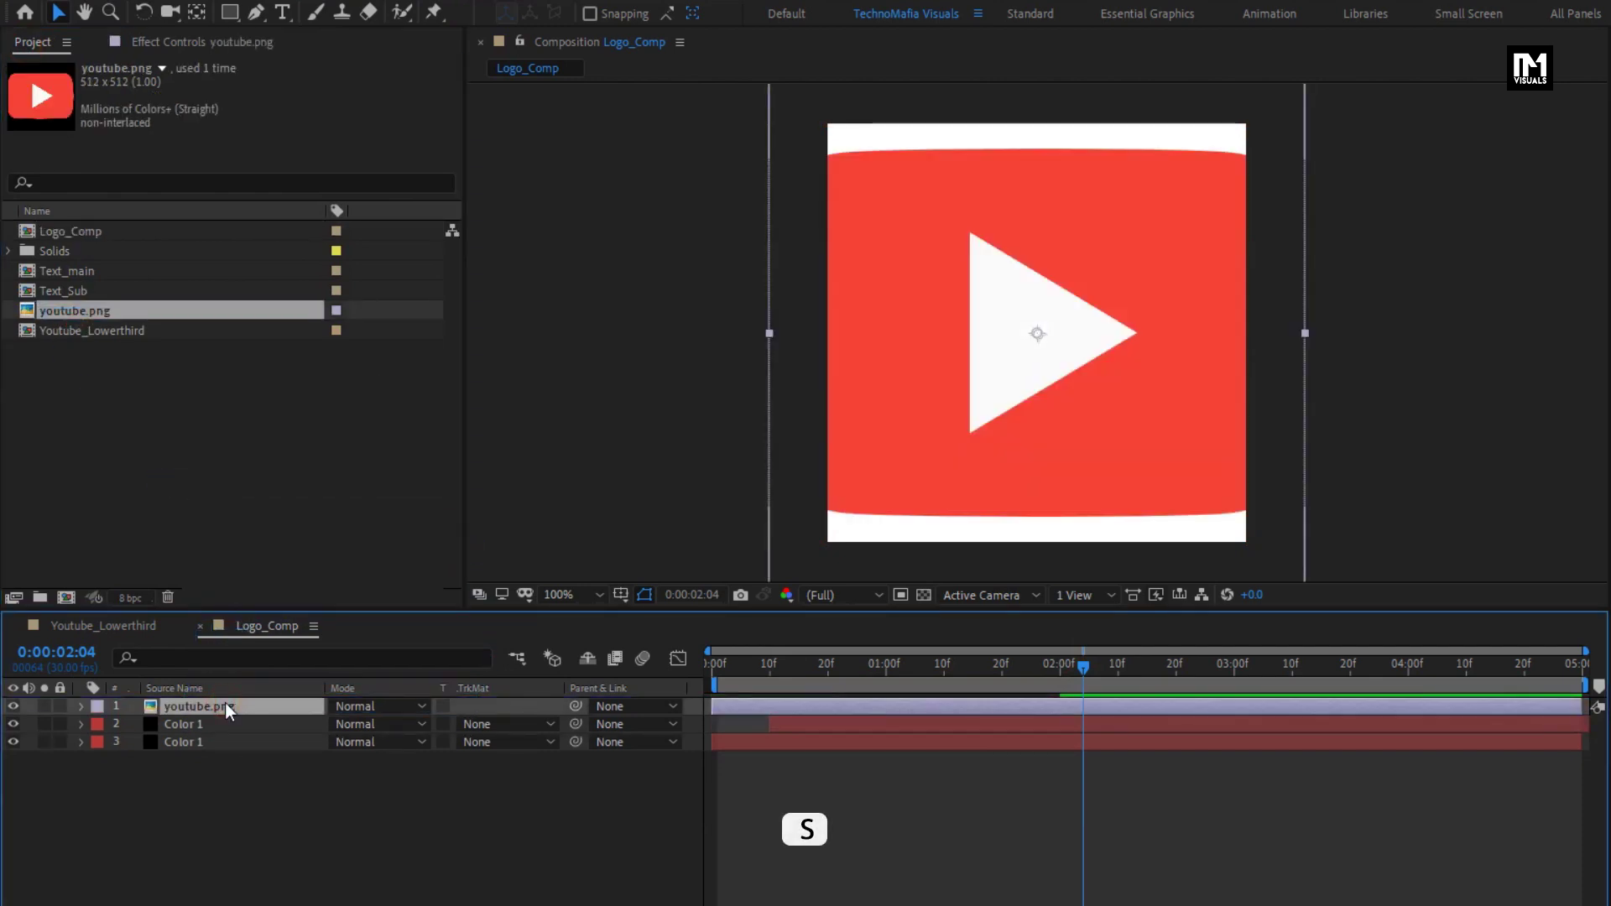
pyautogui.moveTo(379, 723); pyautogui.dragTo(372, 734)
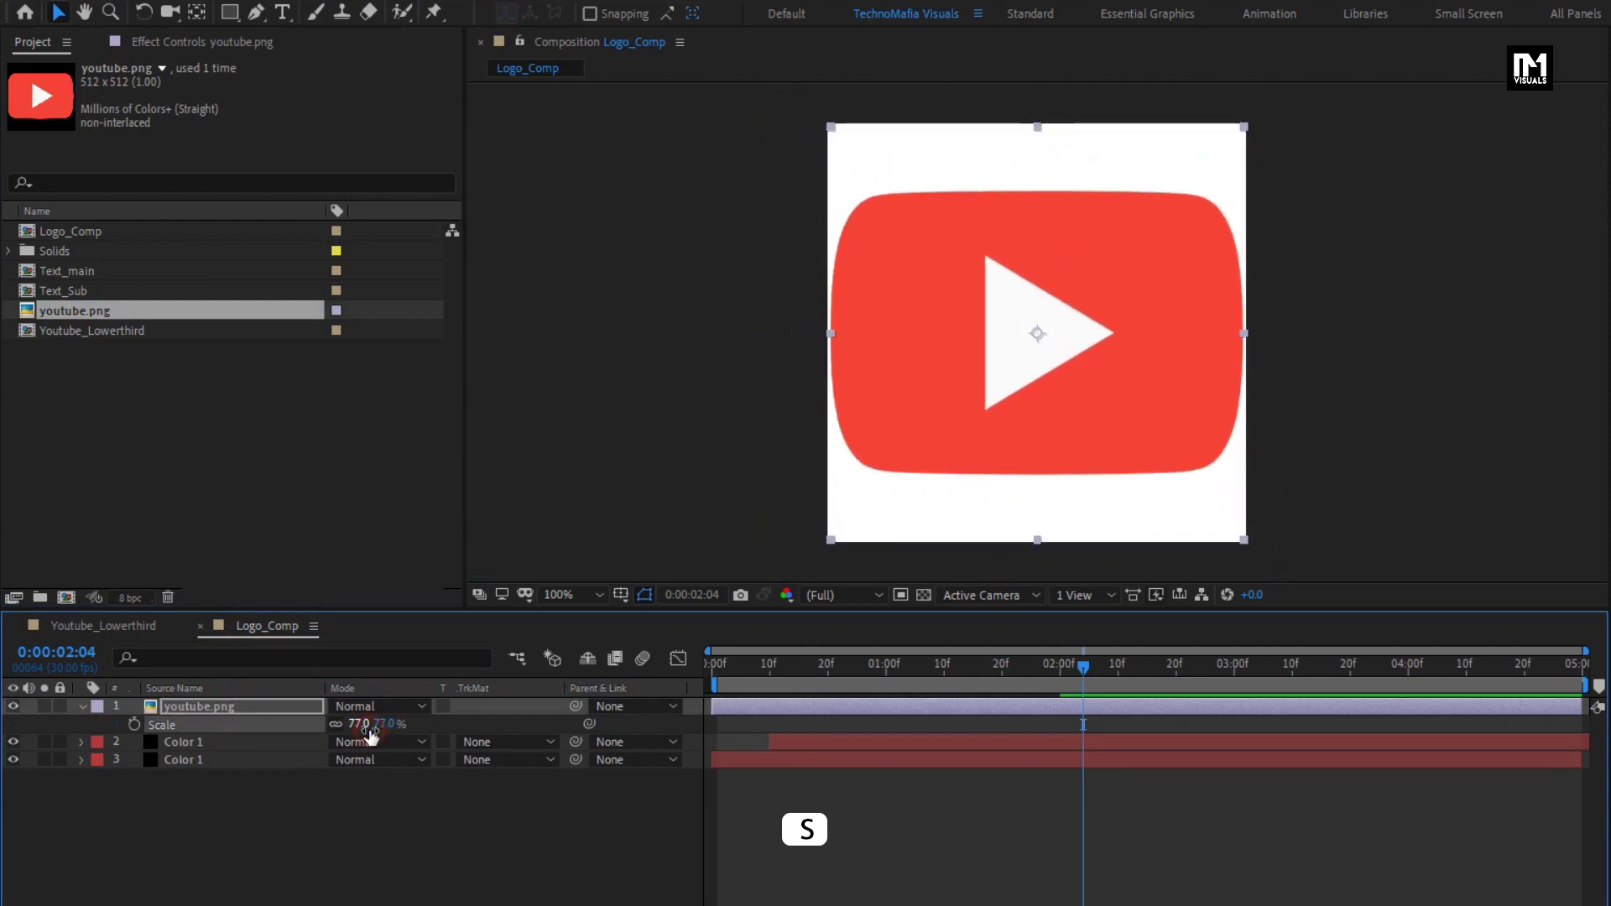
pyautogui.click(82, 706)
# - Pre-compose the youtube.png layer as Logo, moving all attributes into the new composition
pyautogui.rightClick(183, 710)
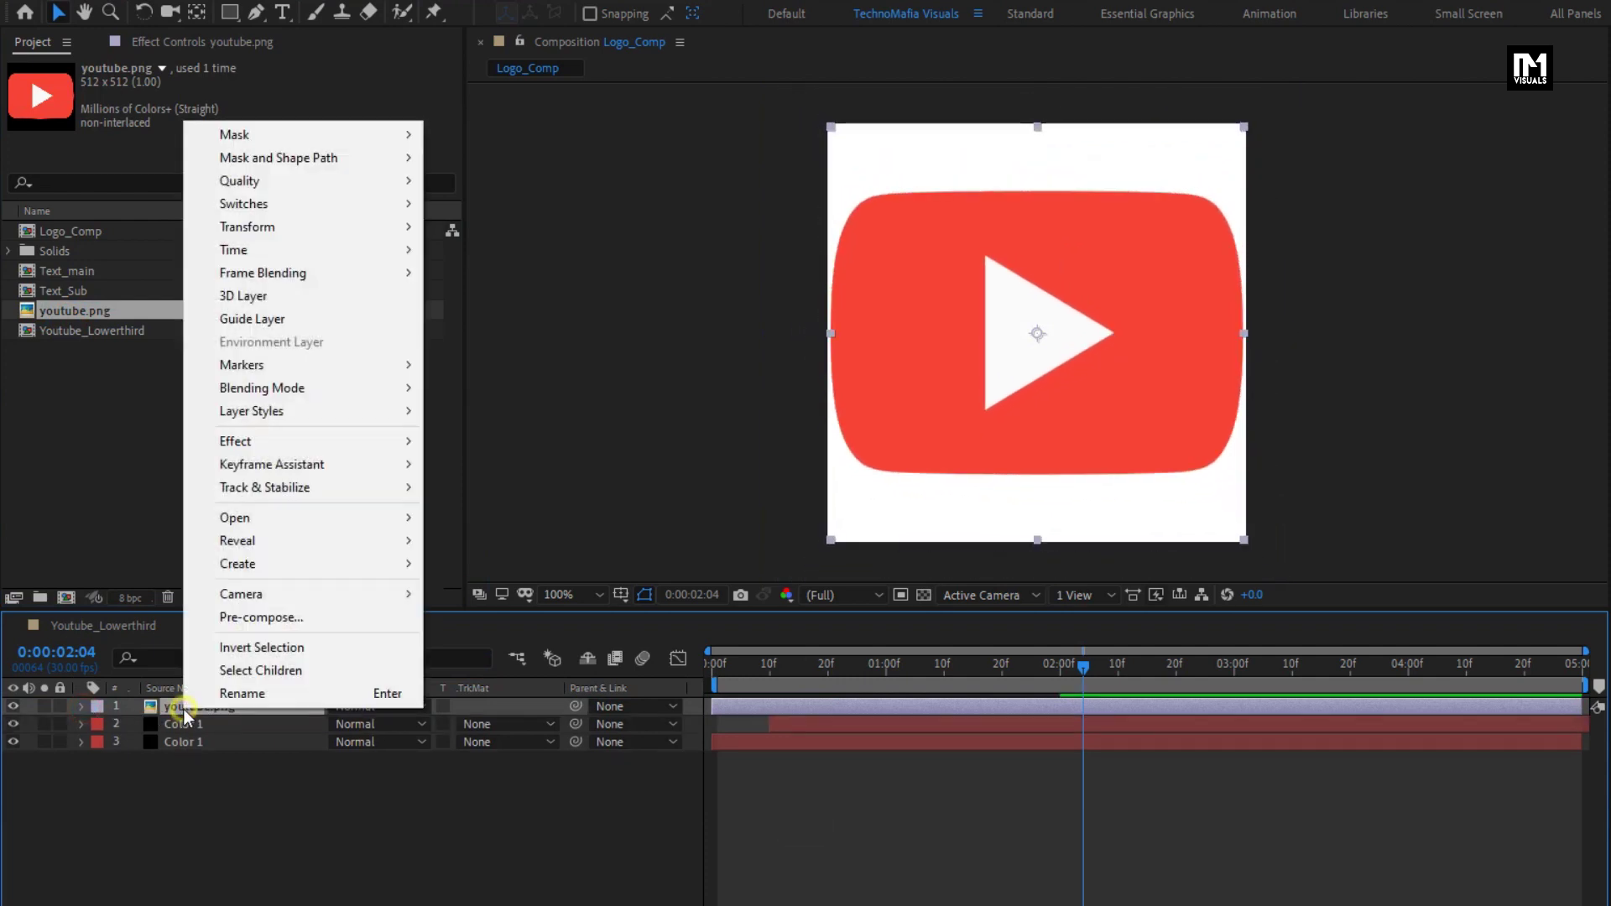
pyautogui.click(224, 612)
pyautogui.write('Logo')
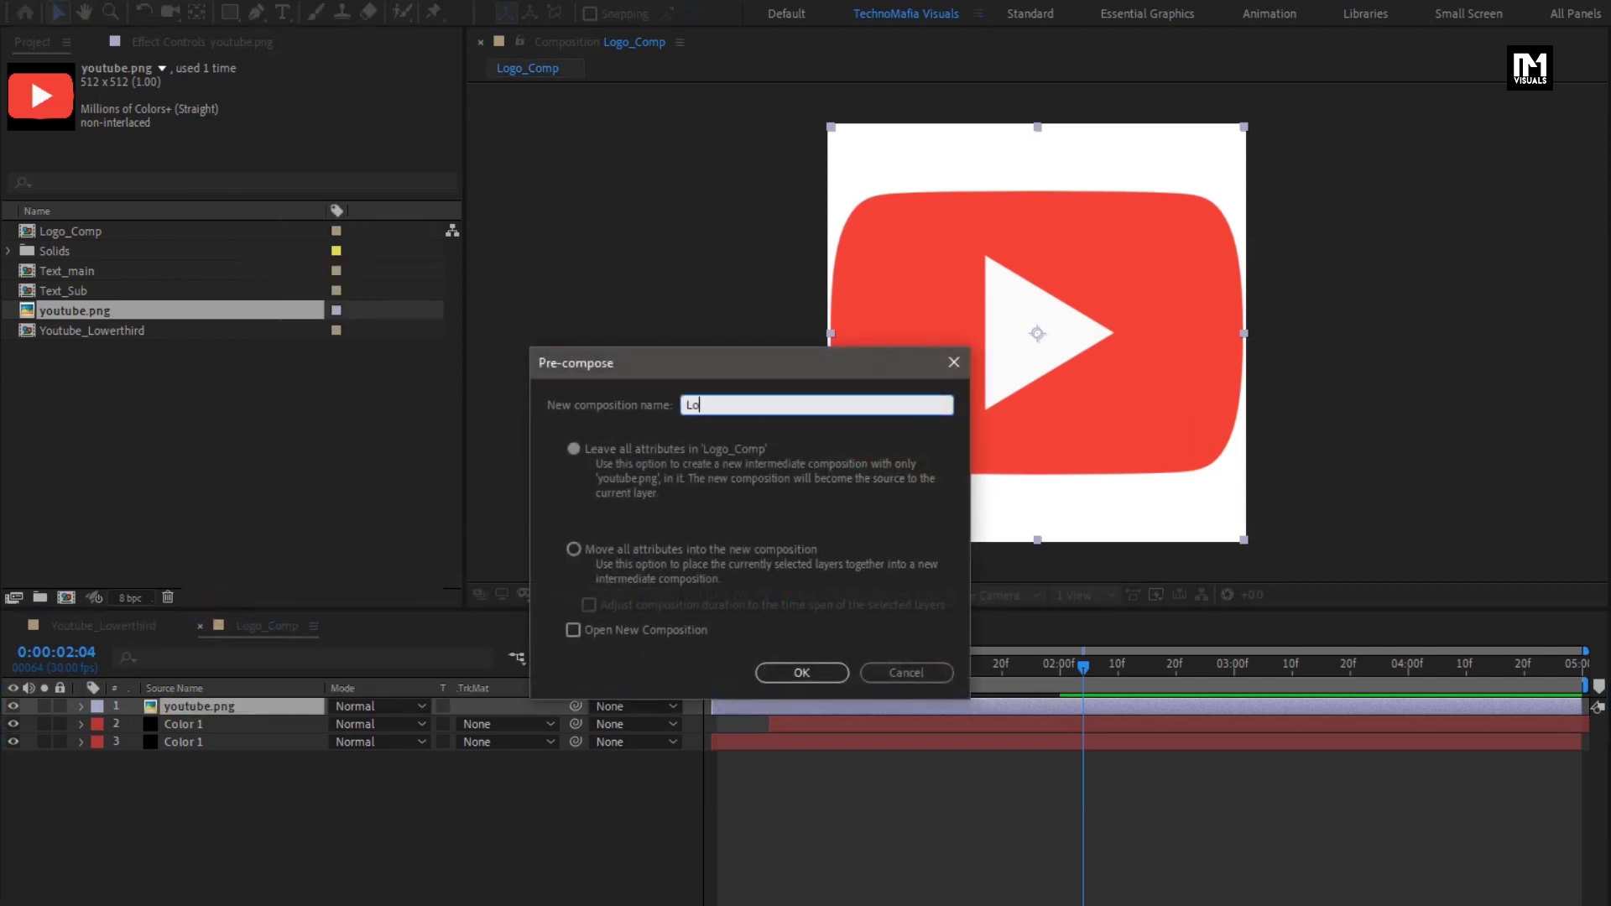
pyautogui.click(573, 549)
pyautogui.click(780, 674)
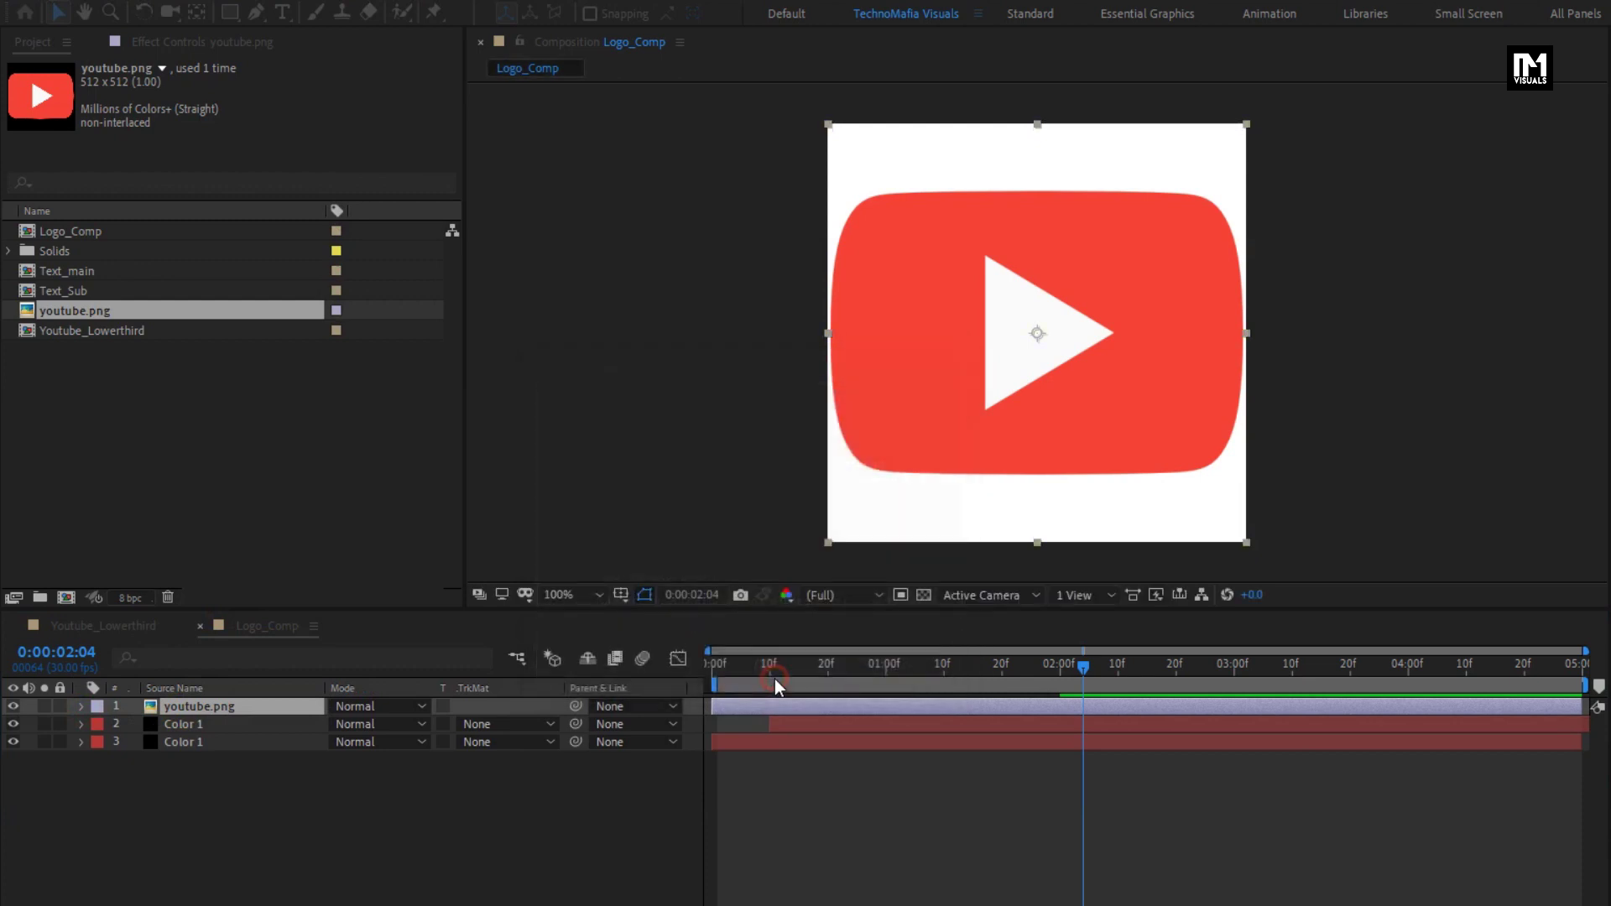
# - Animate the Logo layer's Position from -210, 200 at 0:00:00:00 to 200, 200 at 0:00:02:15
pyautogui.press('p')
pyautogui.click(260, 706)
pyautogui.press('p')
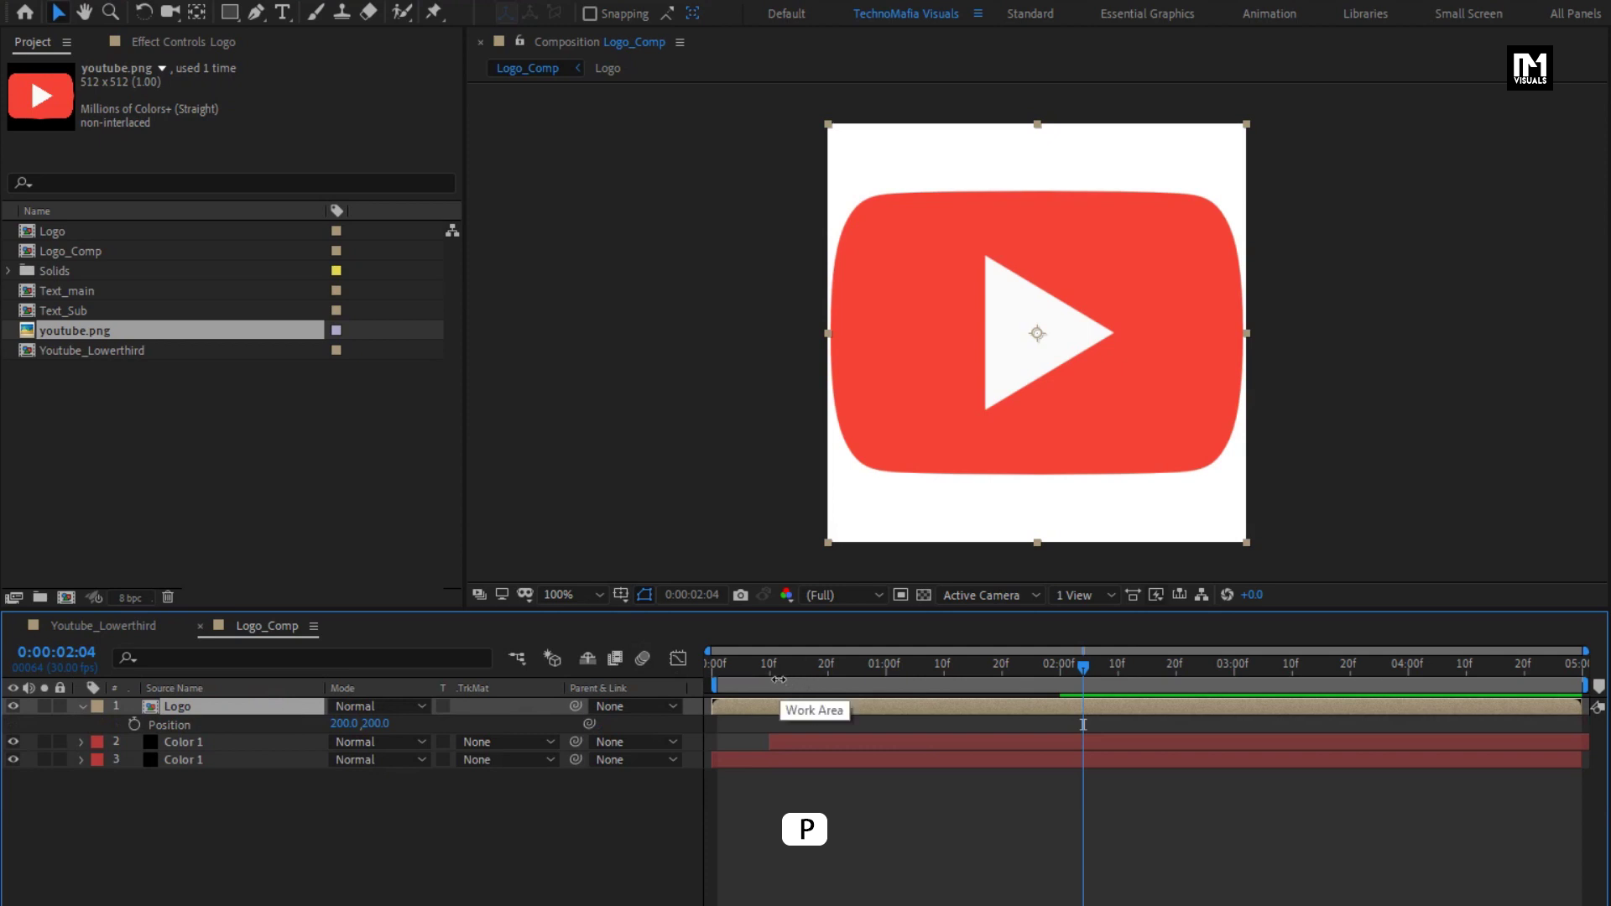
pyautogui.moveTo(834, 670); pyautogui.dragTo(1150, 679)
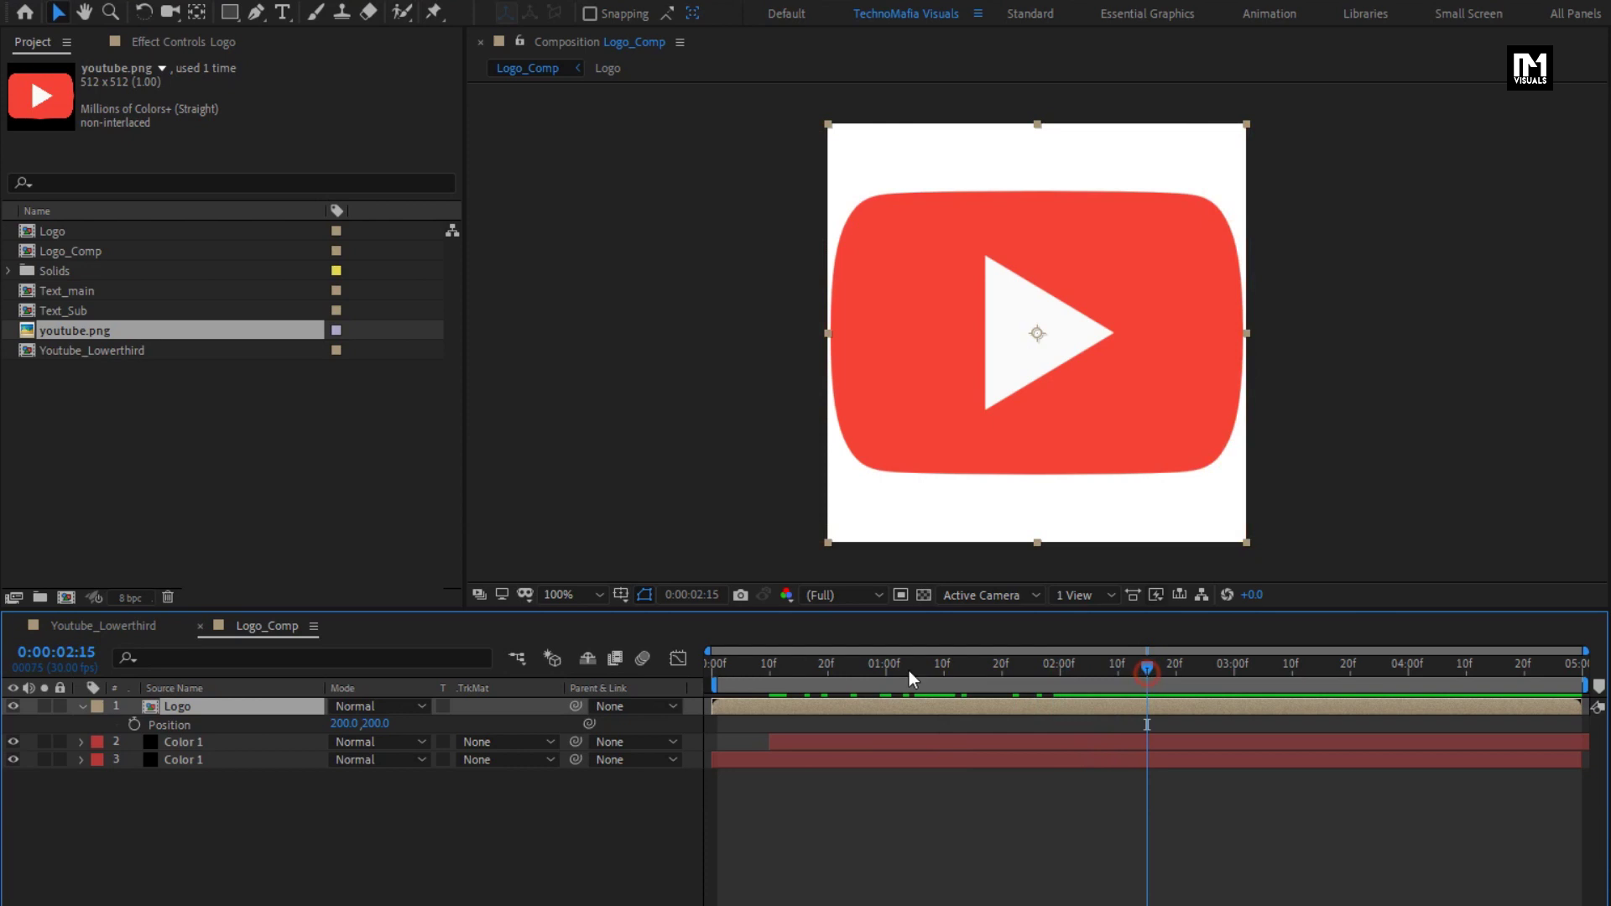
pyautogui.click(134, 724)
pyautogui.moveTo(745, 676); pyautogui.dragTo(682, 678)
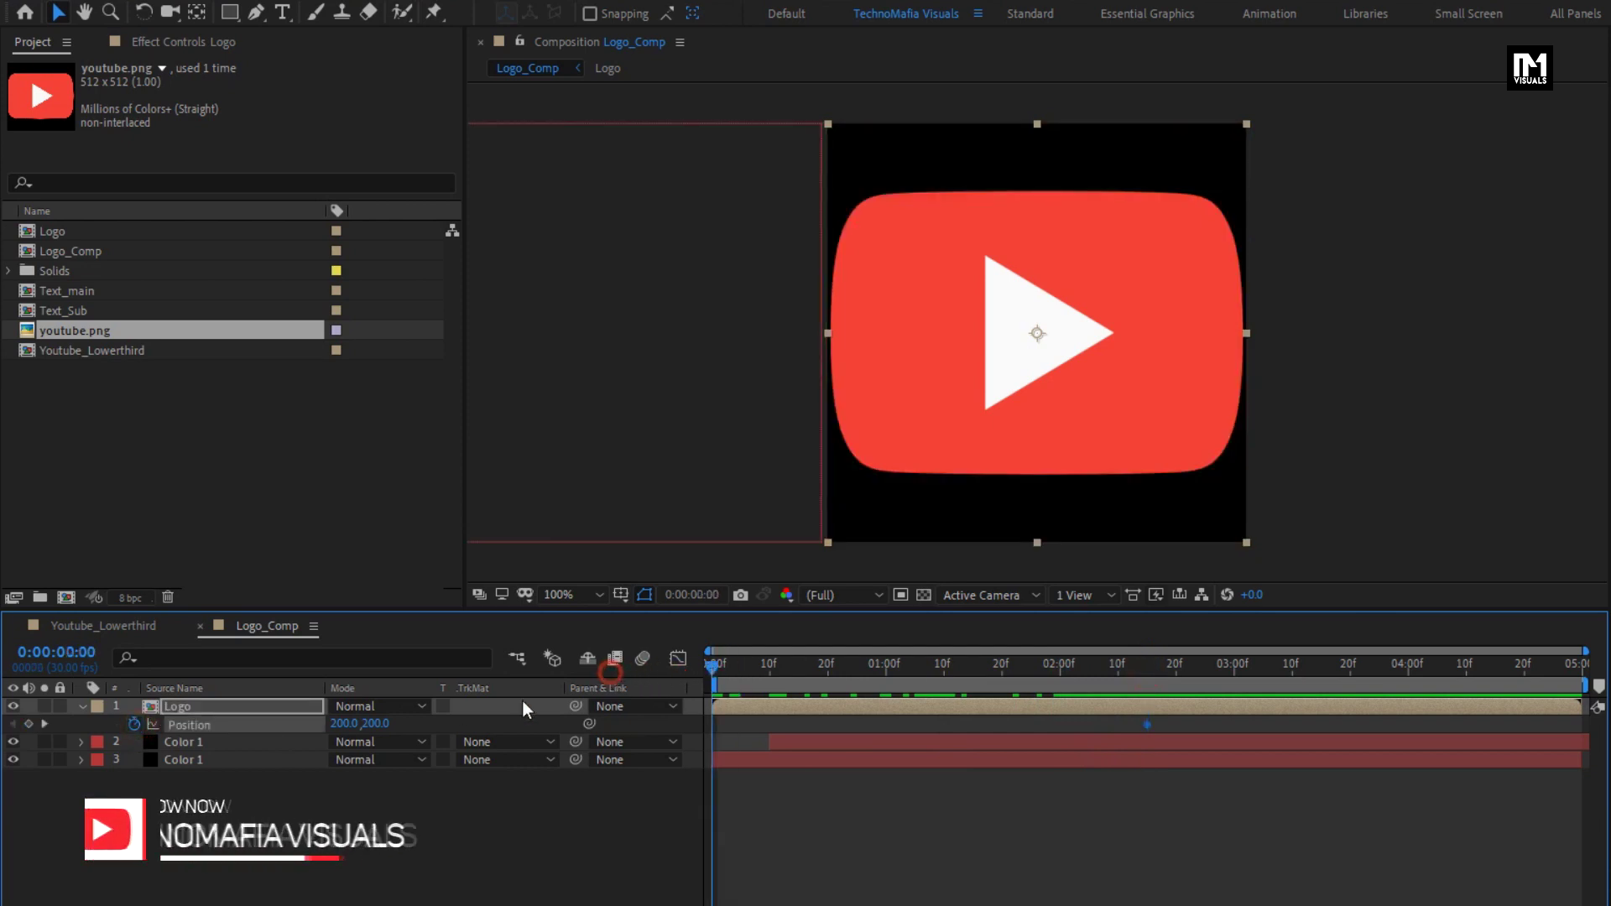
pyautogui.moveTo(344, 723); pyautogui.dragTo(260, 722)
pyautogui.click(744, 671)
pyautogui.moveTo(746, 678); pyautogui.dragTo(955, 676)
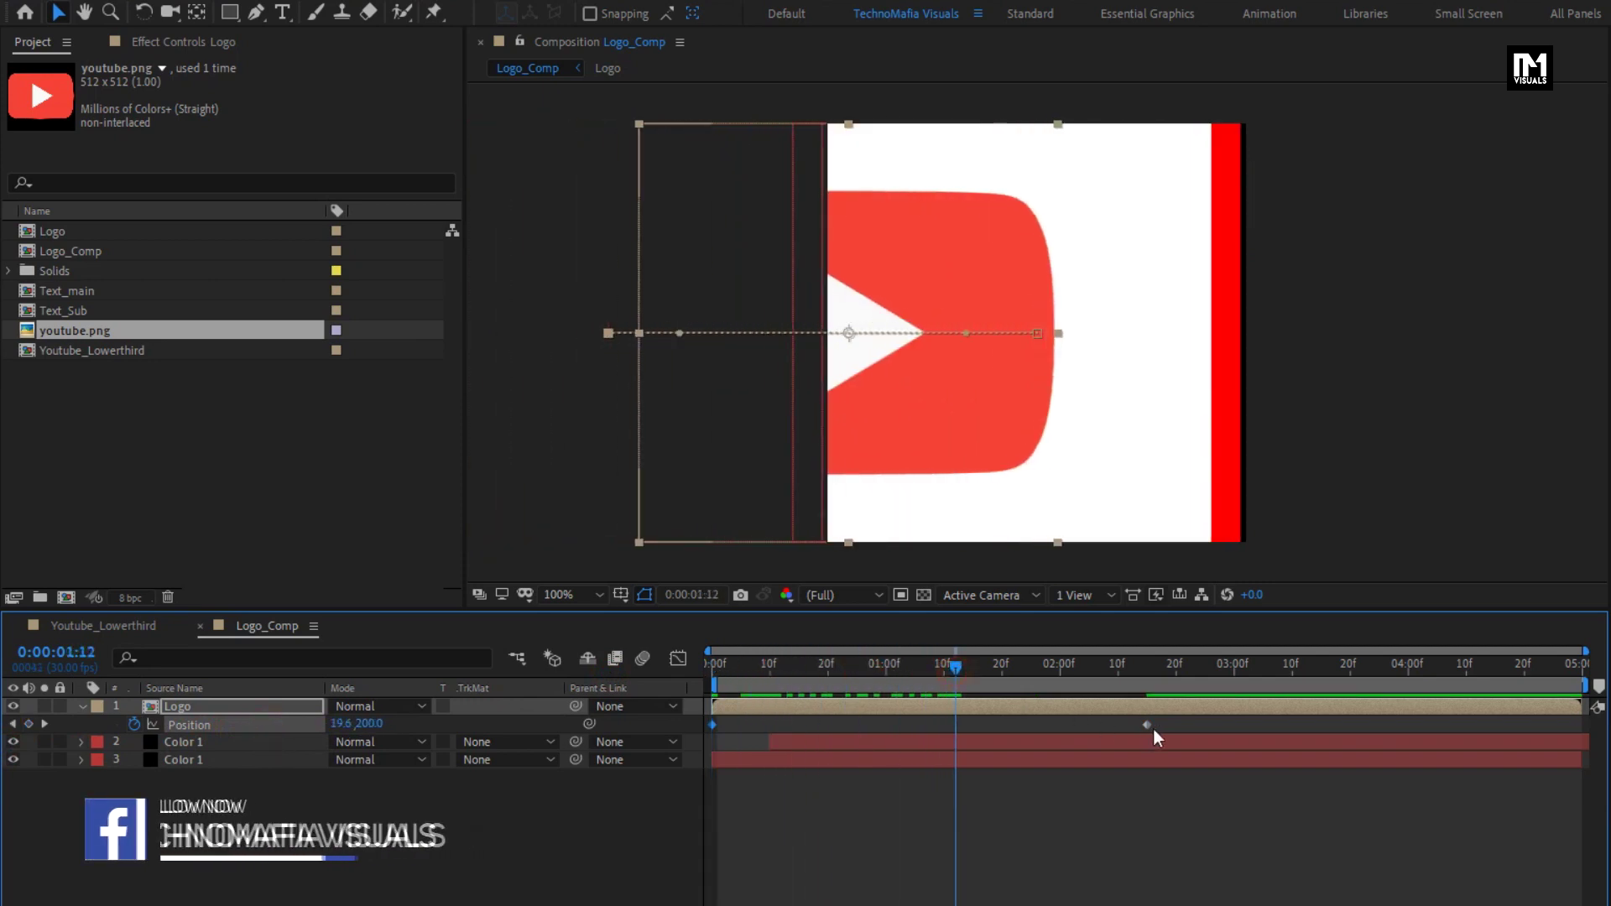
# - Apply Easy Ease to both Position keyframes of the Logo layer
pyautogui.moveTo(1175, 718); pyautogui.dragTo(708, 726)
pyautogui.rightClick(709, 726)
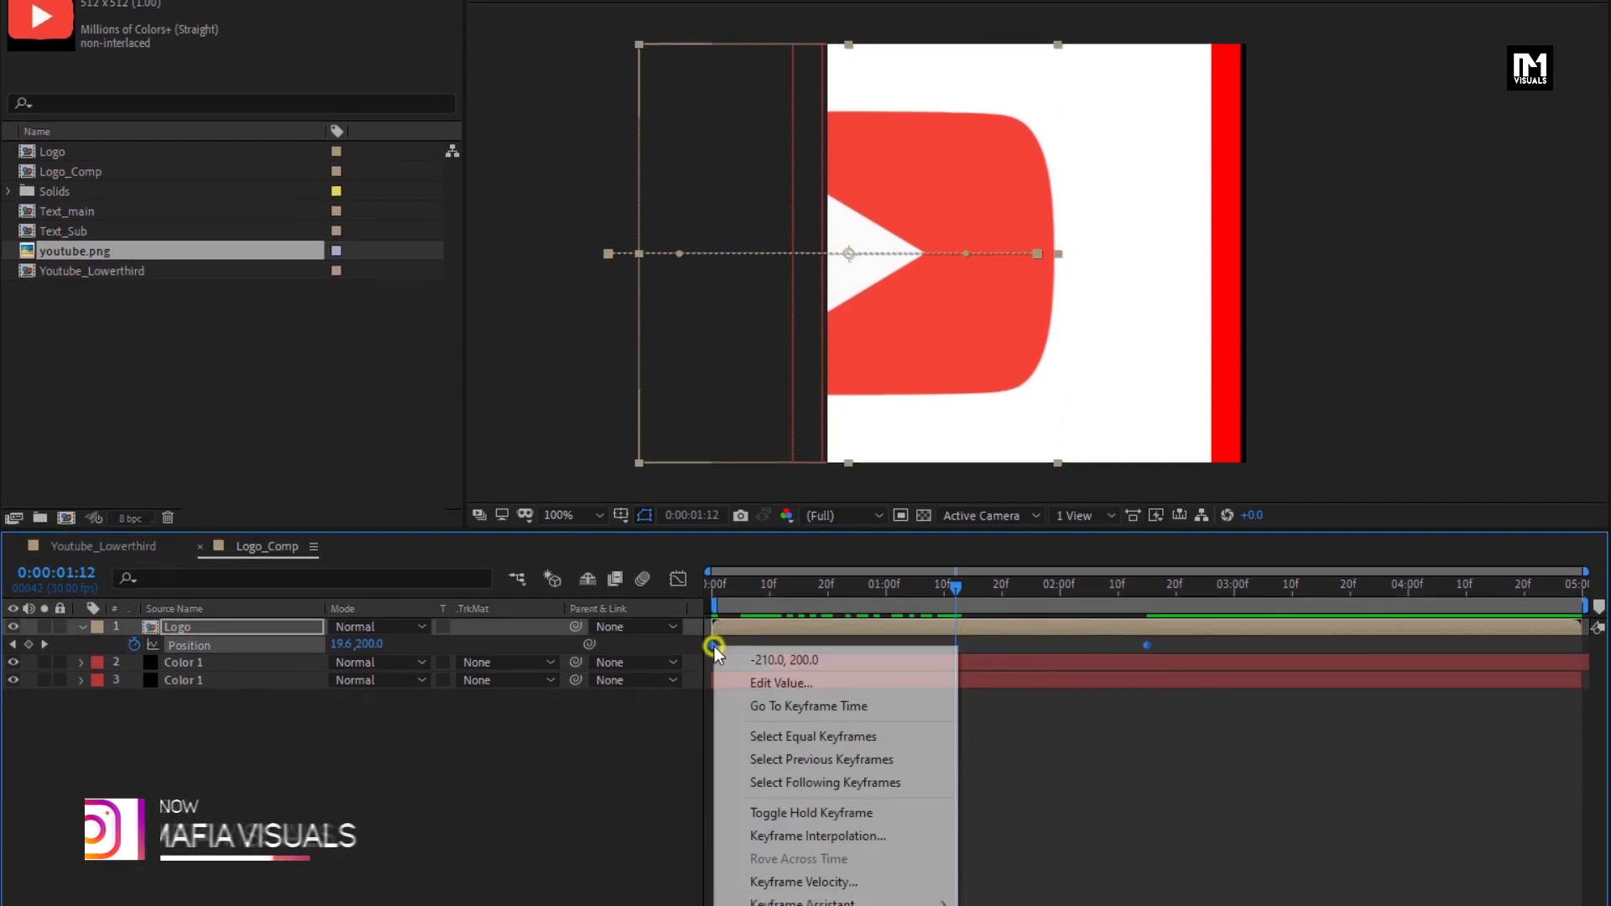
pyautogui.moveTo(923, 849)
pyautogui.click(1011, 688)
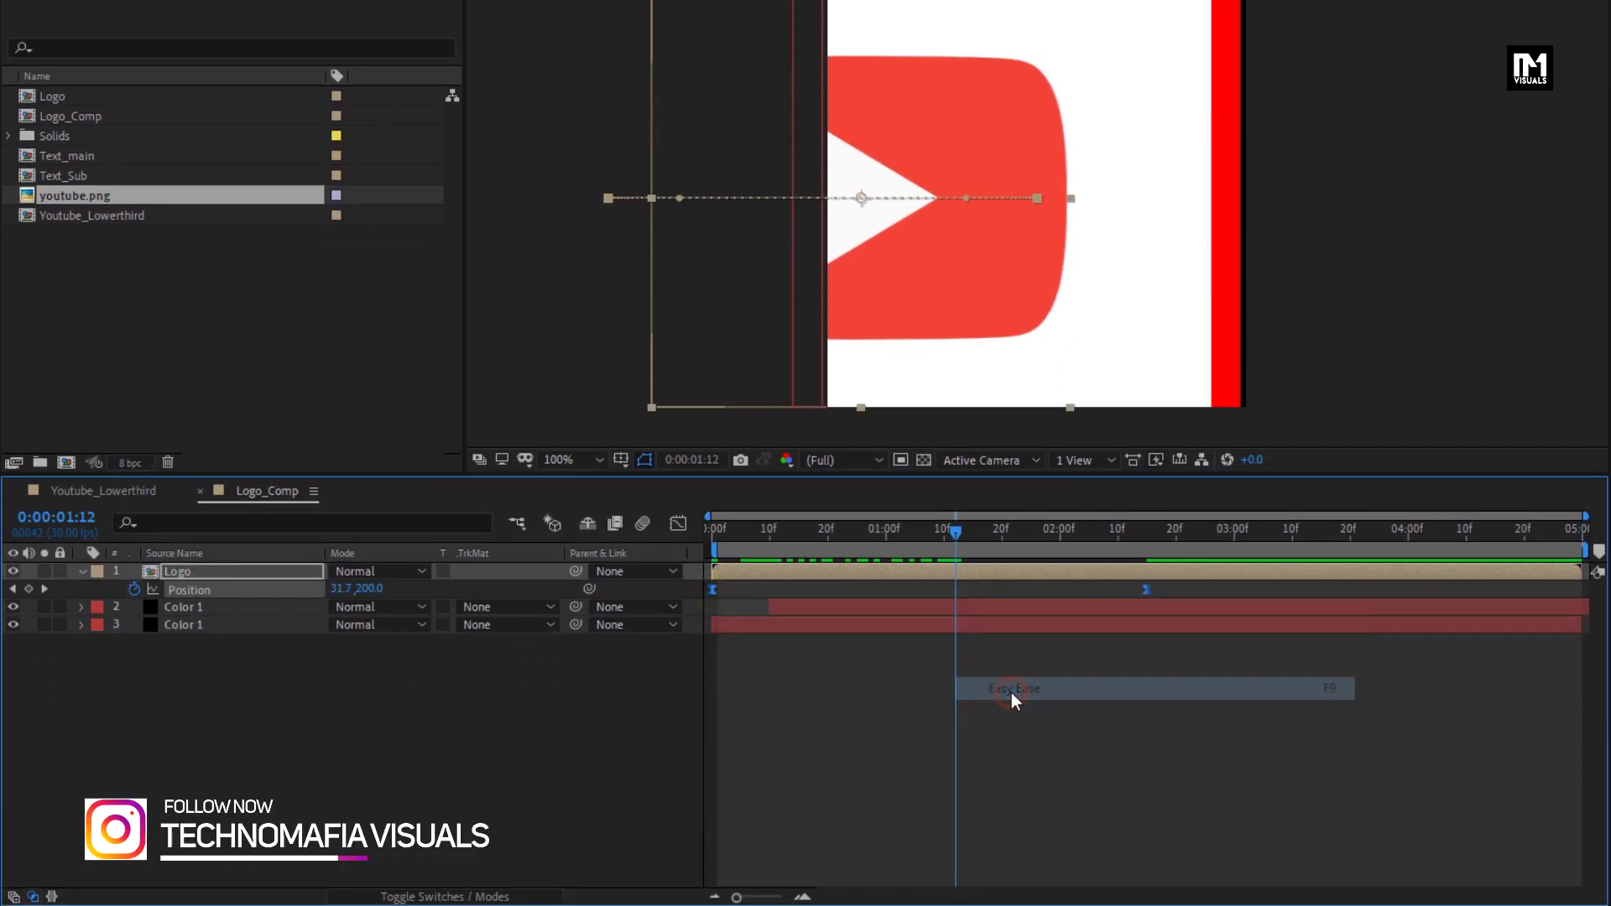
# - Reshape the Logo layer's Position speed graph with 43.75% influence on the first keyframe and a longer ease into the last keyframe
pyautogui.click(678, 525)
pyautogui.moveTo(1173, 808); pyautogui.dragTo(958, 836)
pyautogui.moveTo(783, 837); pyautogui.dragTo(806, 836)
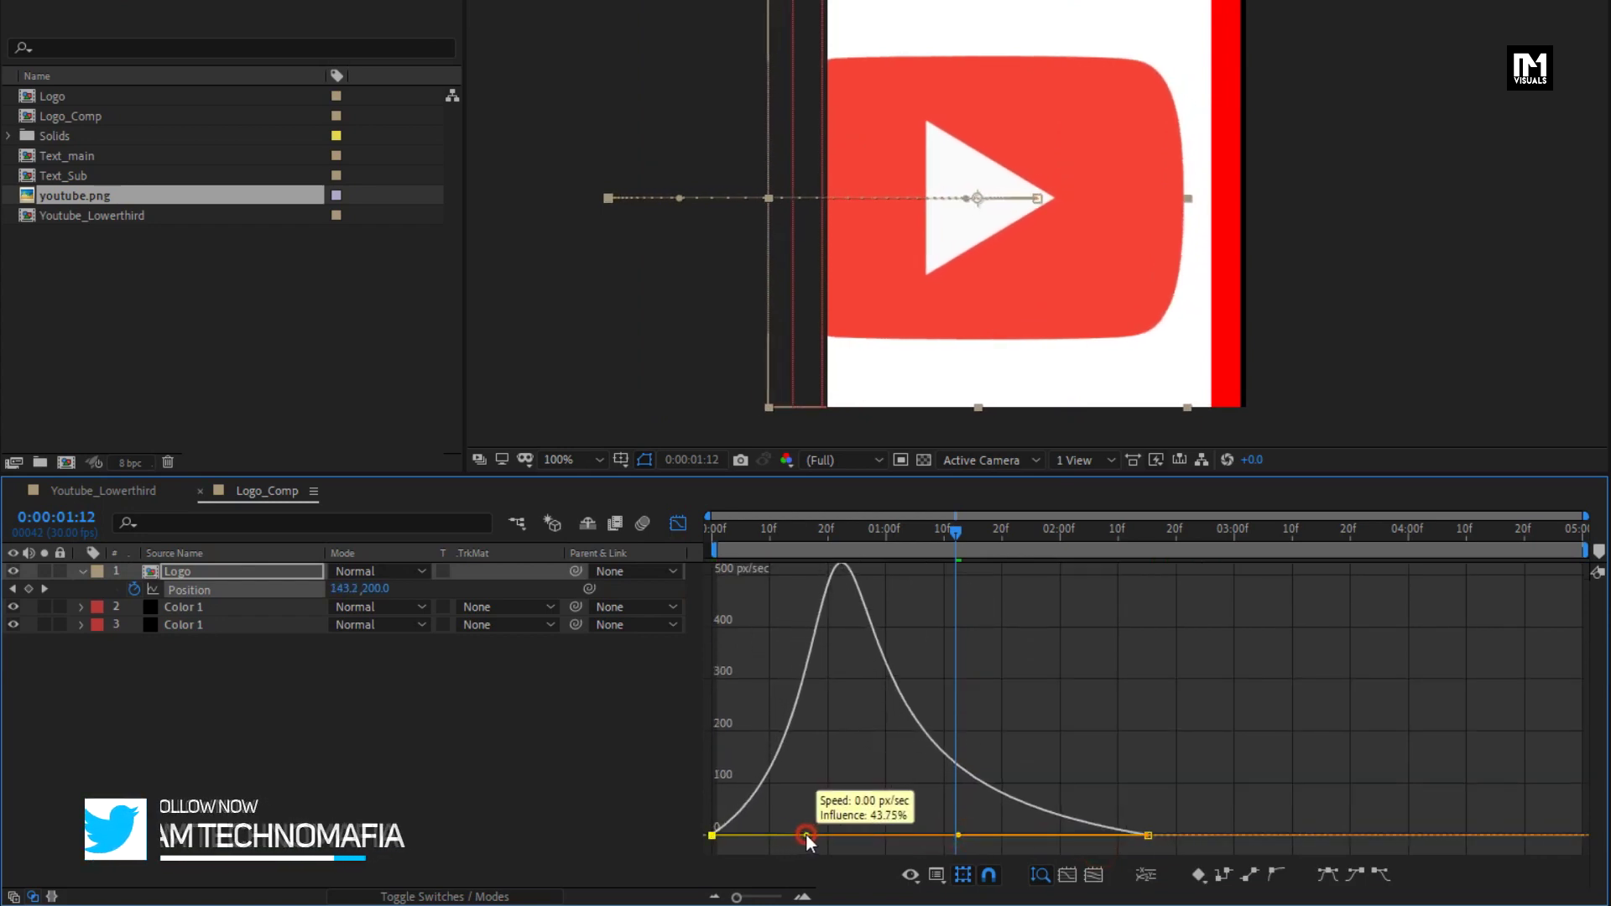
pyautogui.click(678, 523)
# - Shift the Logo layer in Logo_Comp to start at 0:00:00:20 and scrub through the resulting animation
pyautogui.moveTo(828, 673); pyautogui.dragTo(890, 668)
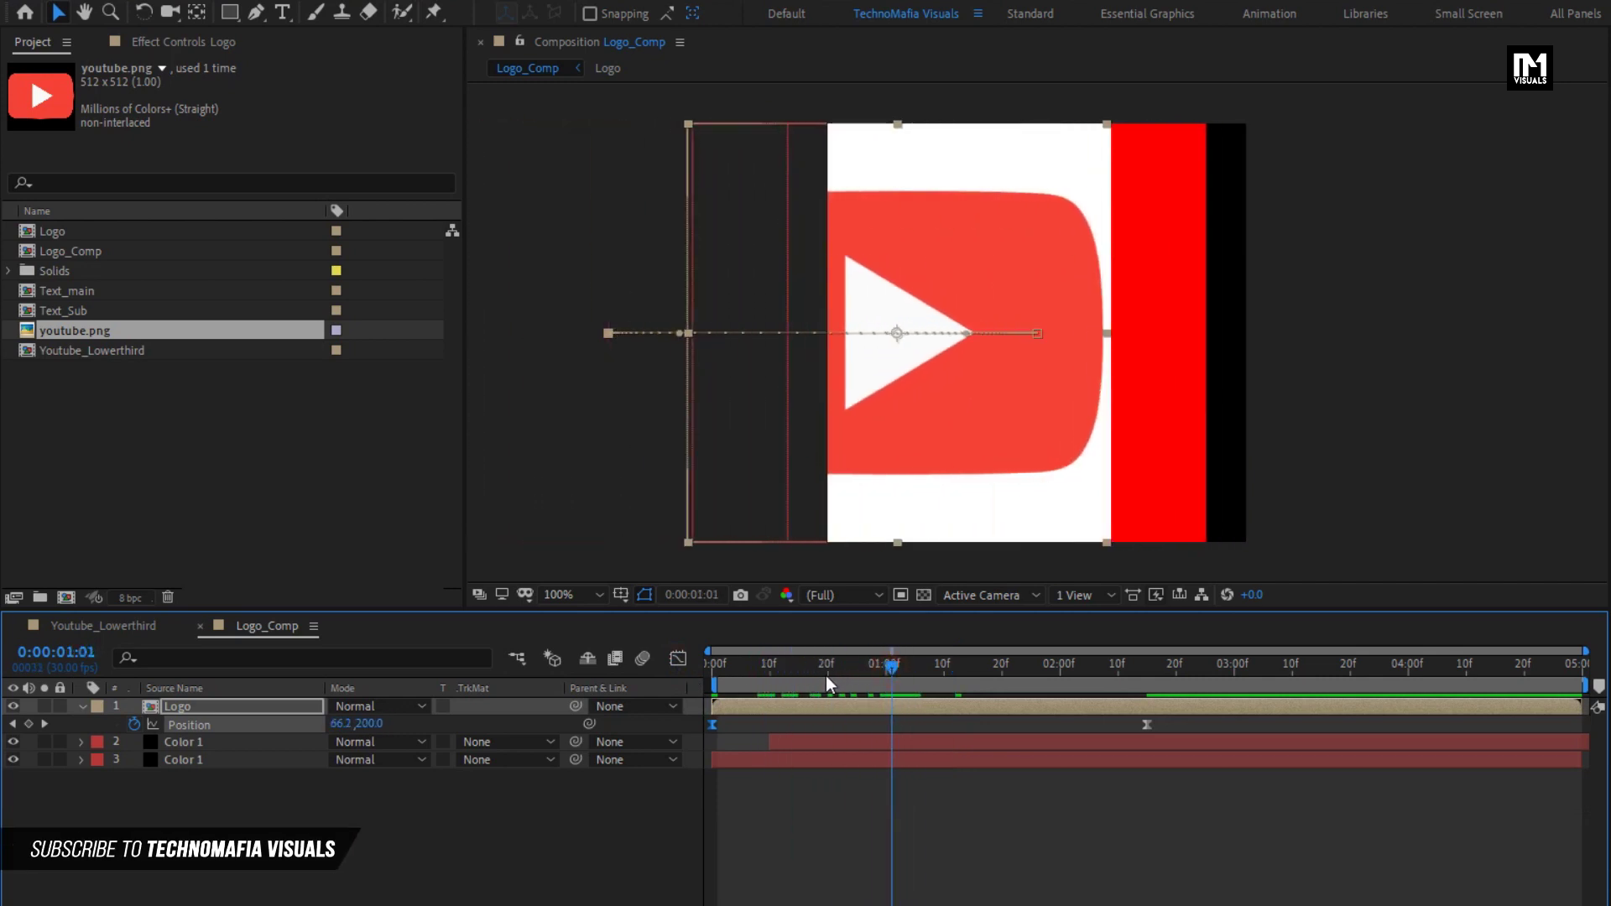
pyautogui.click(829, 675)
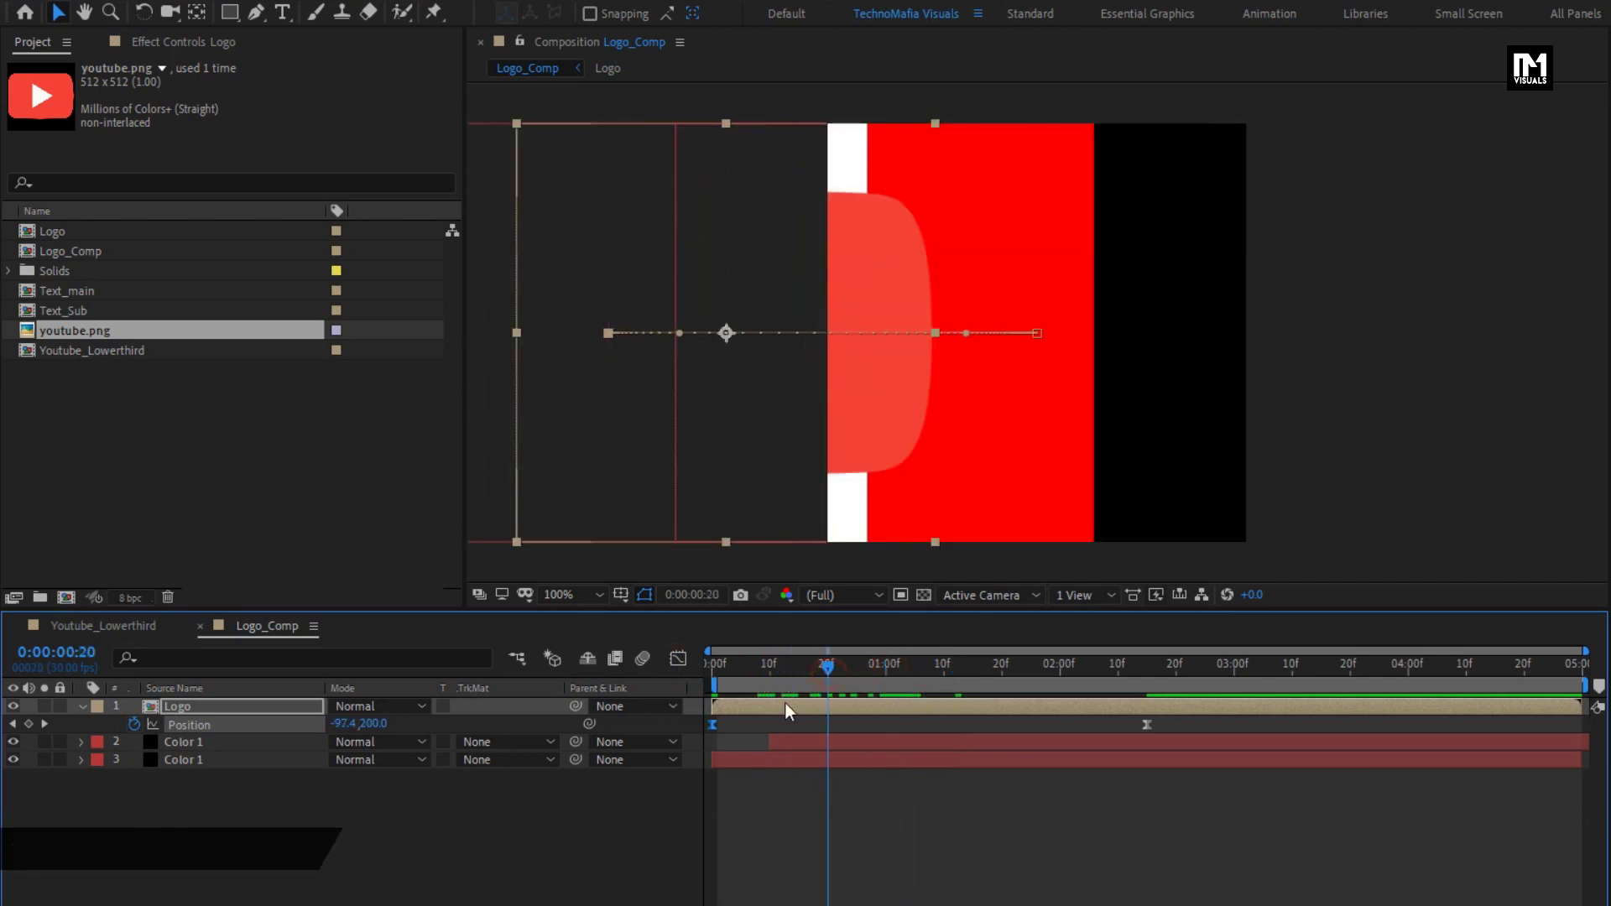
pyautogui.moveTo(786, 704); pyautogui.dragTo(1221, 684)
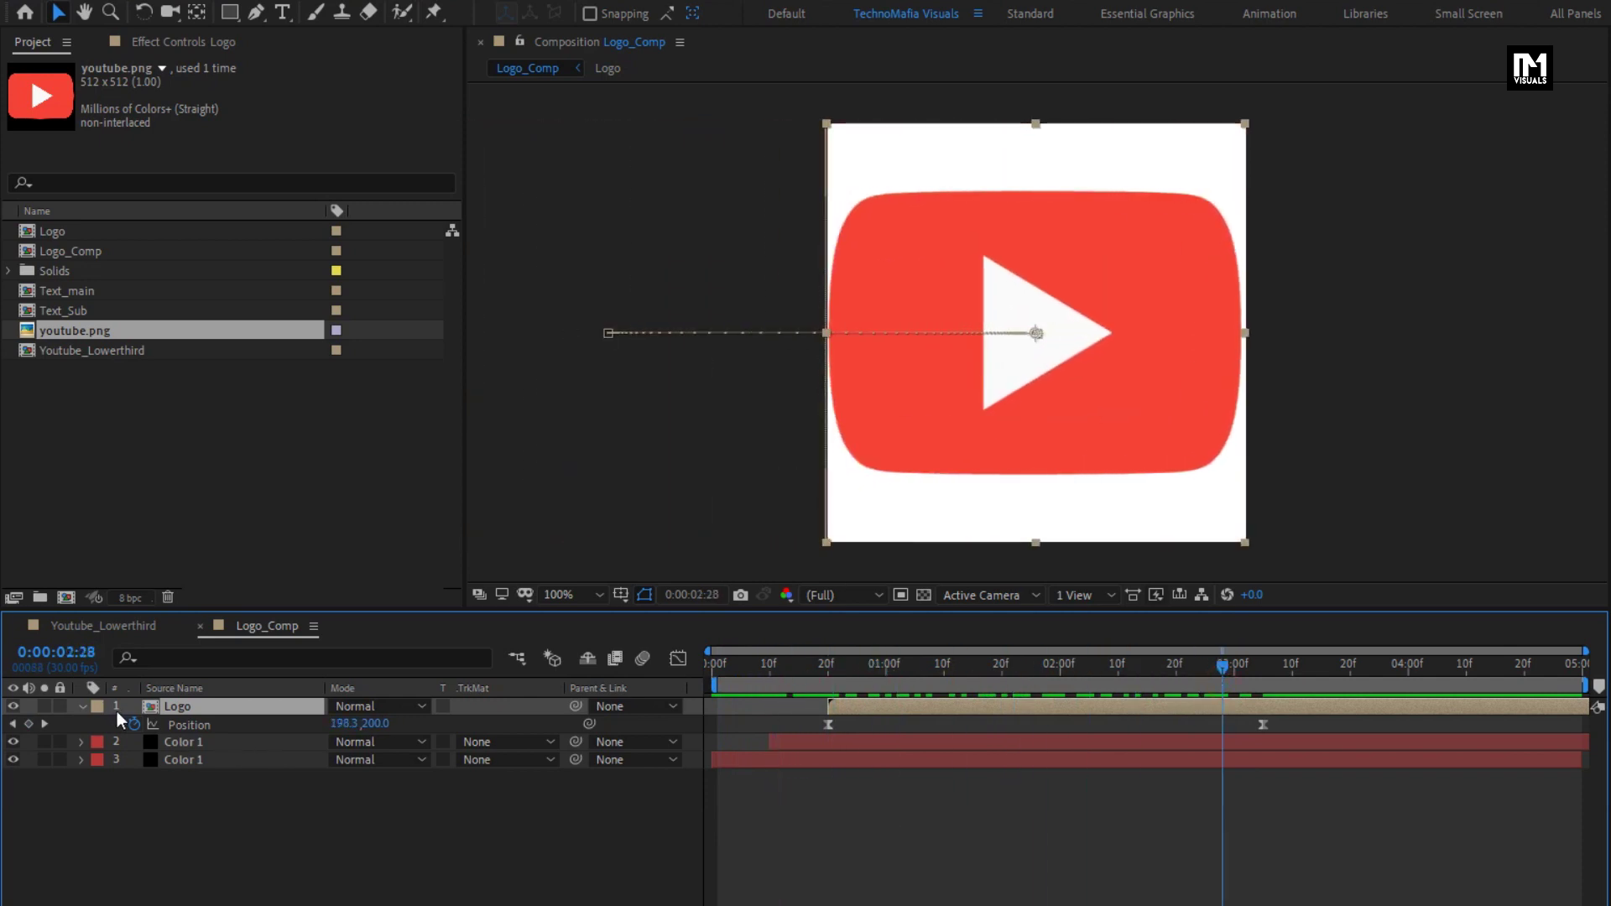
pyautogui.click(82, 706)
pyautogui.click(137, 784)
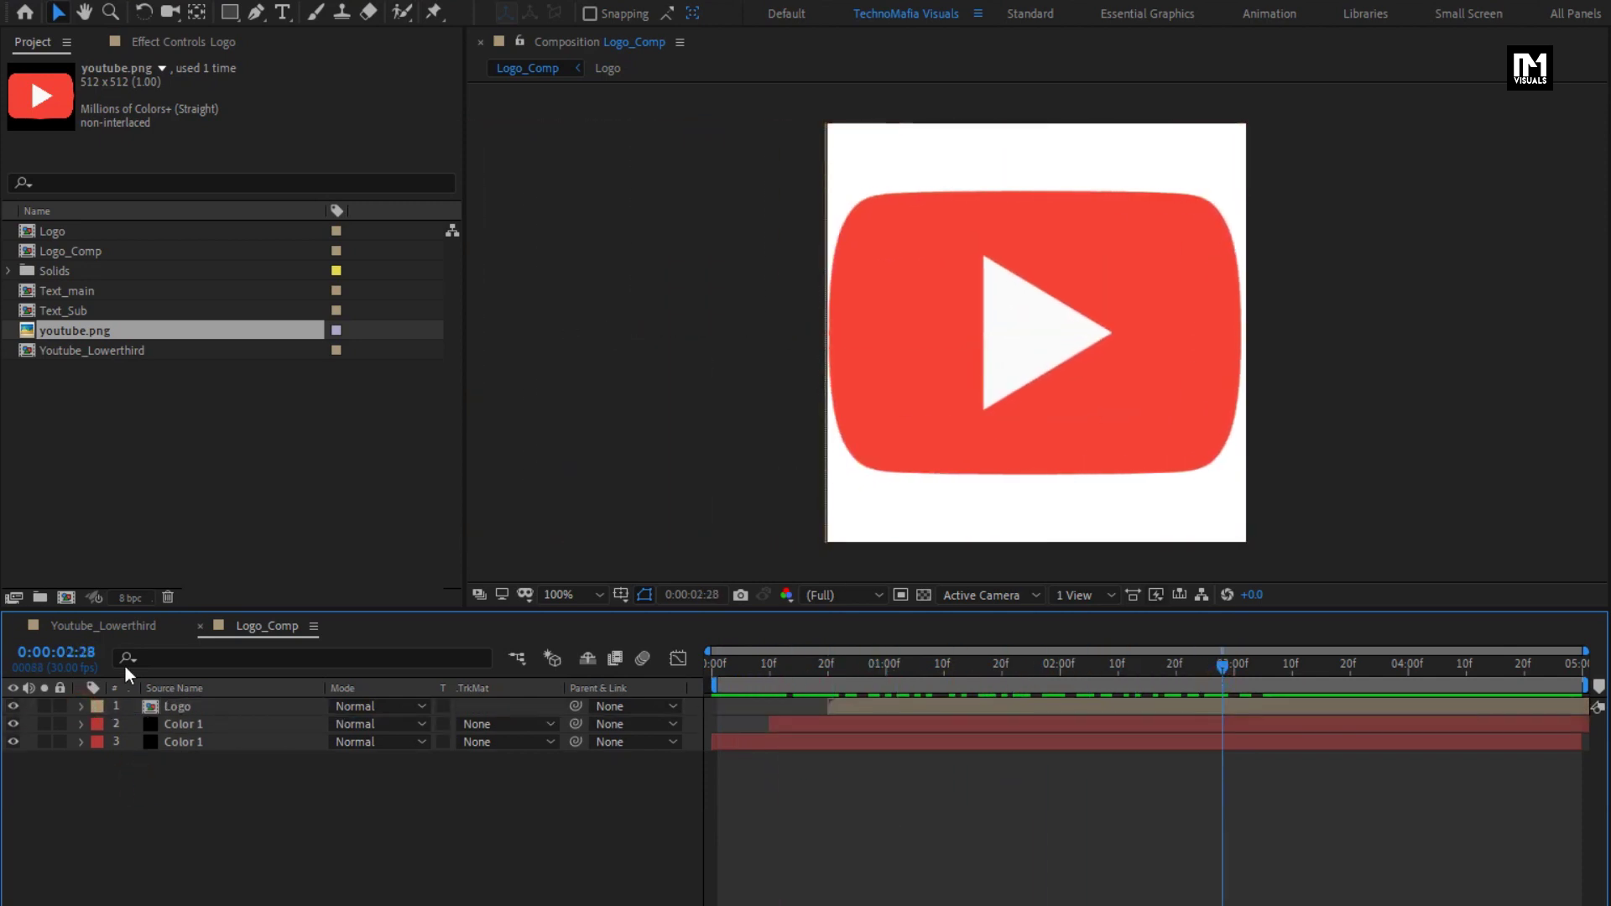
# - Add Logo_Comp to the Youtube_Lowerthird composition as the top layer
pyautogui.click(125, 622)
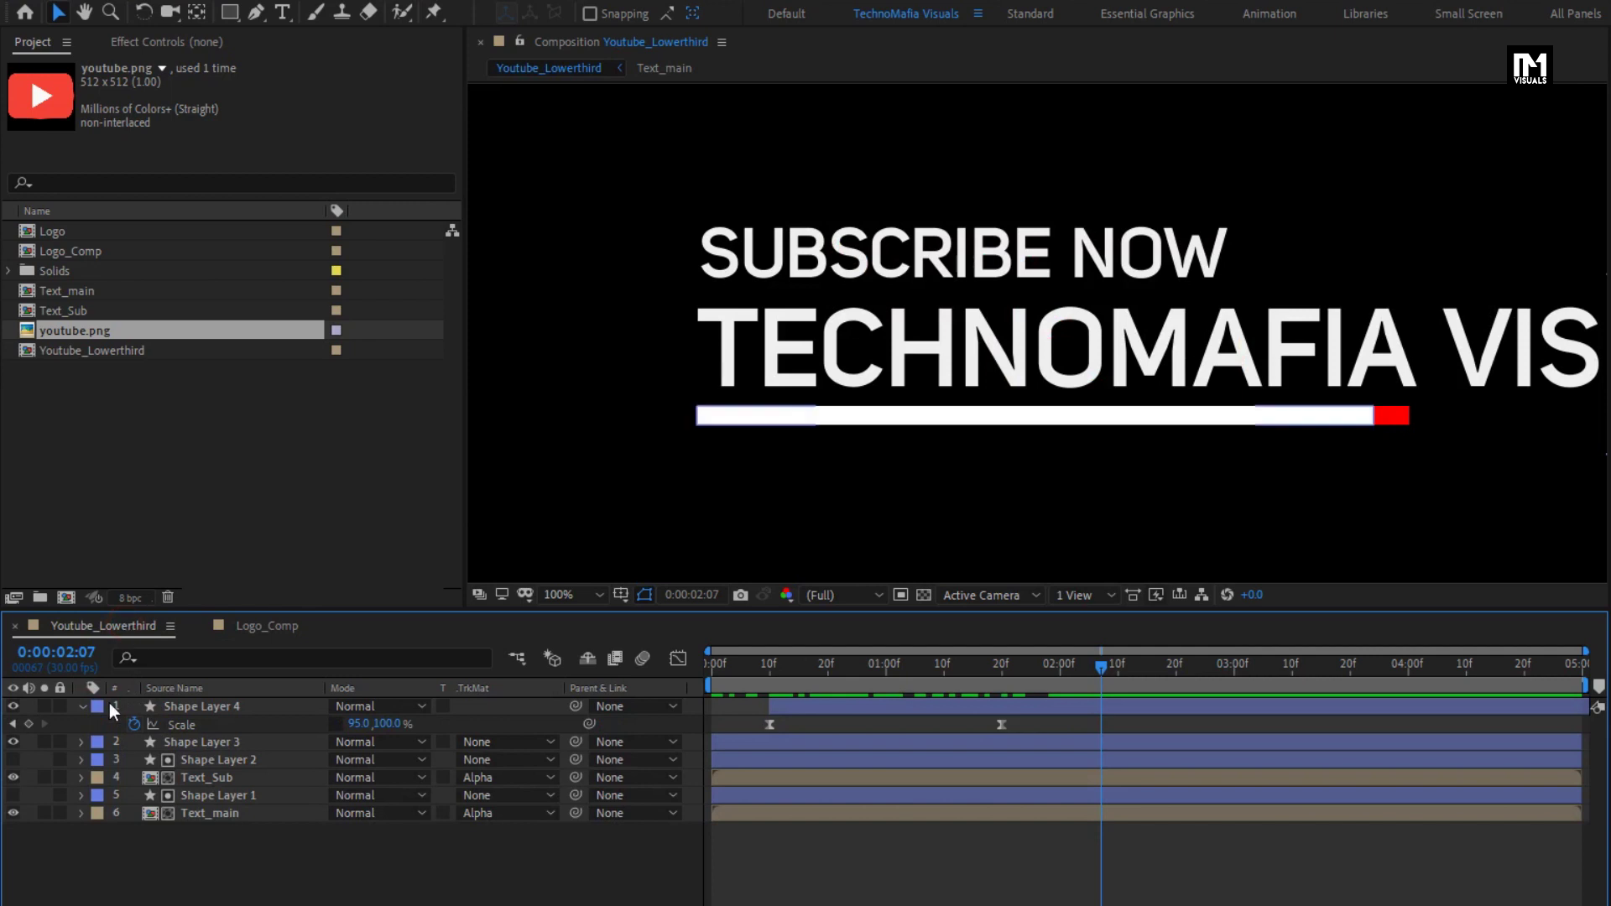
pyautogui.click(83, 707)
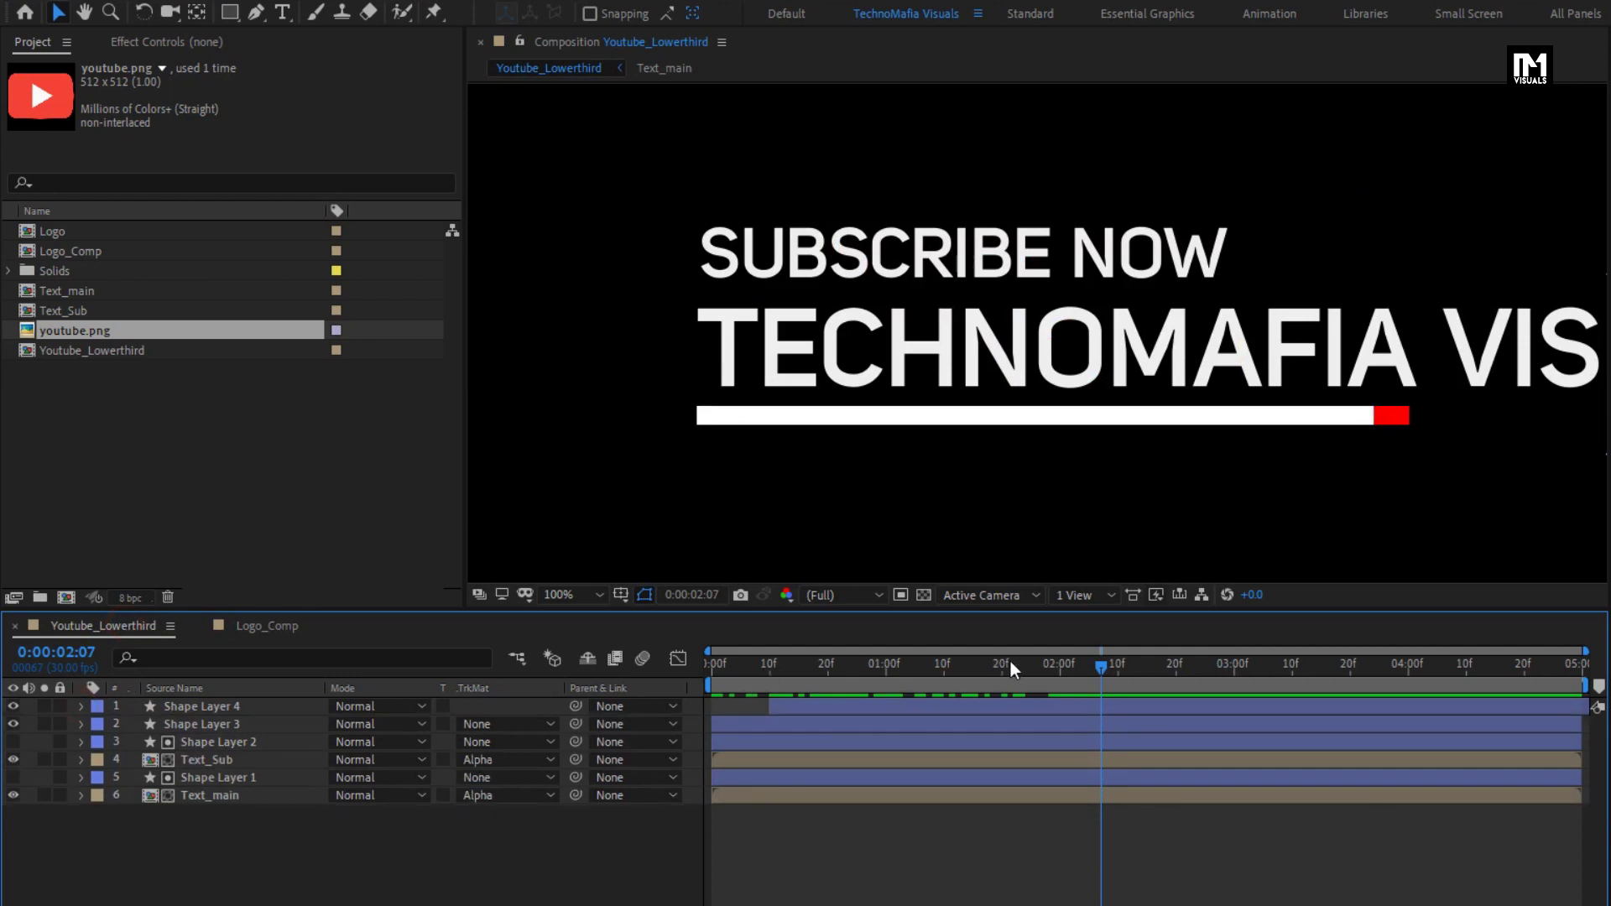
pyautogui.moveTo(722, 665); pyautogui.dragTo(794, 668)
pyautogui.moveTo(65, 254); pyautogui.dragTo(225, 702)
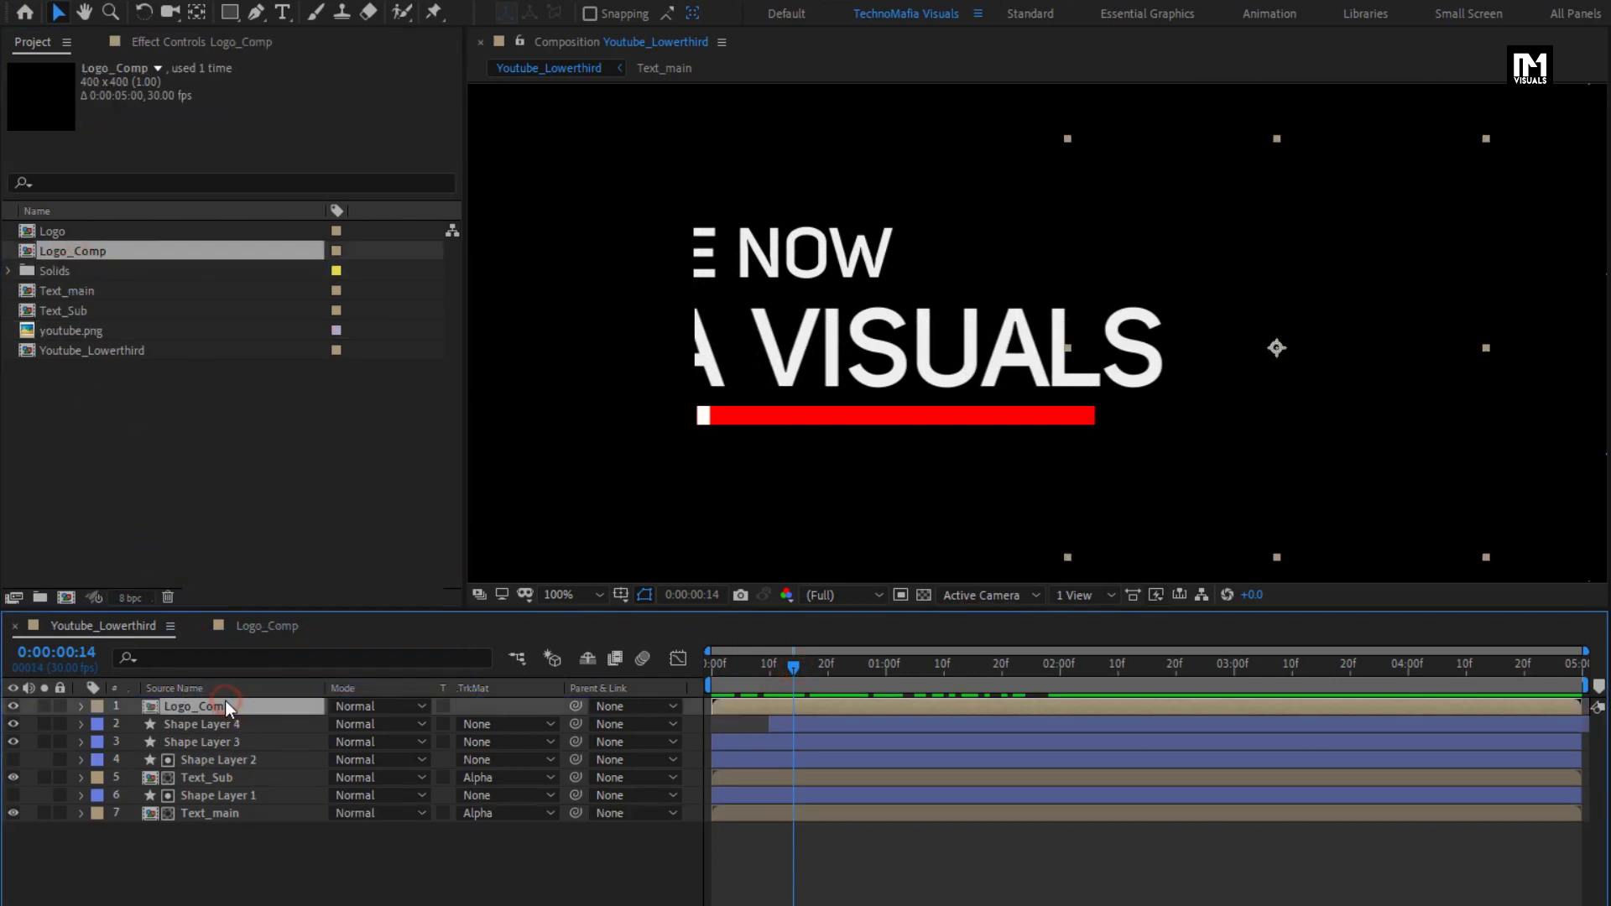
pyautogui.scroll(-2, 1055, 460)
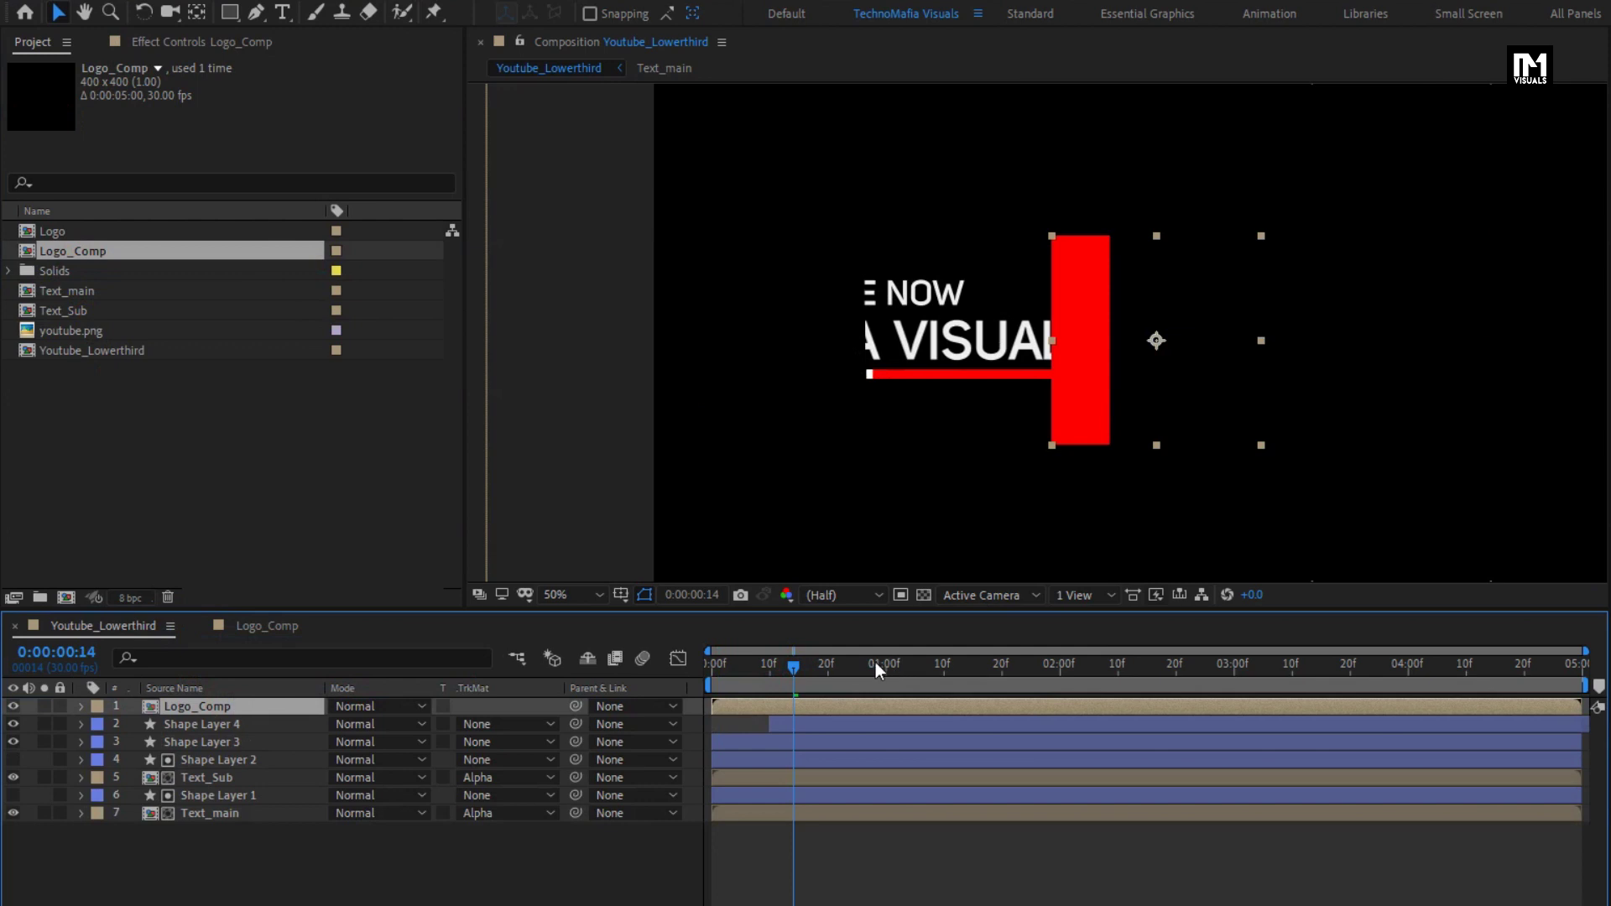
# - Scale the Logo_Comp layer to 48% and place it just left of the two text lines
pyautogui.moveTo(874, 663); pyautogui.dragTo(1229, 670)
pyautogui.moveTo(1161, 429); pyautogui.dragTo(762, 412)
pyautogui.click(295, 705)
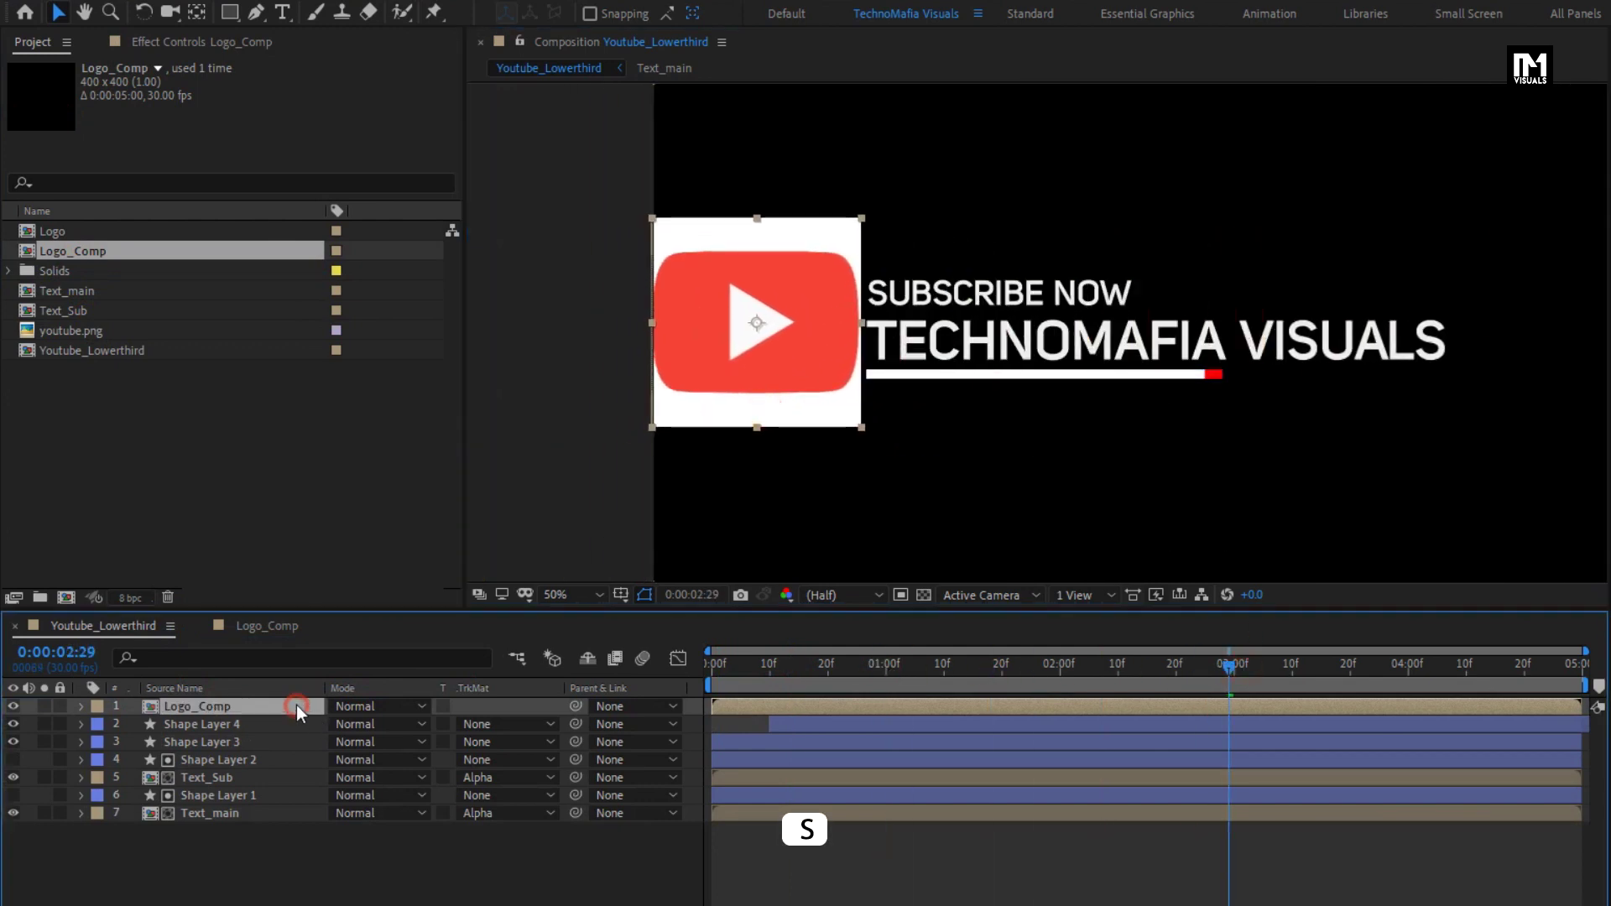
pyautogui.press('s')
pyautogui.moveTo(382, 723); pyautogui.dragTo(338, 723)
pyautogui.scroll(3, 706, 361)
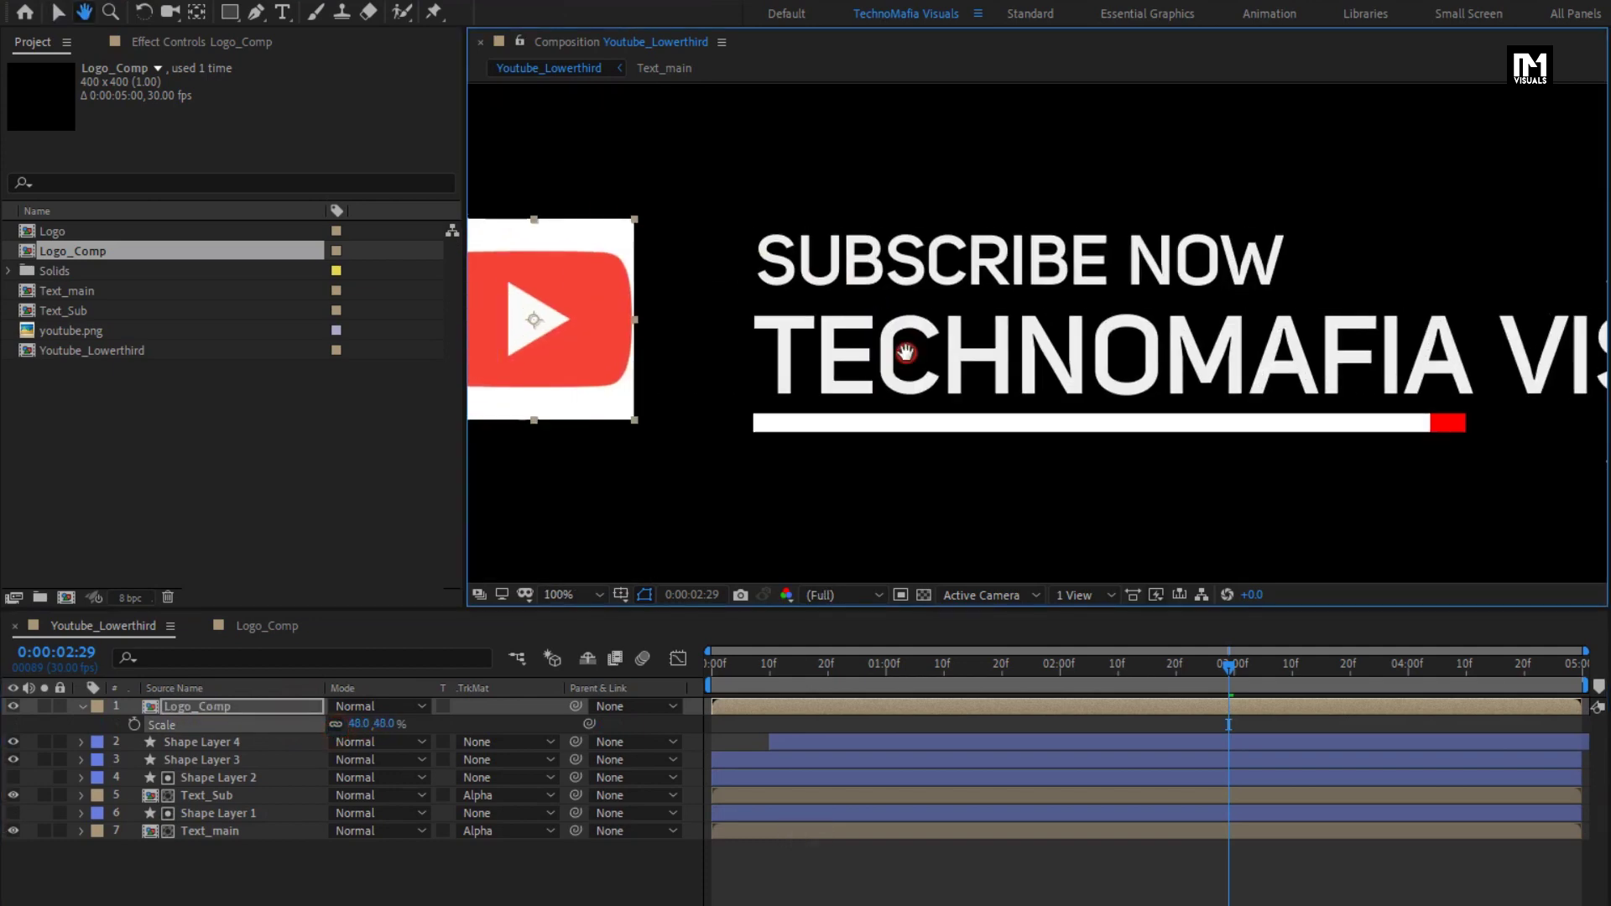
pyautogui.moveTo(974, 323); pyautogui.dragTo(1047, 312)
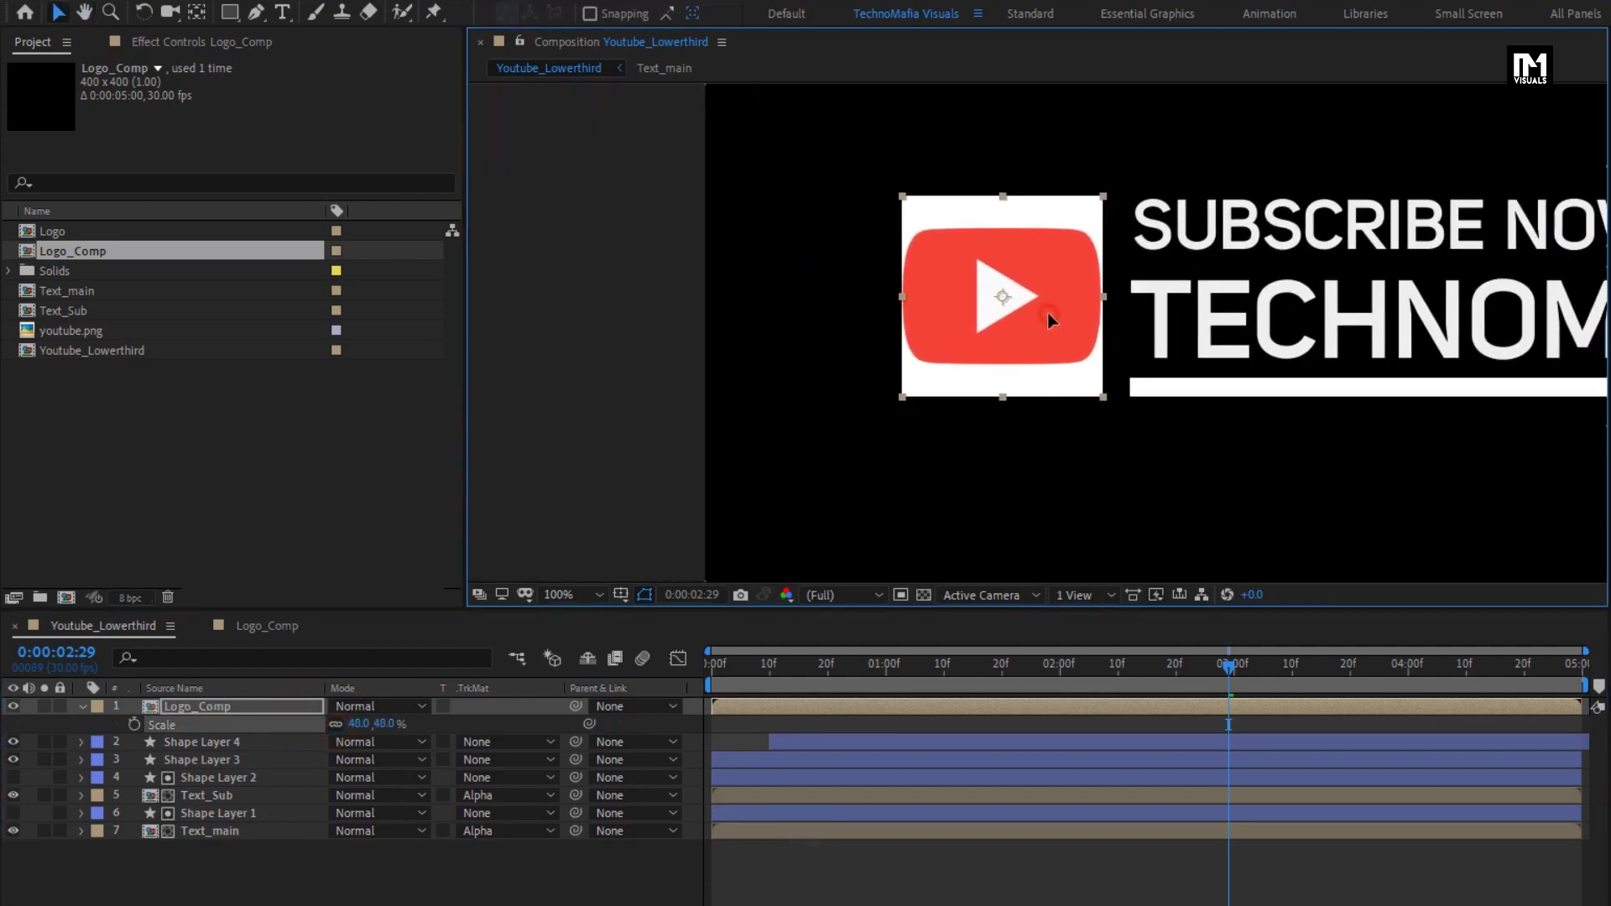
# - Examine the logo's alignment with the text and underline, and preview the animation of the lower third
pyautogui.moveTo(843, 669); pyautogui.dragTo(1104, 663)
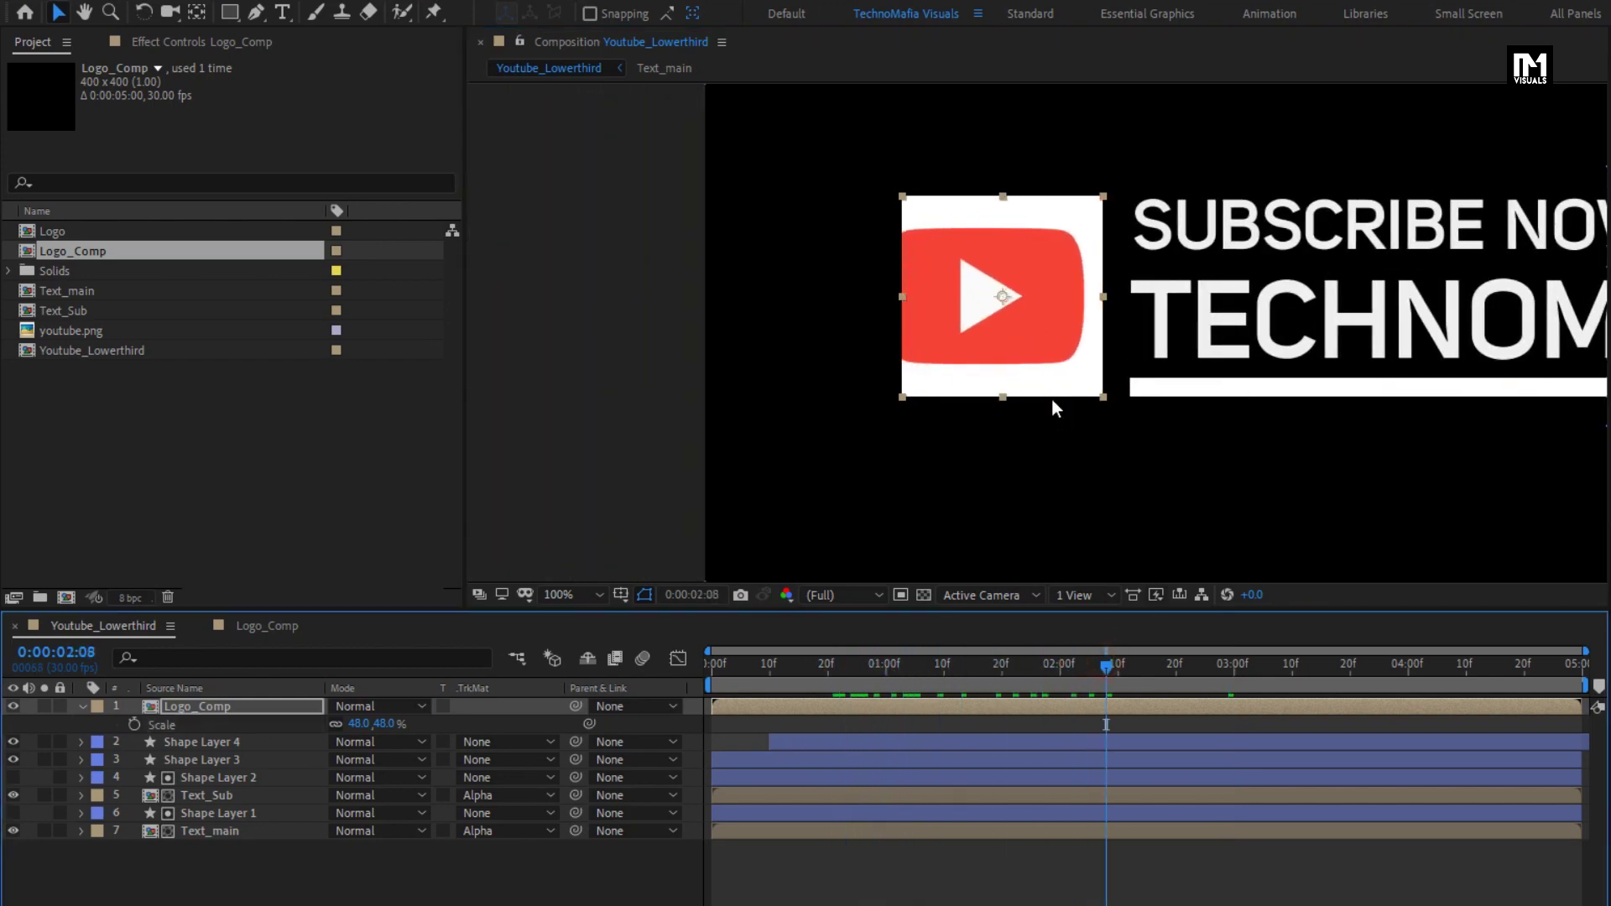
pyautogui.scroll(2, 1051, 401)
pyautogui.moveTo(1053, 405); pyautogui.dragTo(1055, 409)
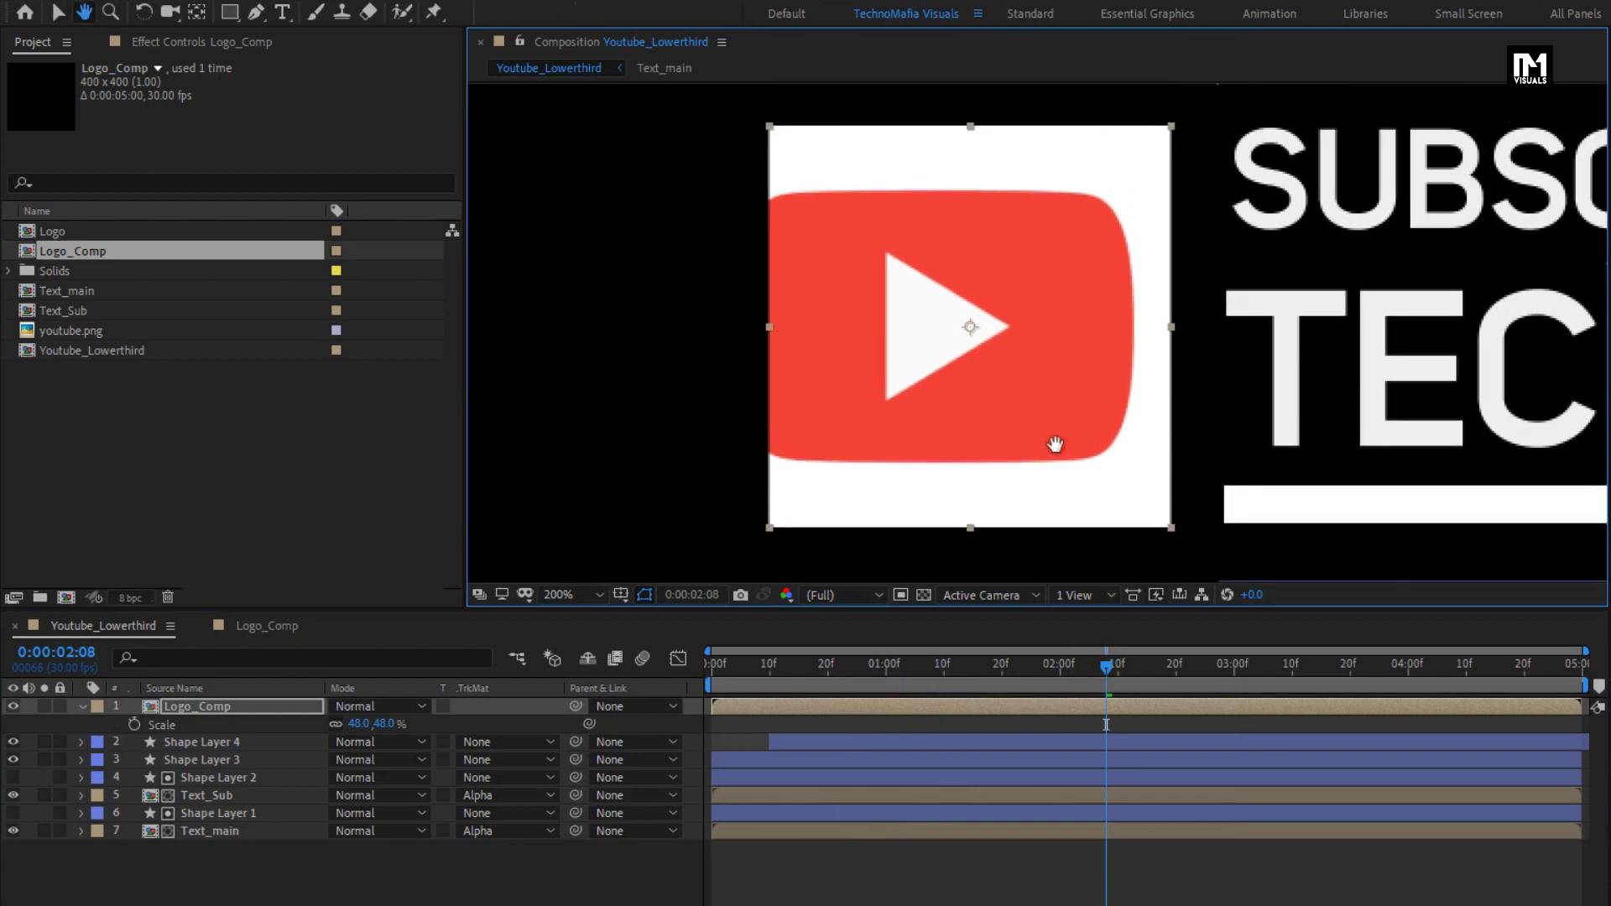
pyautogui.scroll(-2, 1050, 445)
pyautogui.press('space')
pyautogui.moveTo(1051, 441); pyautogui.dragTo(675, 428)
pyautogui.scroll(-2, 686, 514)
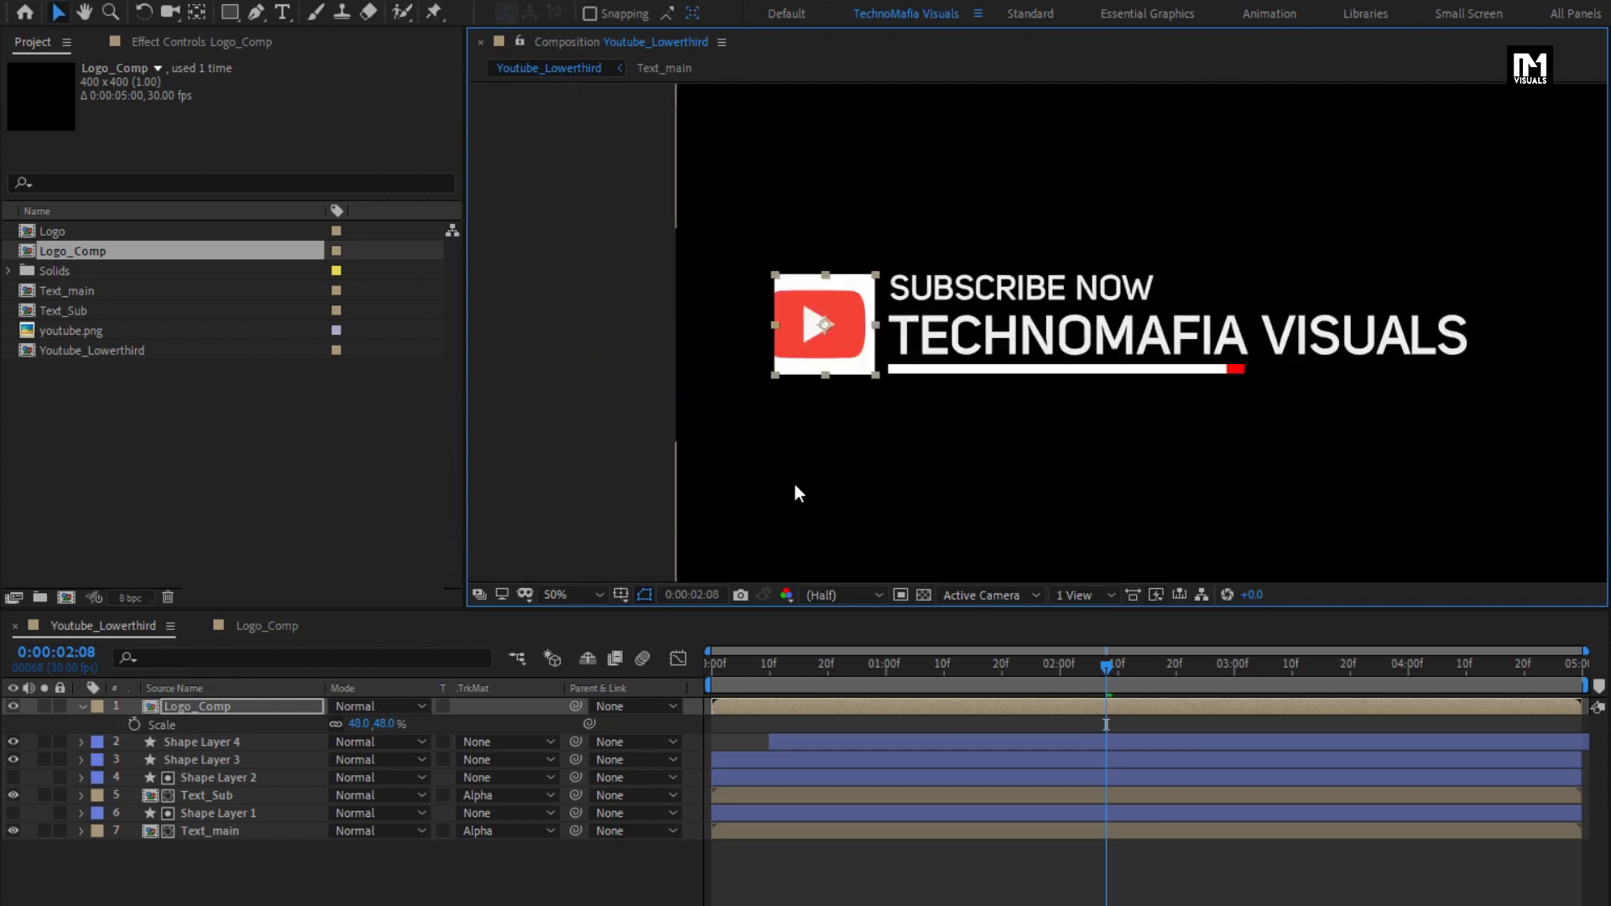
pyautogui.moveTo(781, 665); pyautogui.dragTo(1182, 682)
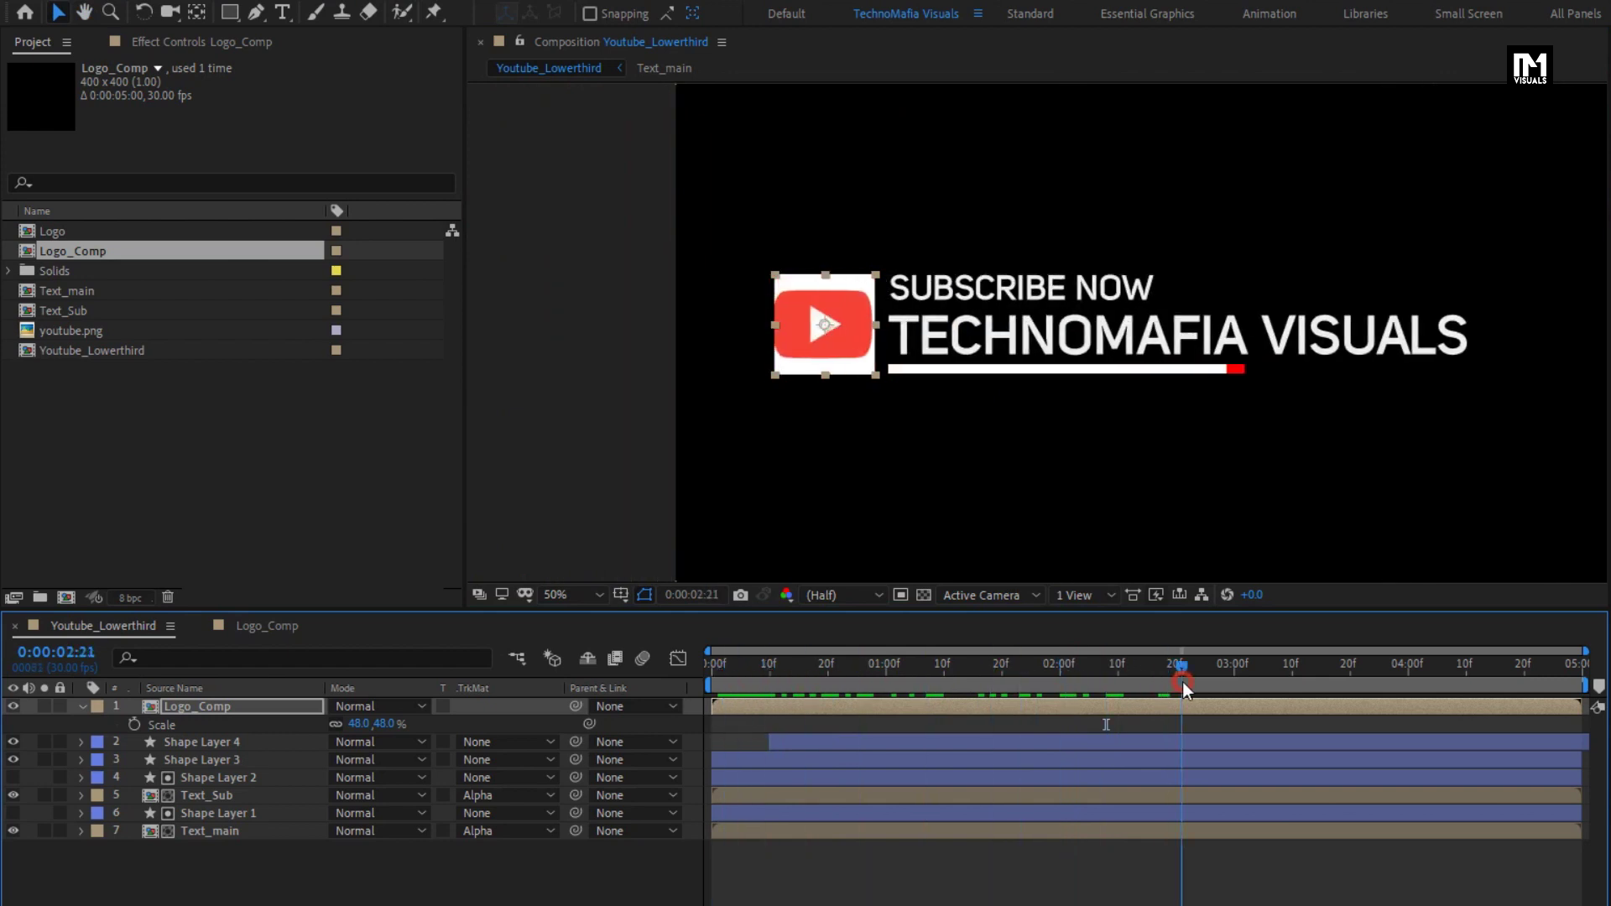
# - Shift all layers below Logo_Comp 5 frames later and preview their timing against the logo
pyautogui.click(250, 875)
pyautogui.click(83, 706)
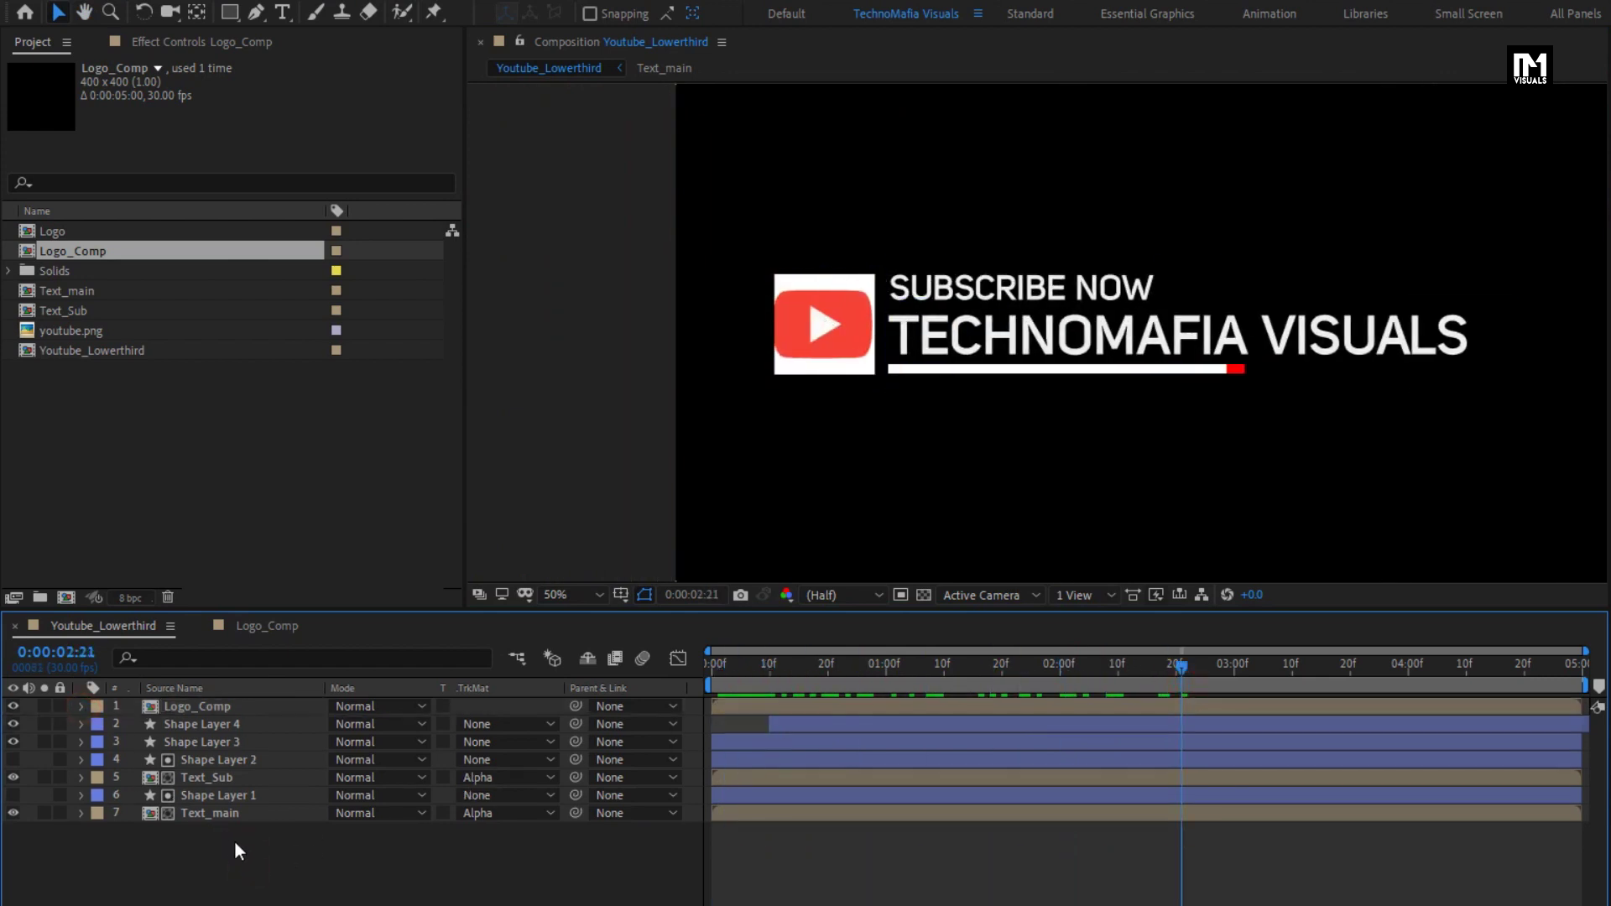
pyautogui.moveTo(236, 840); pyautogui.dragTo(207, 722)
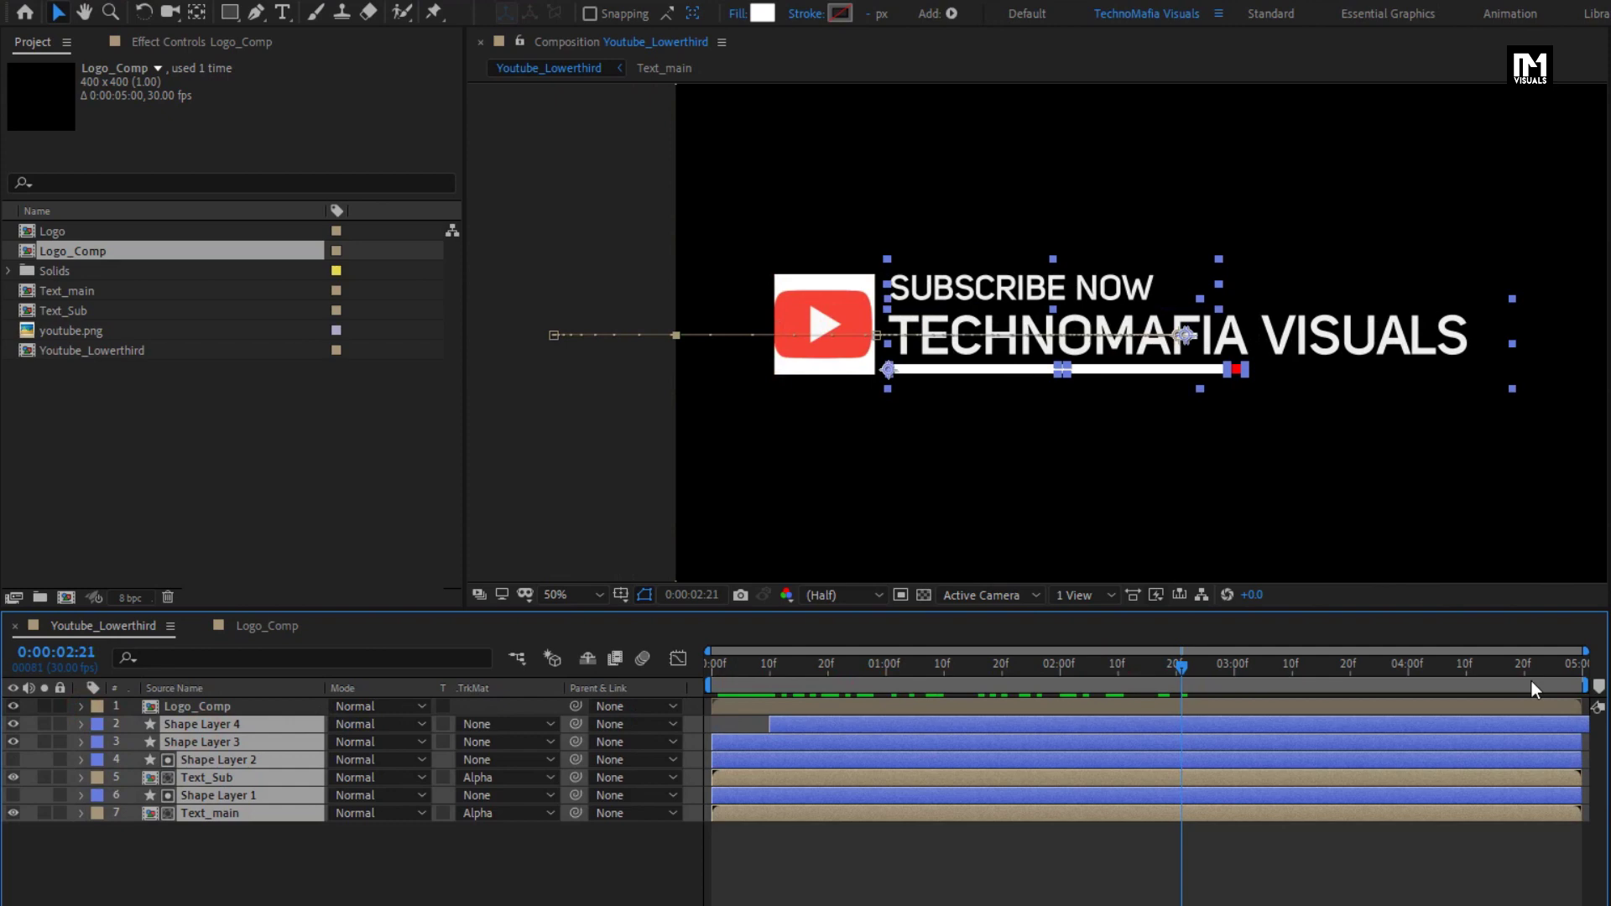
pyautogui.moveTo(1582, 650); pyautogui.dragTo(1073, 652)
pyautogui.click(782, 673)
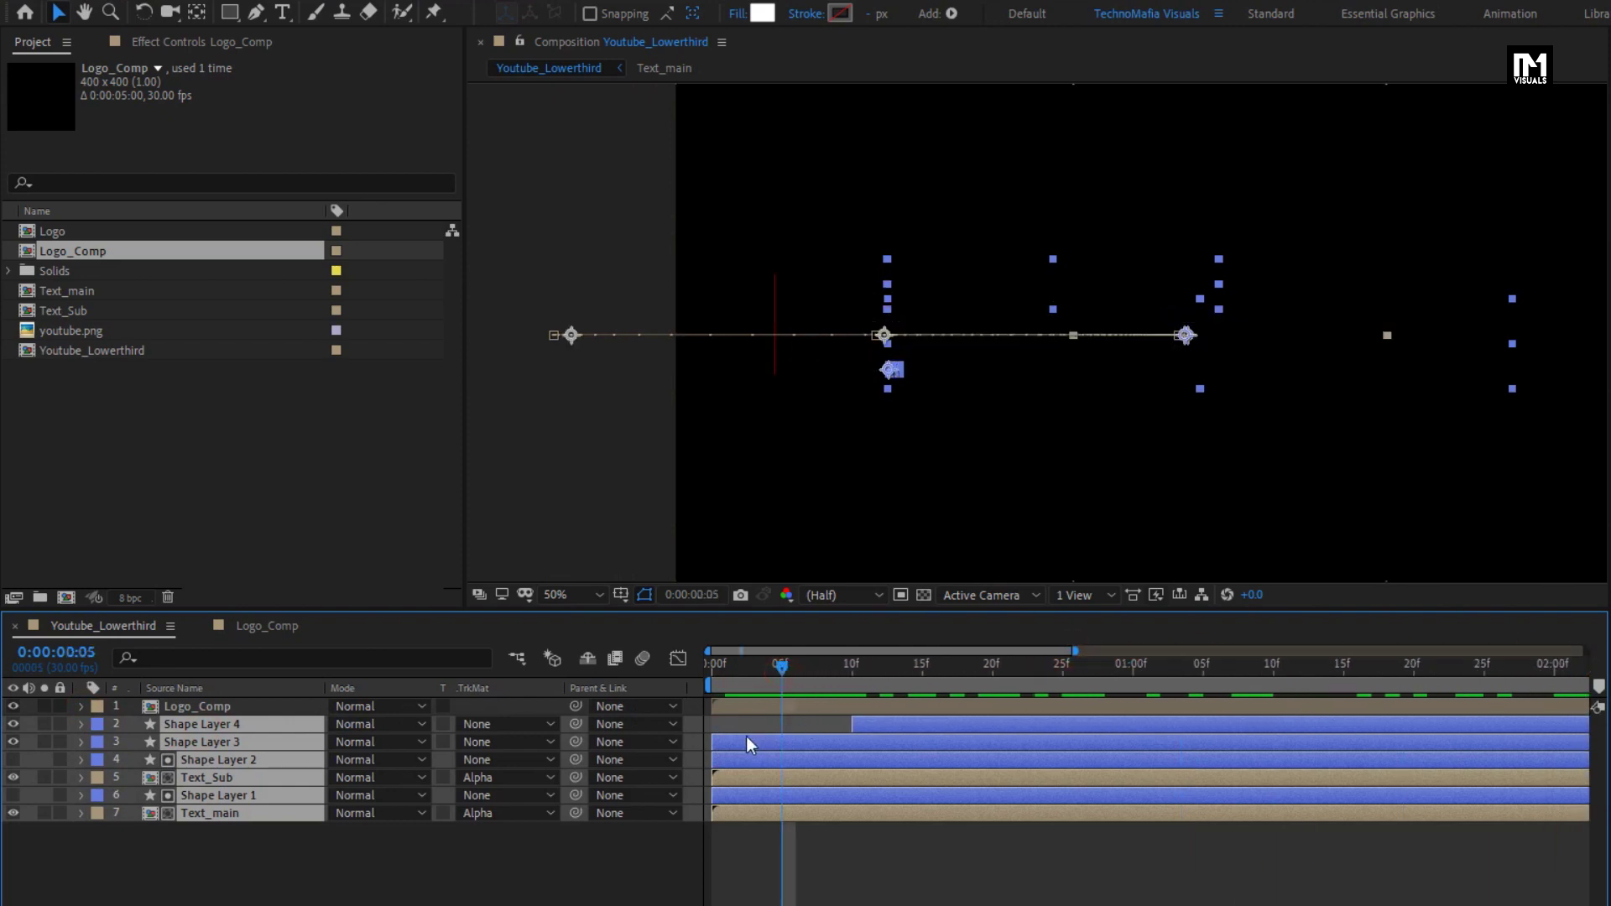
pyautogui.moveTo(740, 738); pyautogui.dragTo(806, 745)
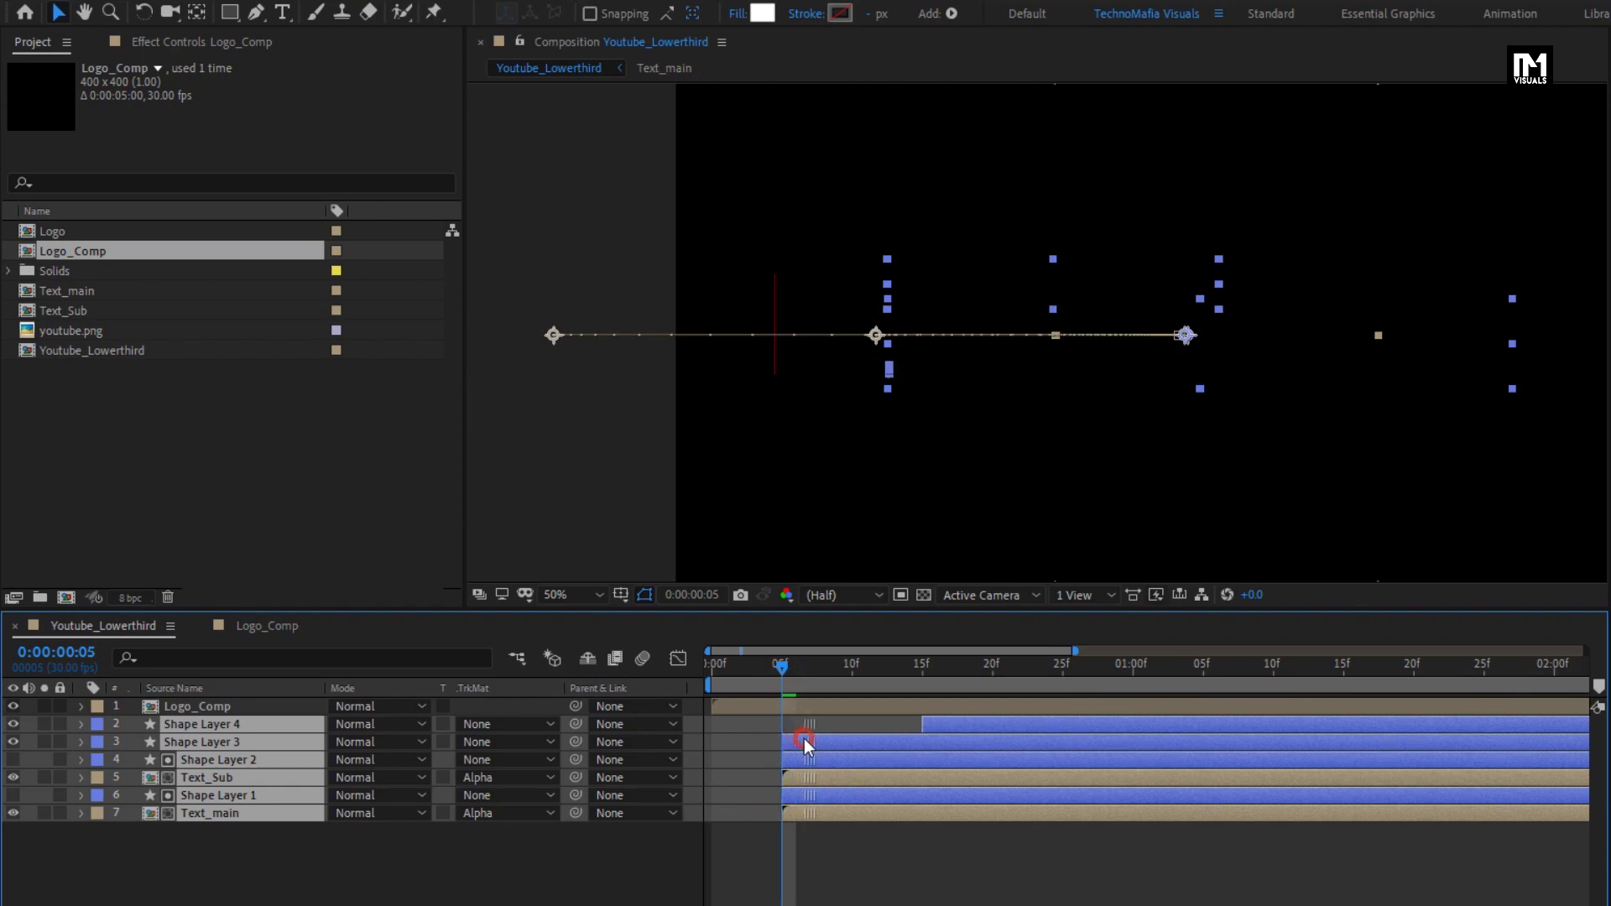
pyautogui.moveTo(779, 670); pyautogui.dragTo(1525, 659)
# - Pre-compose all seven layers of Youtube_Lowerthird as Lower_Third, moving all attributes into the new composition
pyautogui.click(567, 595)
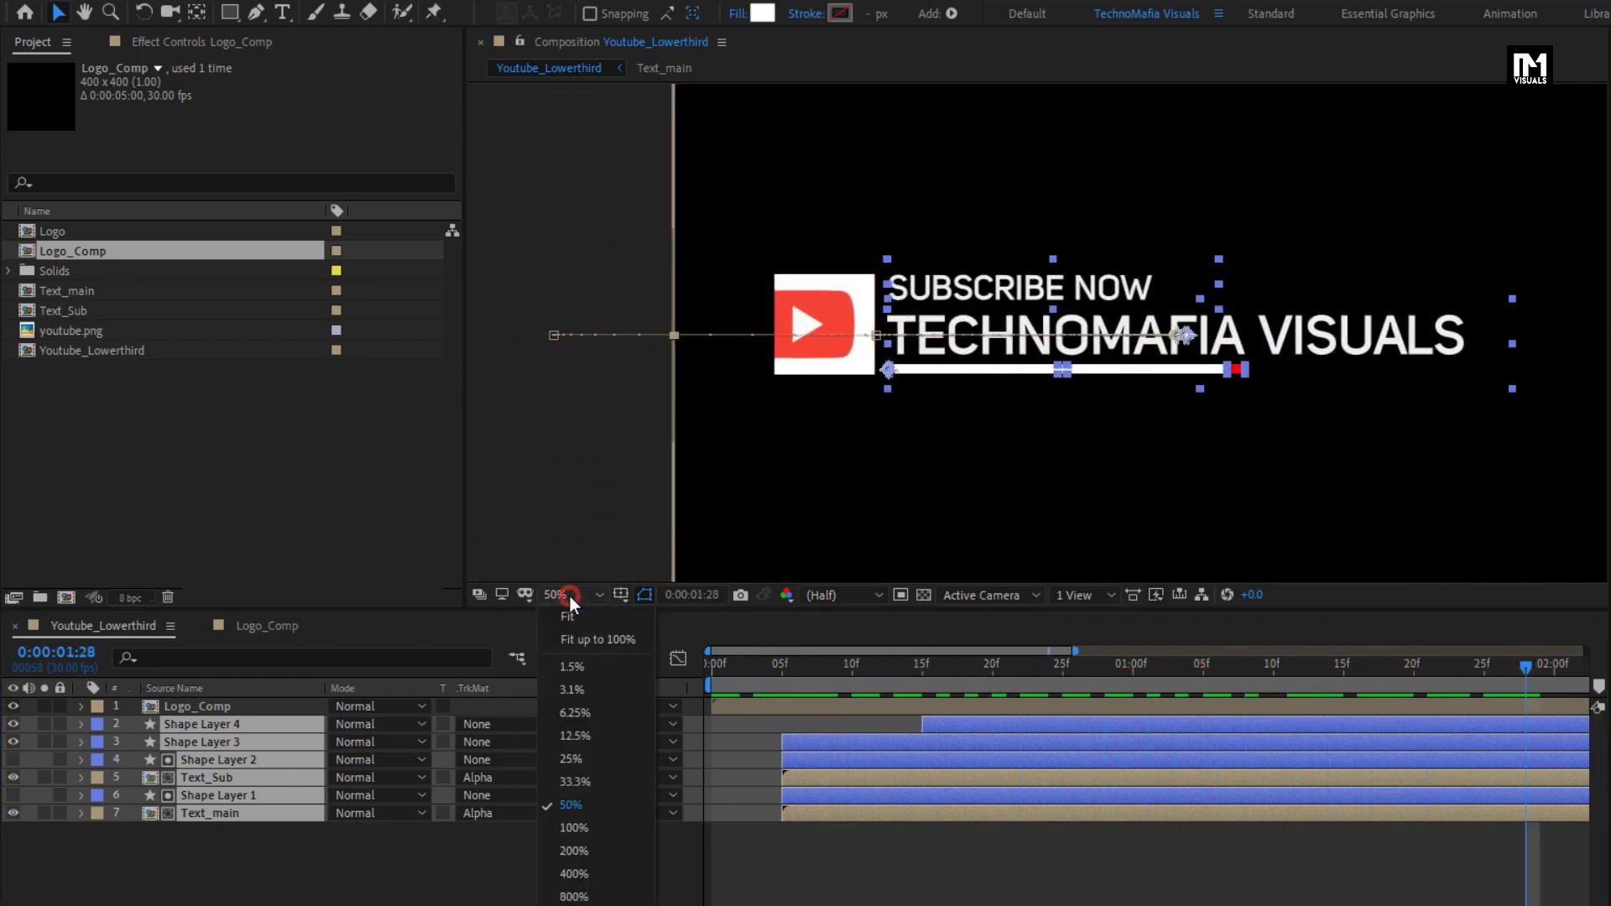
pyautogui.click(576, 644)
pyautogui.click(456, 889)
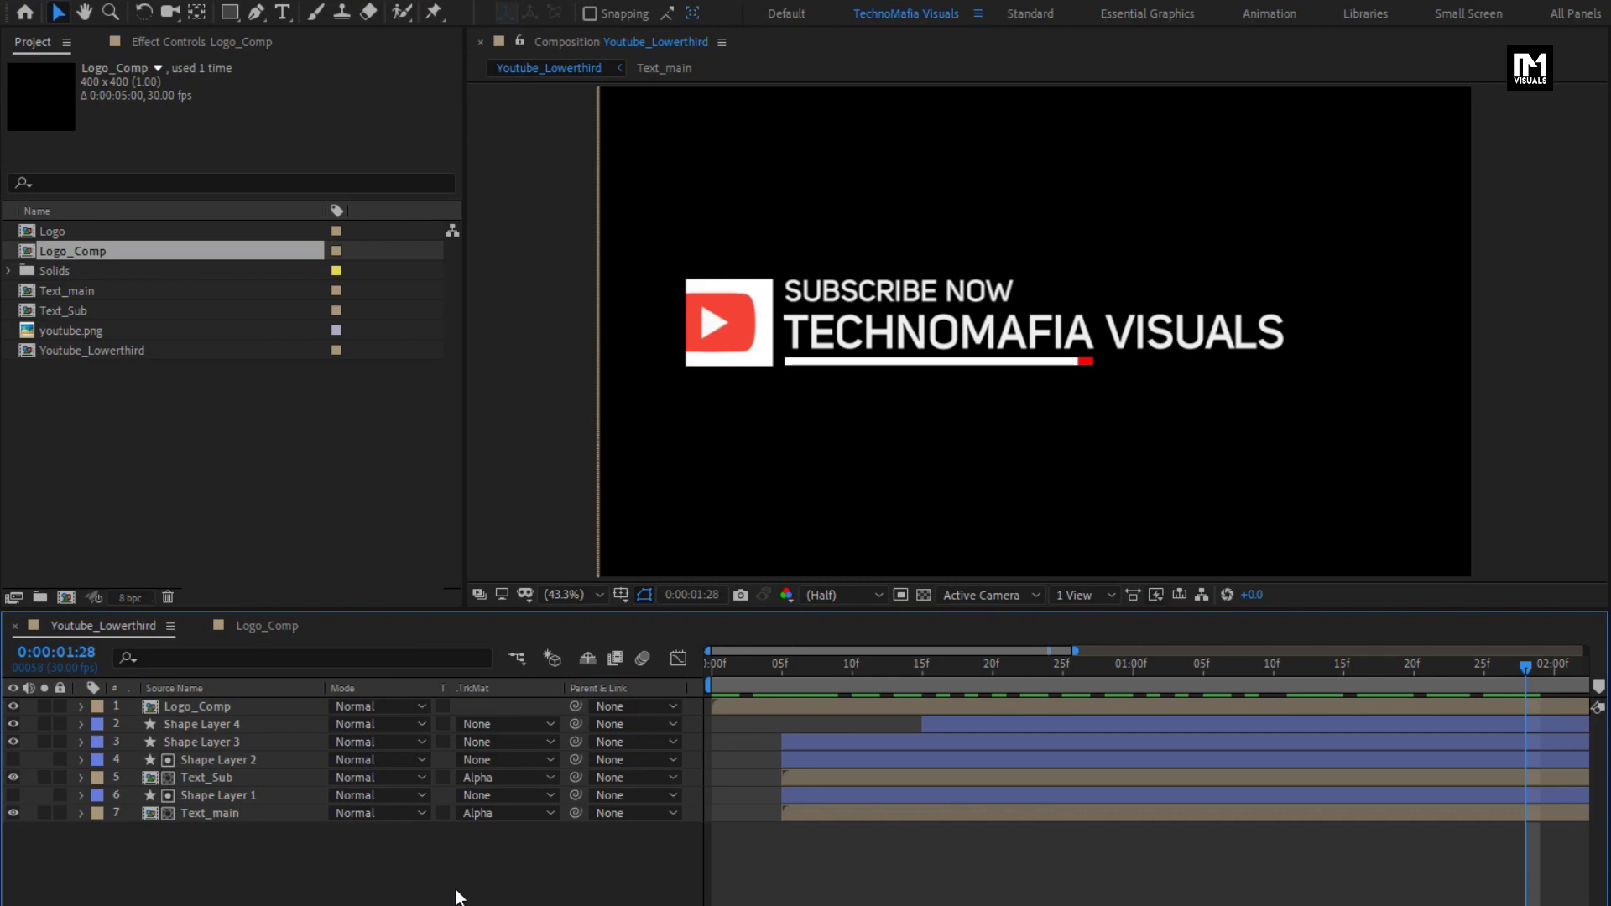
pyautogui.moveTo(216, 849); pyautogui.dragTo(172, 706)
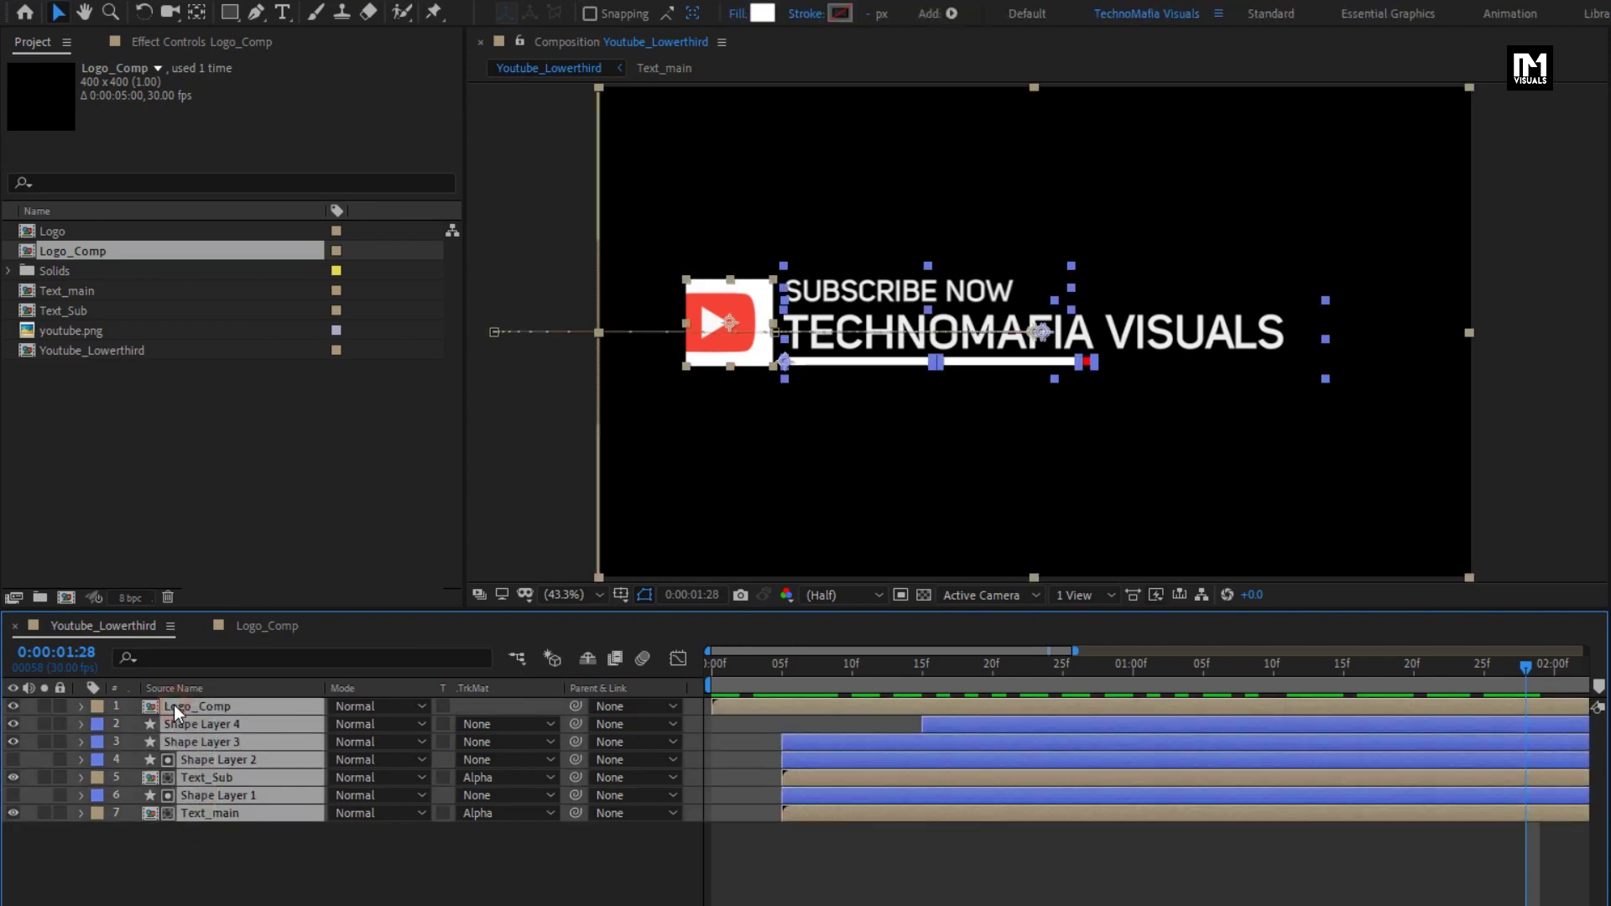
pyautogui.rightClick(174, 709)
pyautogui.click(232, 614)
pyautogui.write('Lower_Third')
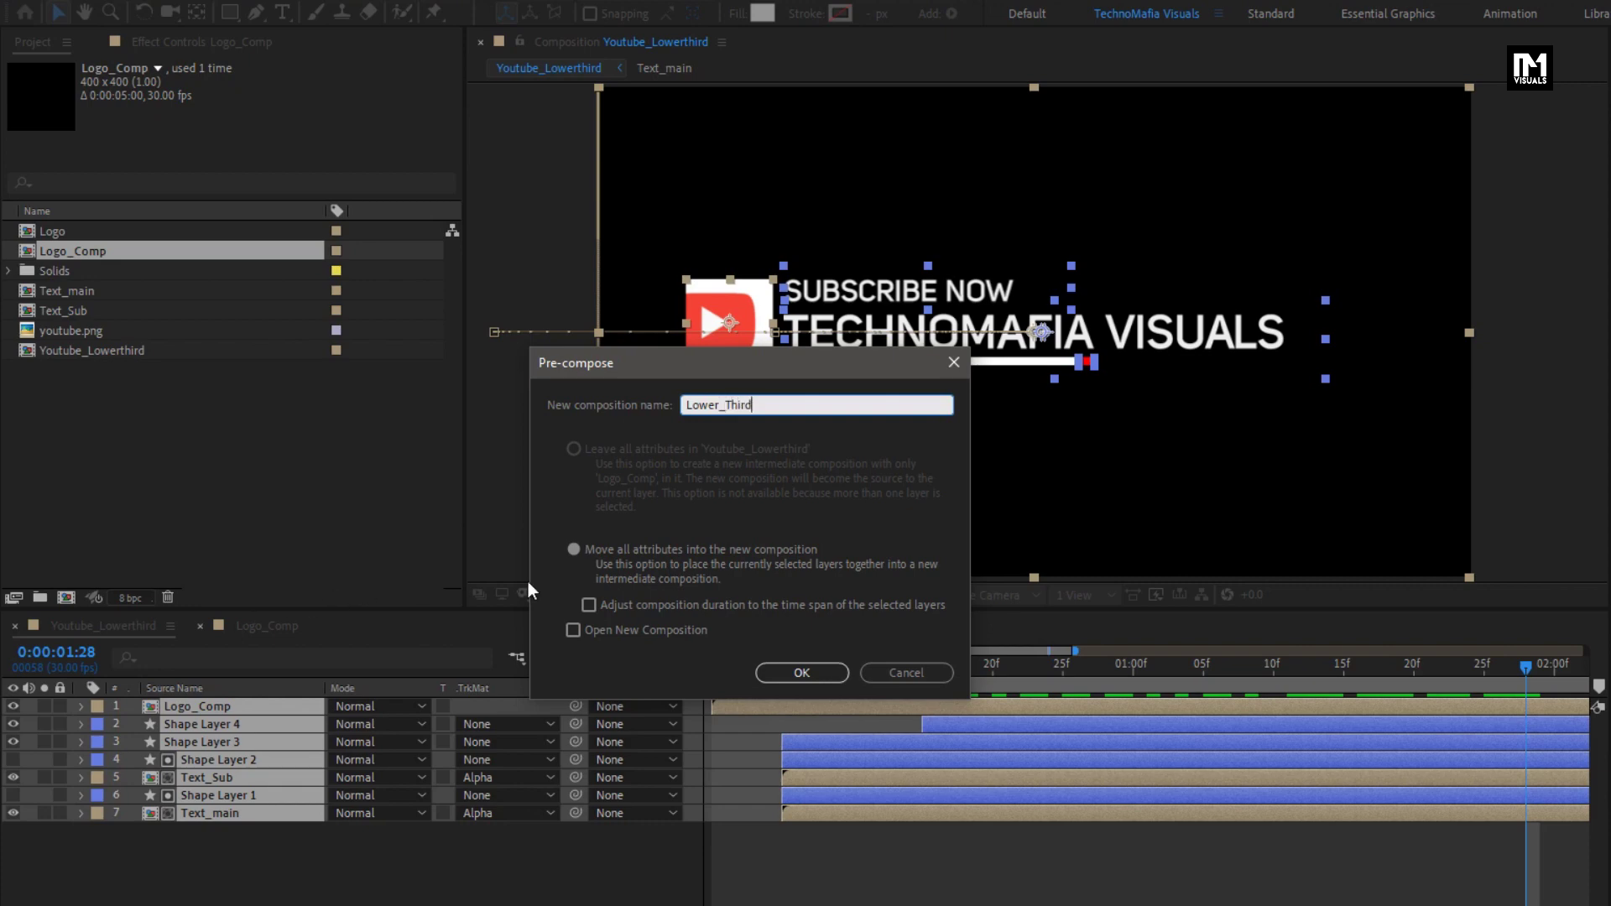
pyautogui.click(789, 672)
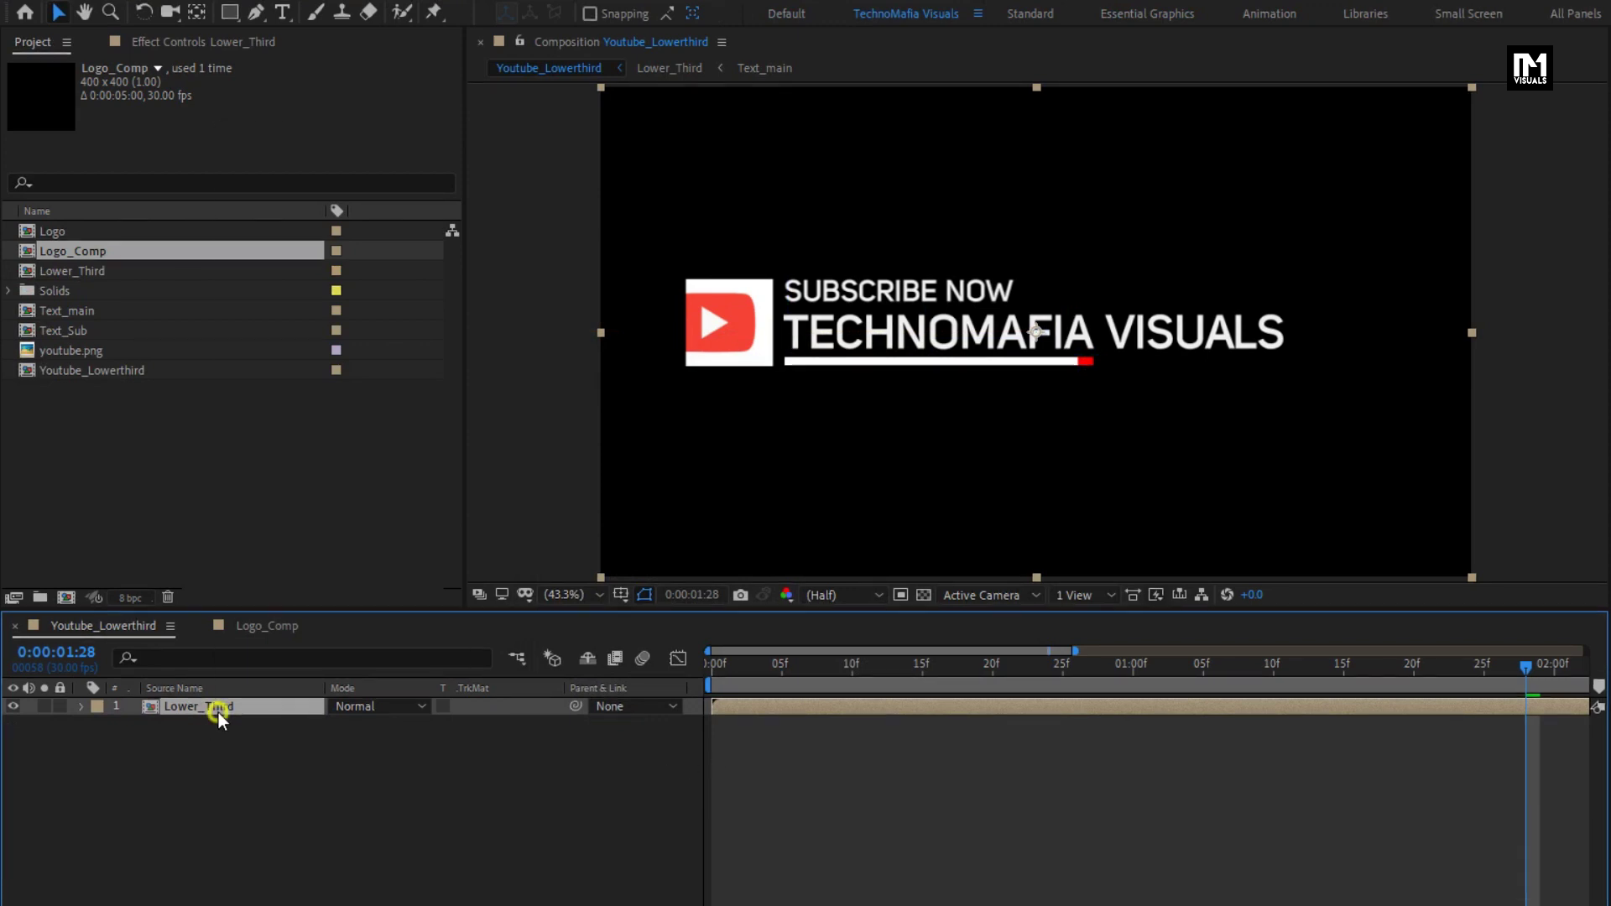
# - Enable time remapping on the Lower_Third layer
pyautogui.rightClick(218, 712)
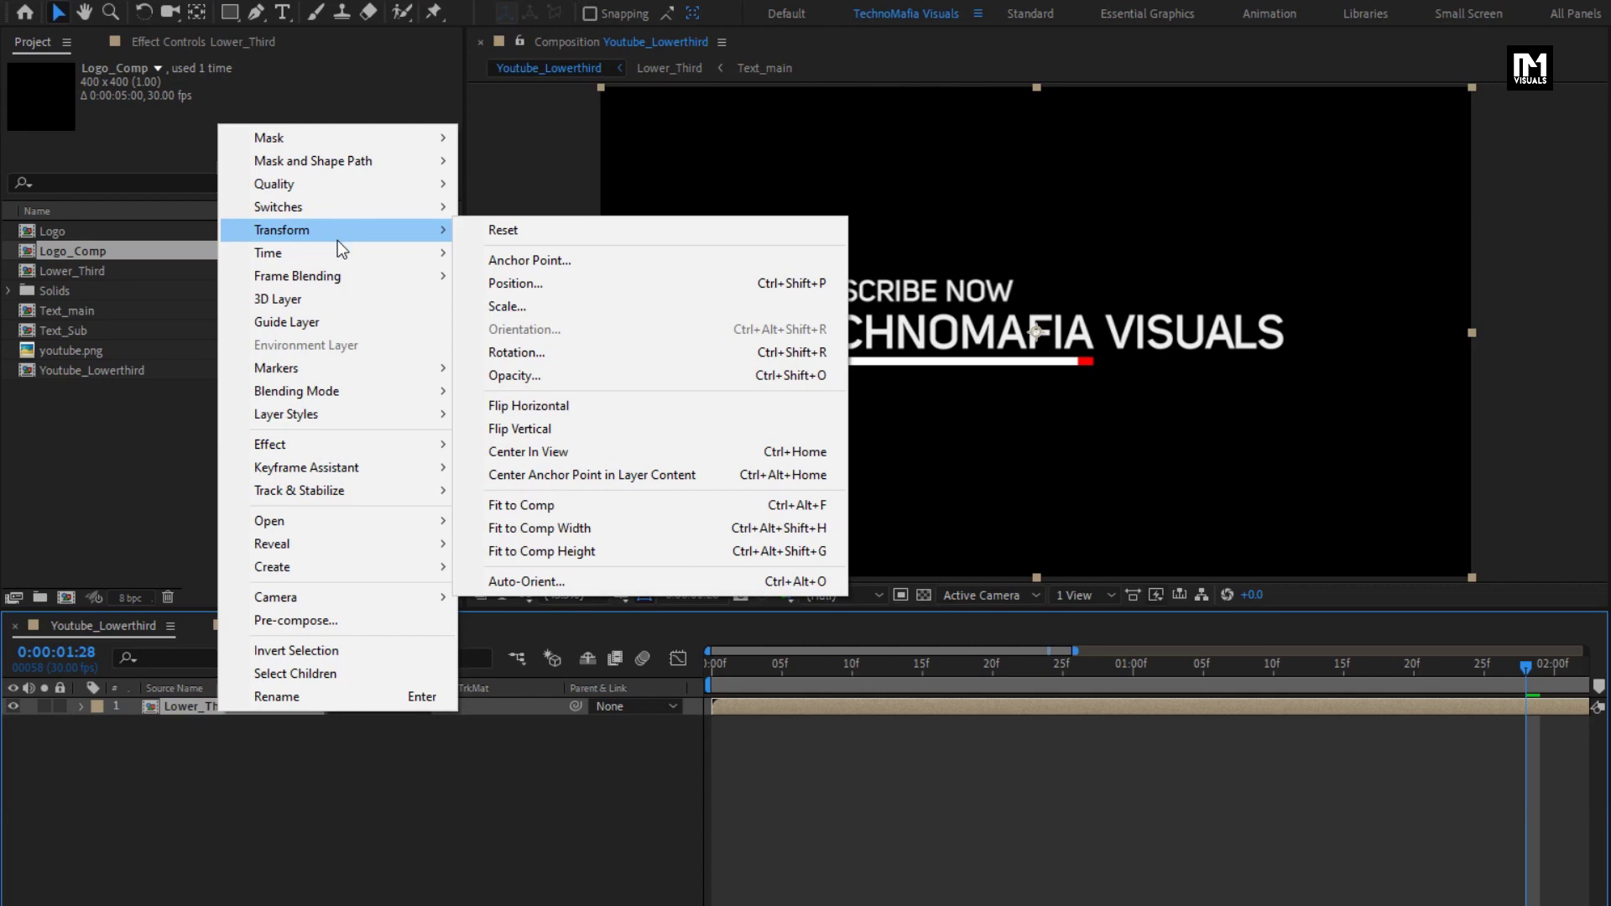
pyautogui.moveTo(337, 250)
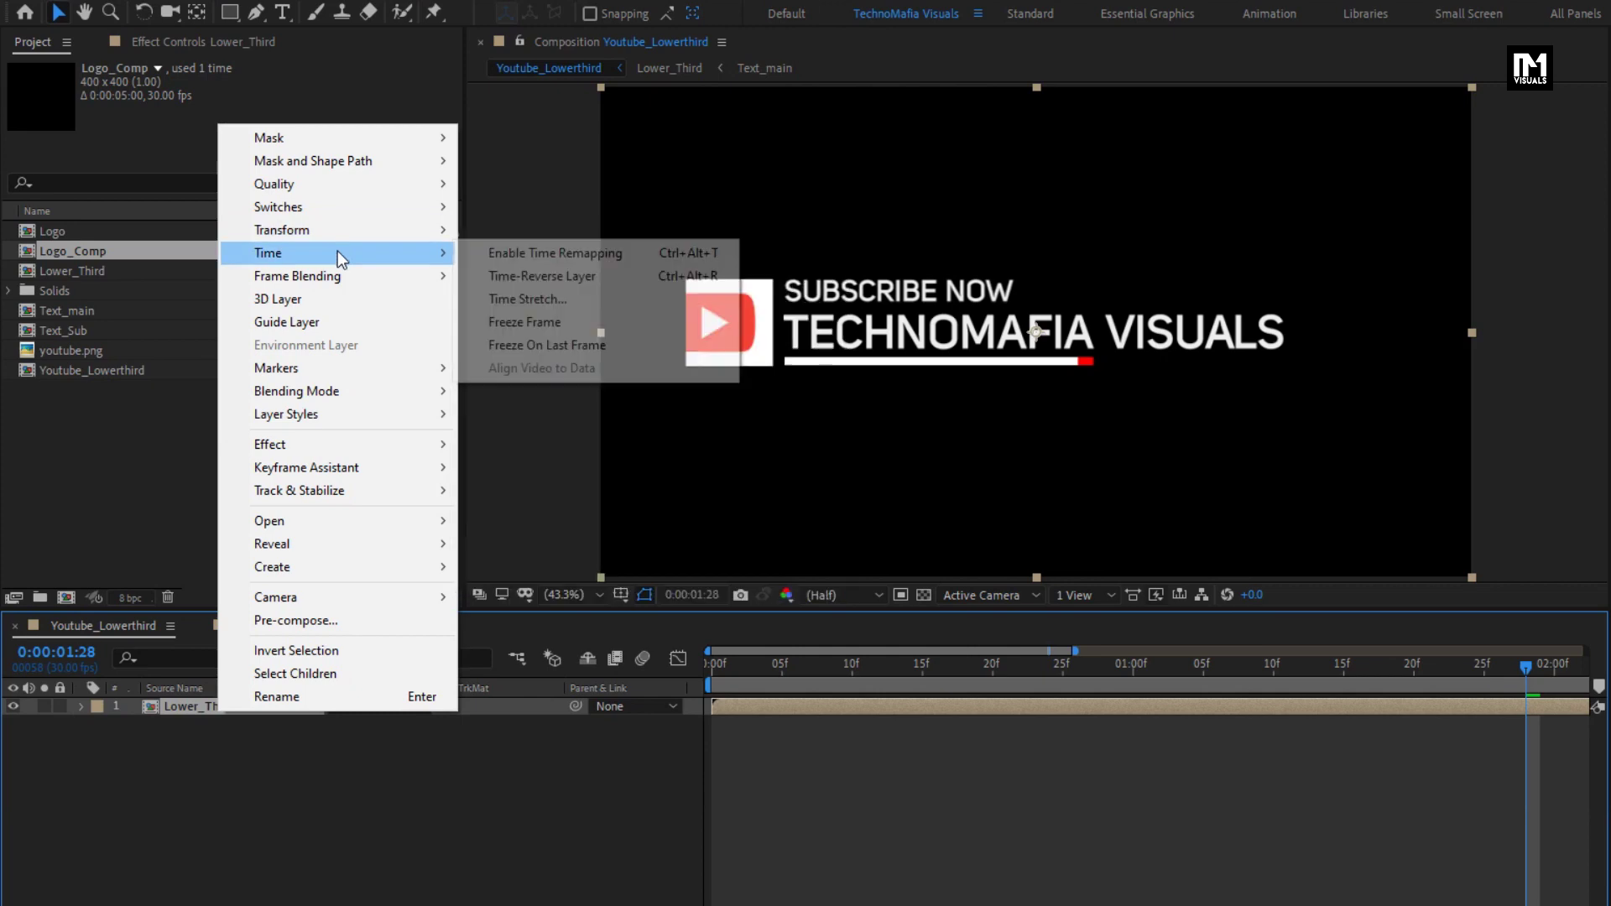
pyautogui.click(503, 254)
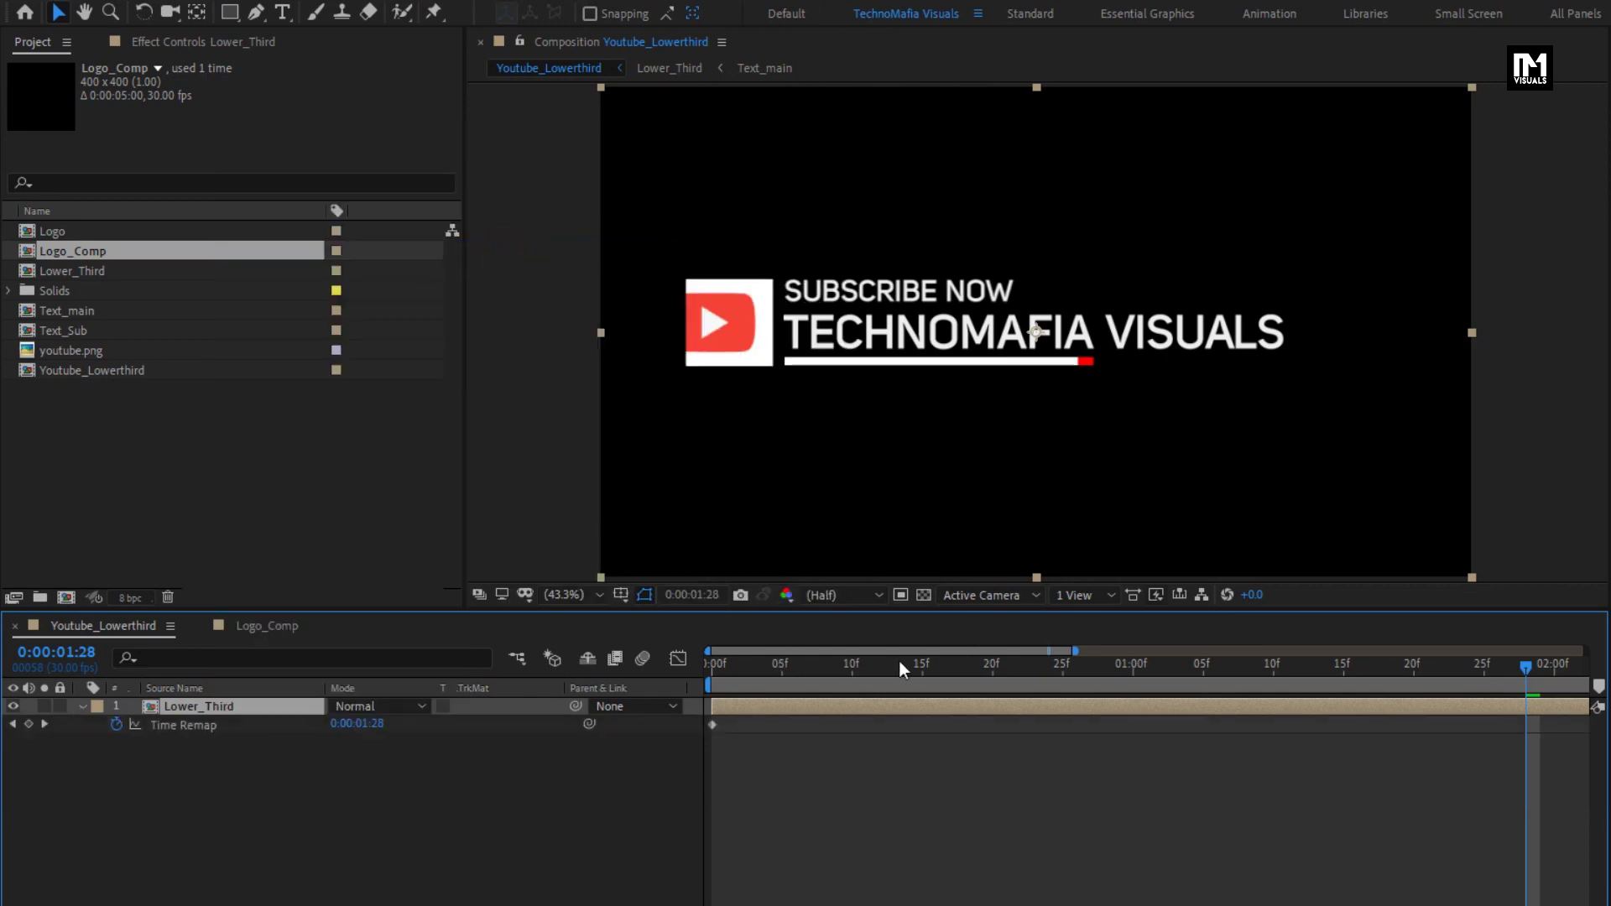
# - Add a Time Remap keyframe with the value 0:00:03:00 to Lower_Third at 0:00:02:00
pyautogui.moveTo(1075, 652); pyautogui.dragTo(1585, 652)
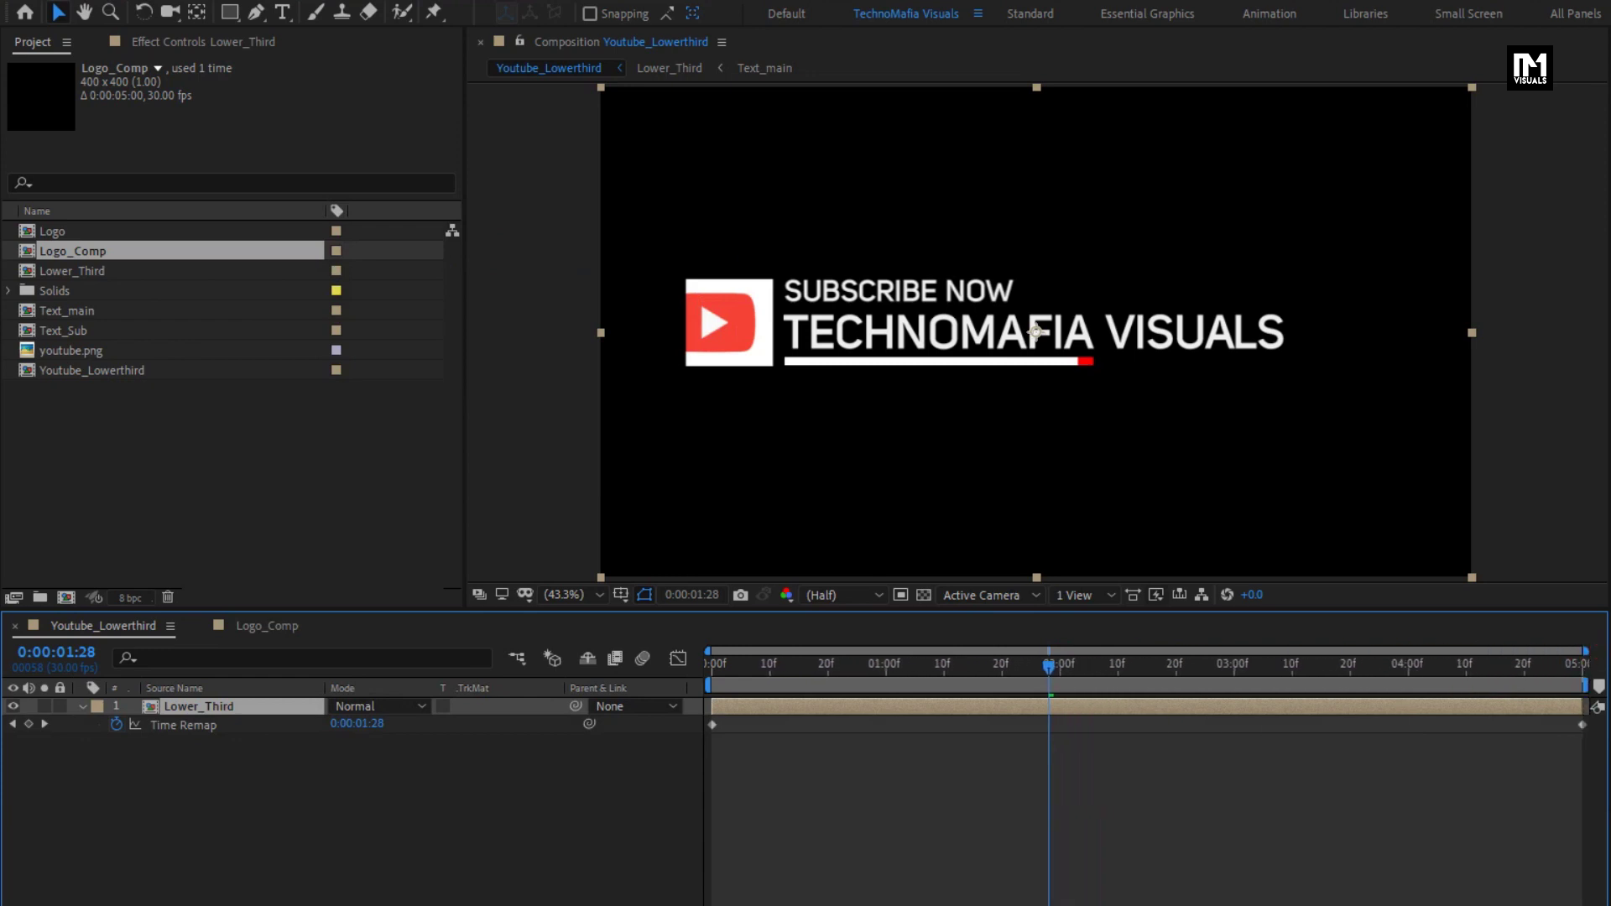
pyautogui.moveTo(1051, 676); pyautogui.dragTo(1061, 676)
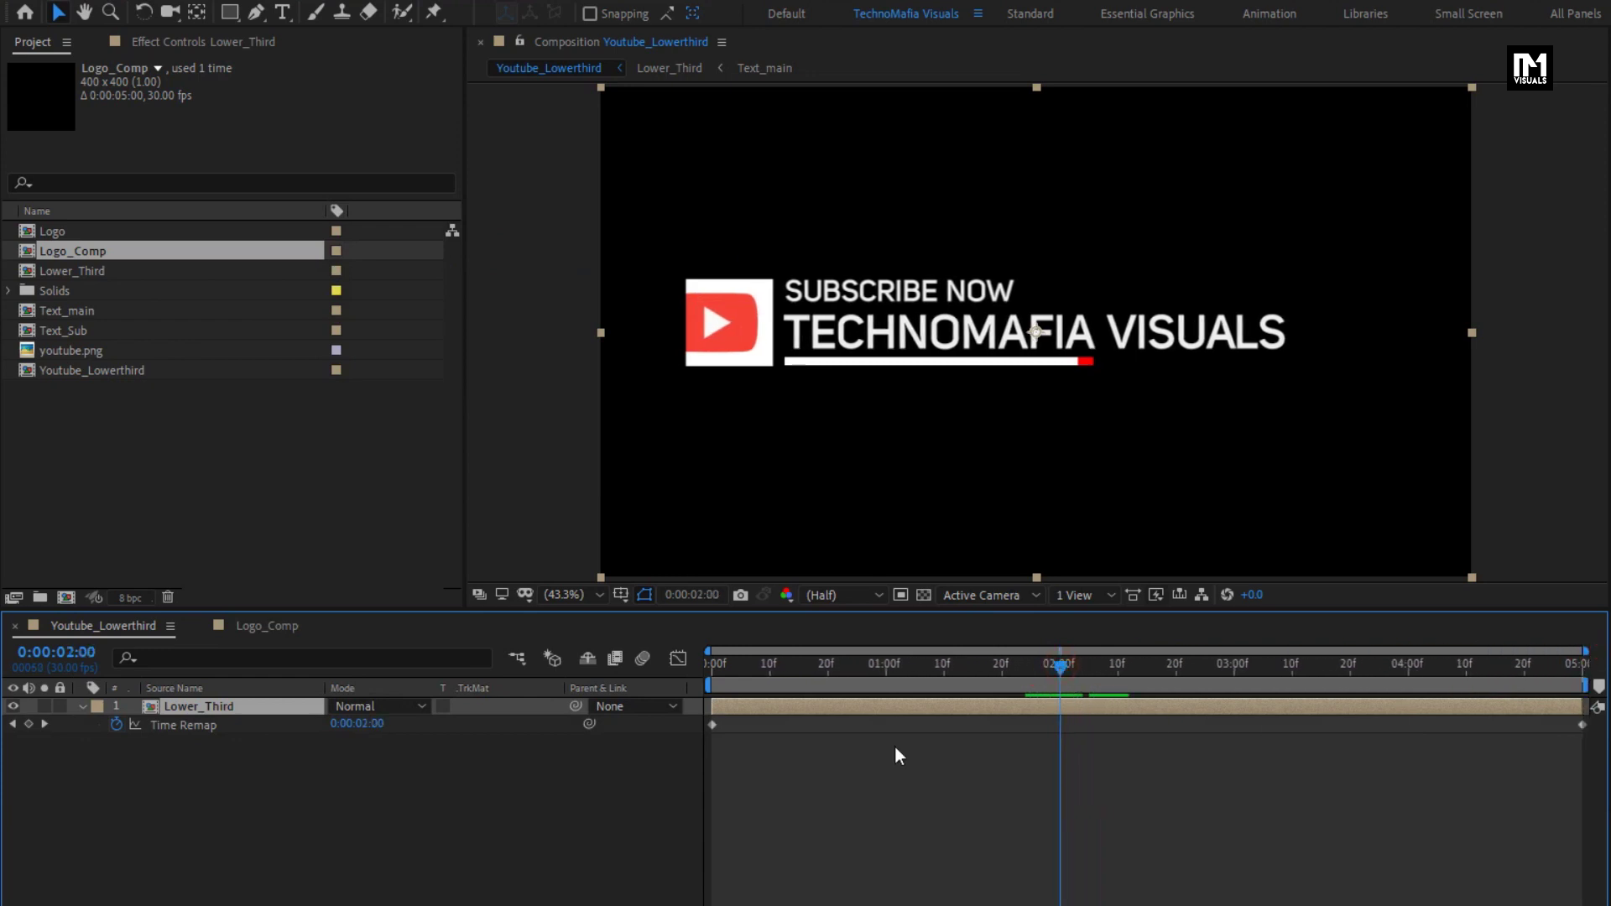
pyautogui.click(374, 725)
pyautogui.write('300')
pyautogui.press('Return')
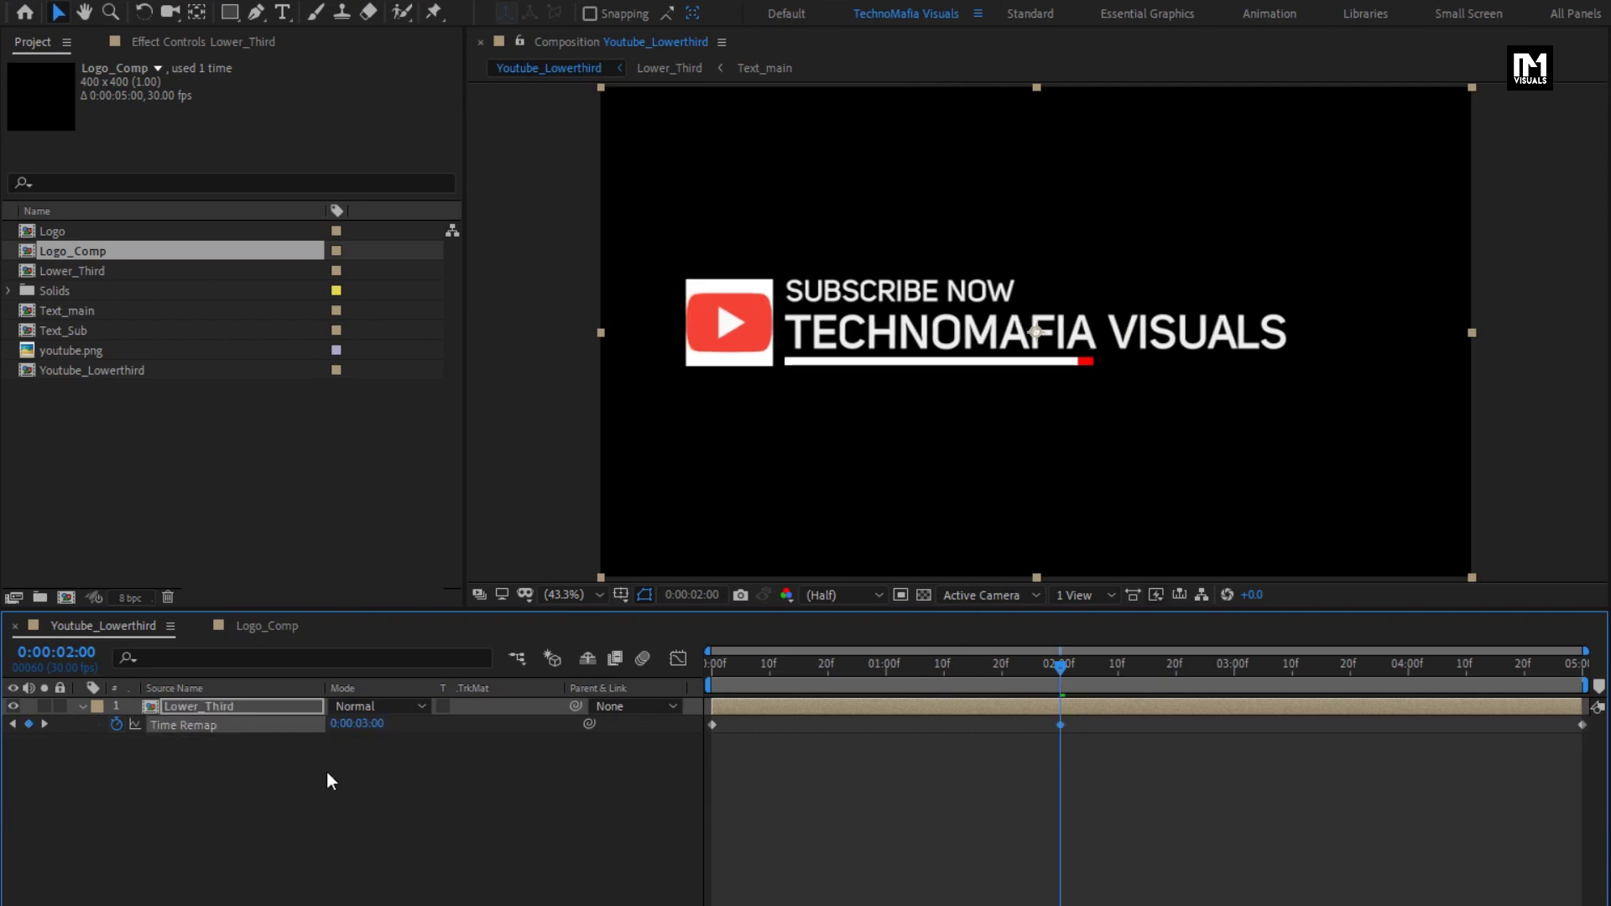
# - Add a Time Remap keyframe at 0:00:03:00 and set it to 0:00:03:00 to hold the finished lower third
pyautogui.moveTo(775, 671); pyautogui.dragTo(1232, 668)
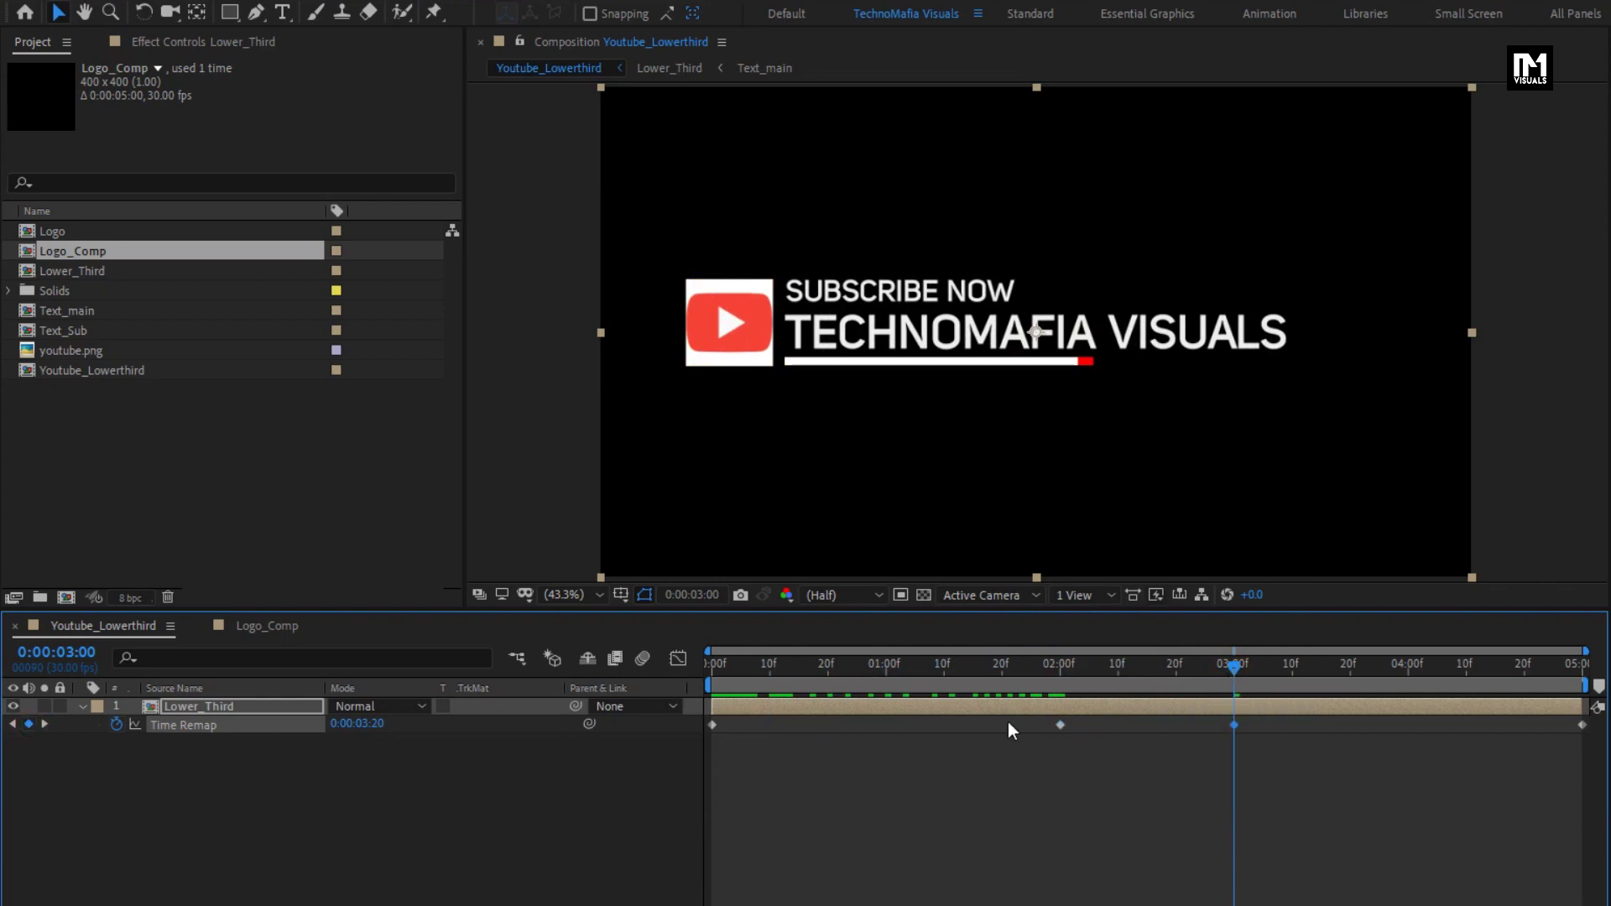
pyautogui.click(366, 723)
pyautogui.write('00')
pyautogui.press('Return')
# - Move the last Time Remap keyframe to 0:00:04:29 and set its value to 0:00:00:00
pyautogui.moveTo(1403, 671); pyautogui.dragTo(1591, 678)
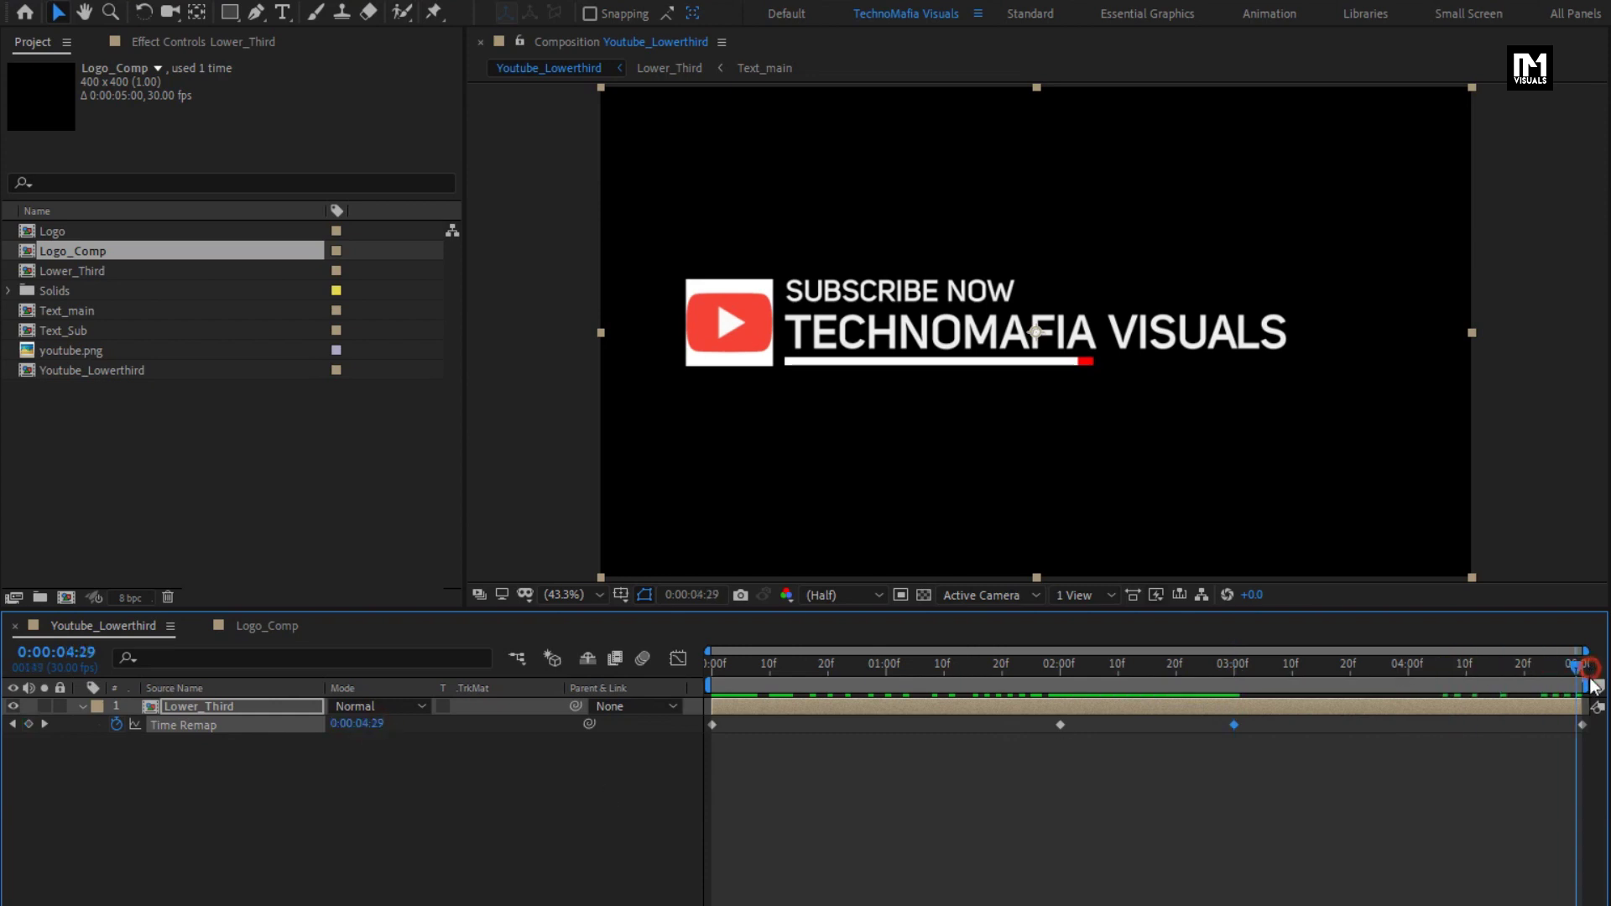
pyautogui.click(1580, 725)
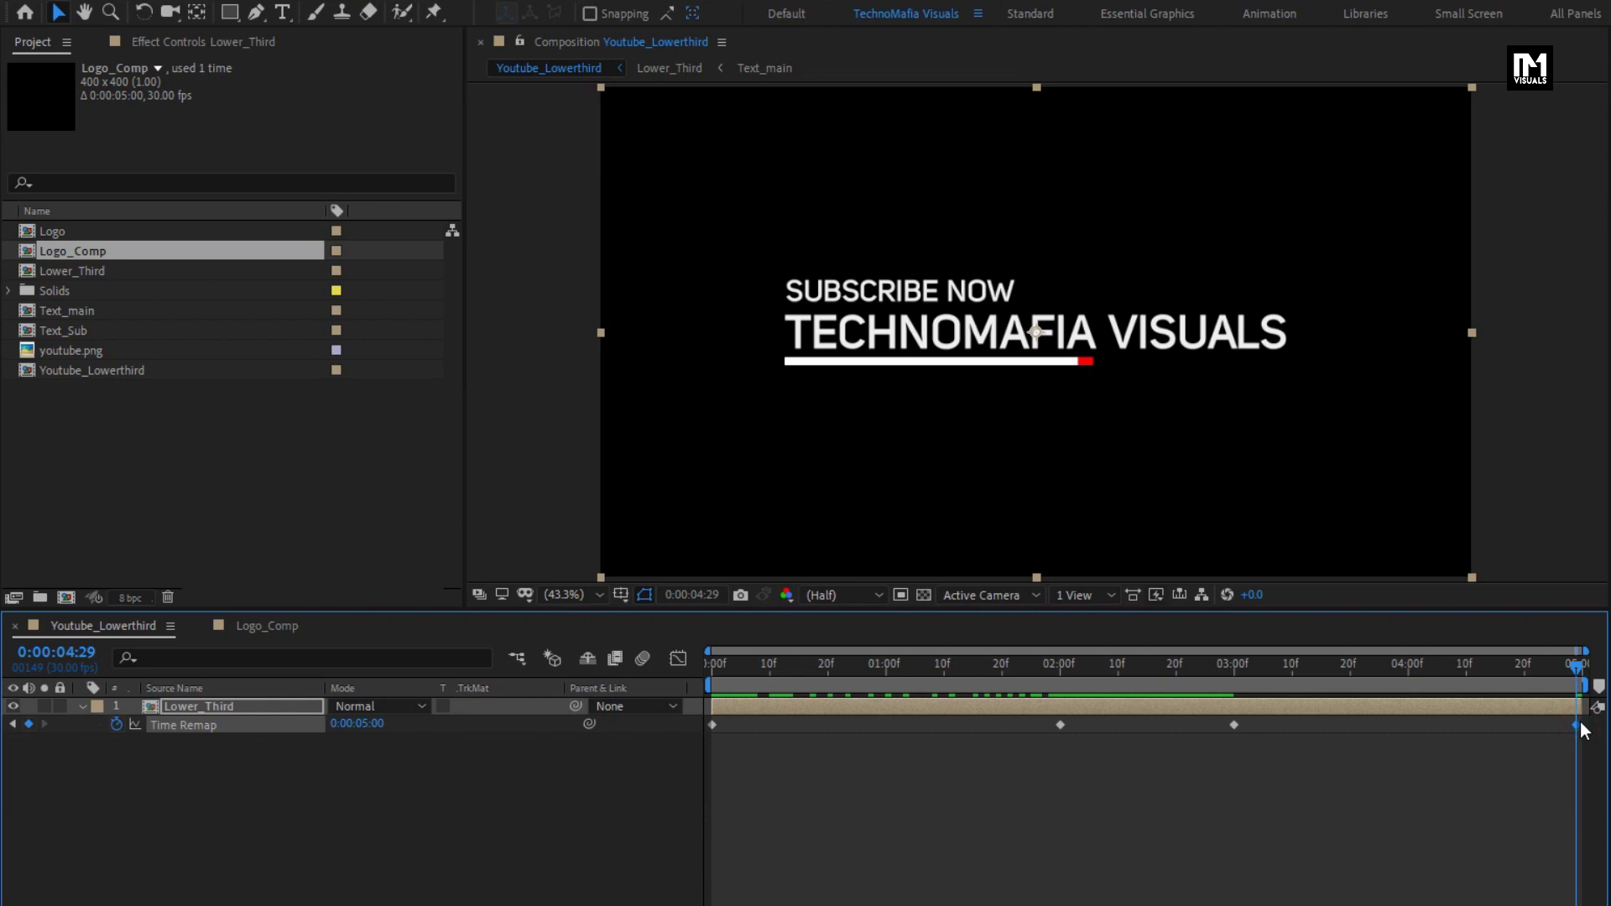
pyautogui.click(370, 725)
pyautogui.press('Return')
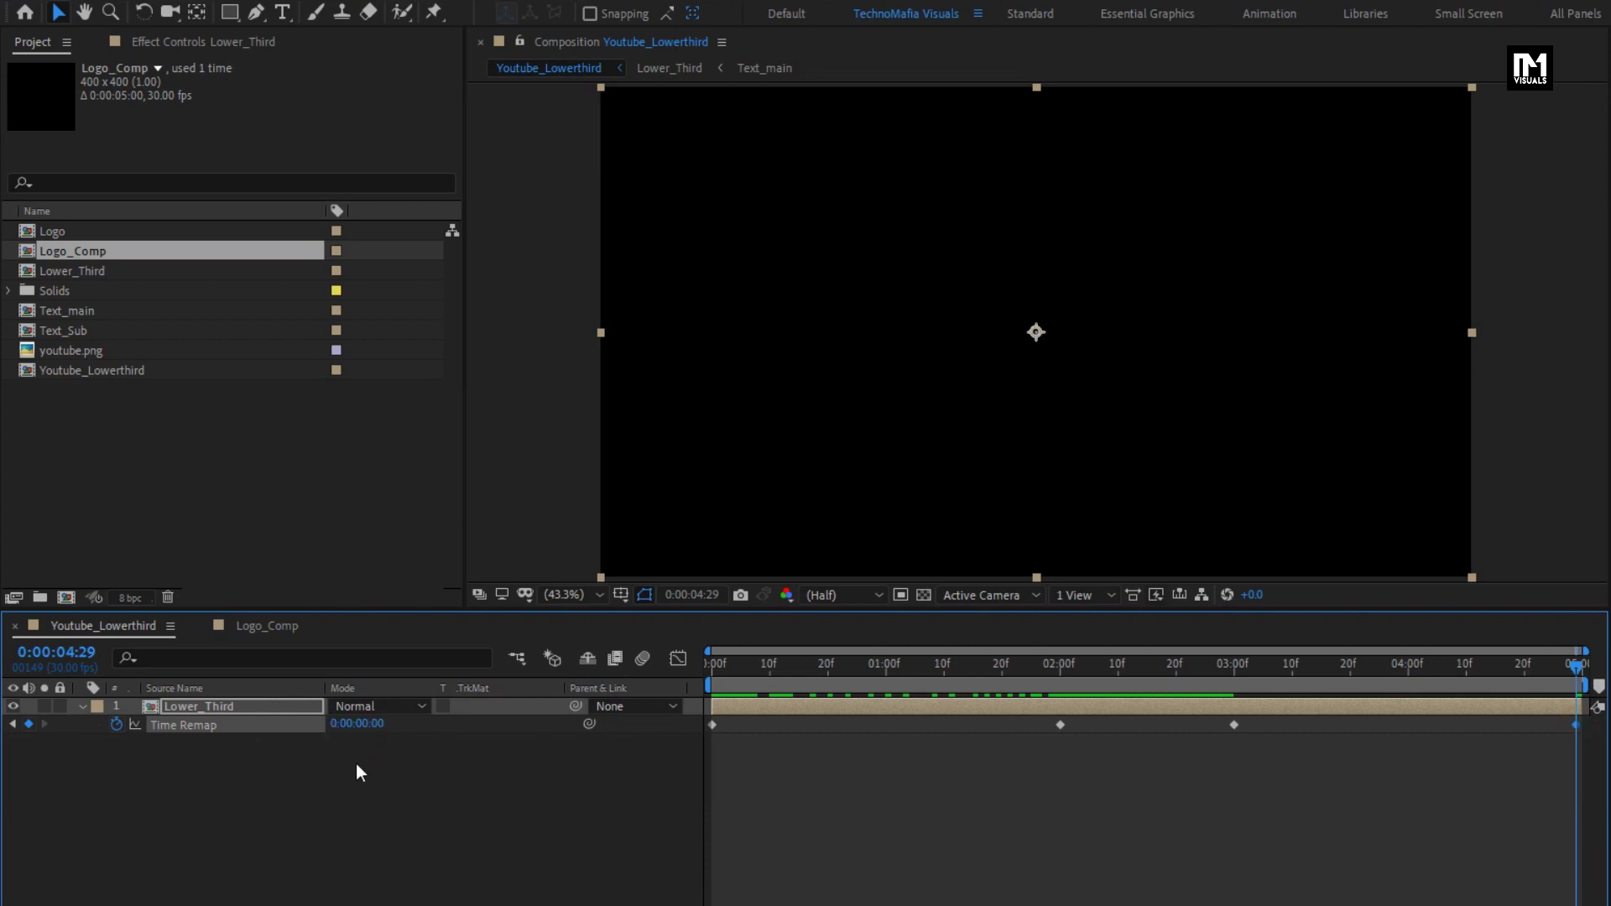
# - Scrub through the Youtube_Lowerthird timeline to review the time-remapped lower third animation
pyautogui.moveTo(709, 668); pyautogui.dragTo(1085, 663)
pyautogui.moveTo(1202, 661); pyautogui.dragTo(693, 662)
pyautogui.click(550, 789)
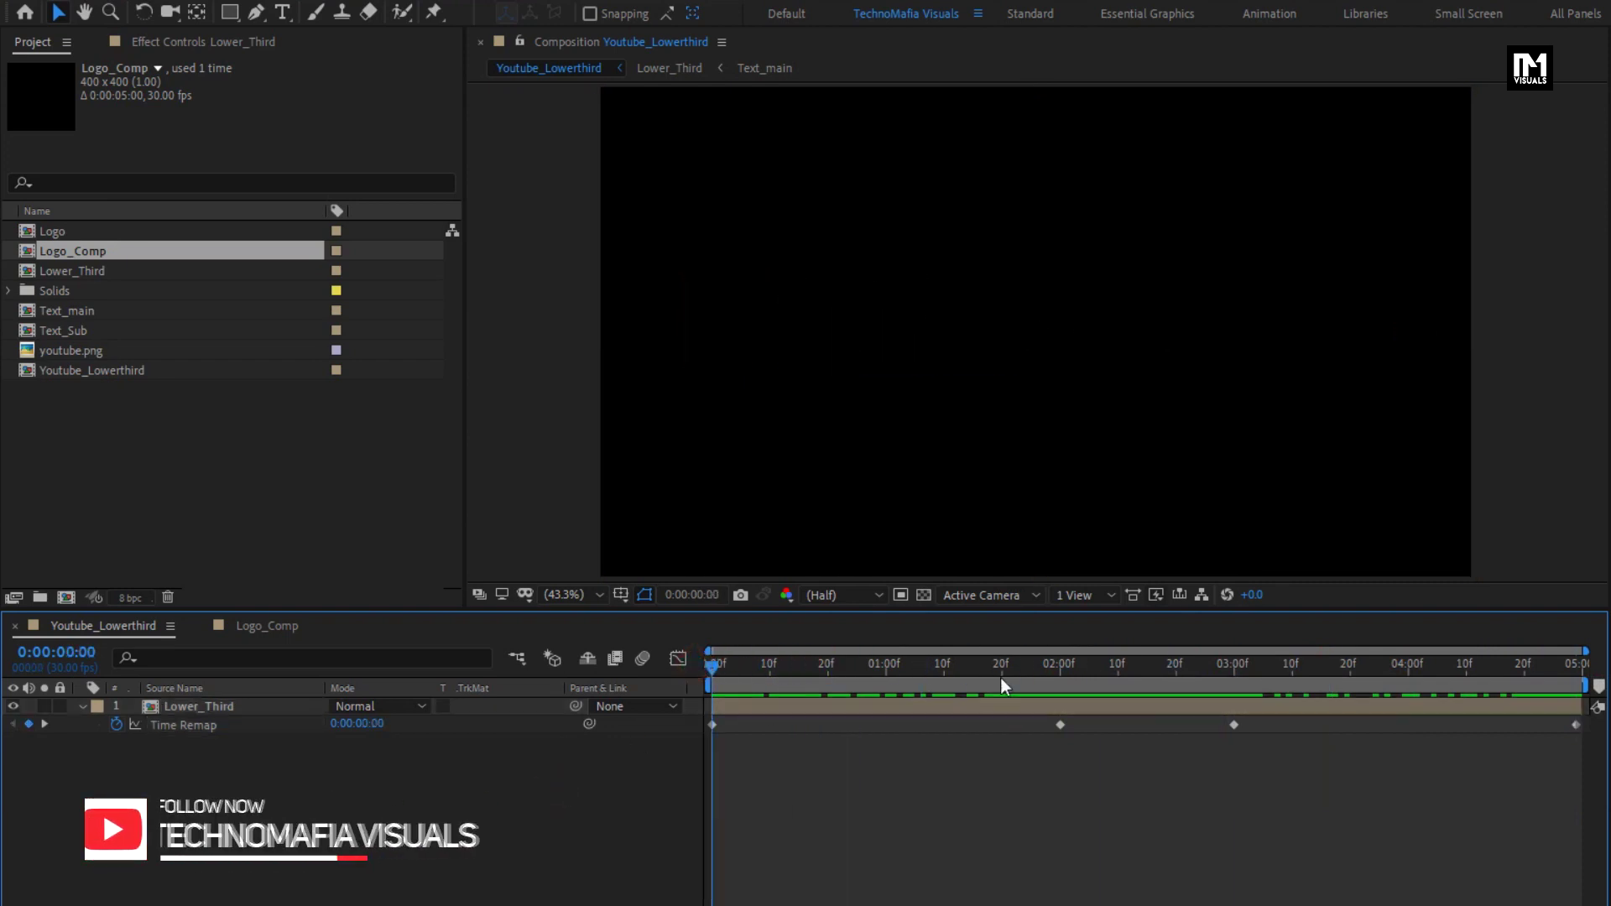
pyautogui.click(1175, 663)
# - Scale the Lower_Third layer to 46% and place it near the lower-left corner of the frame
pyautogui.click(81, 707)
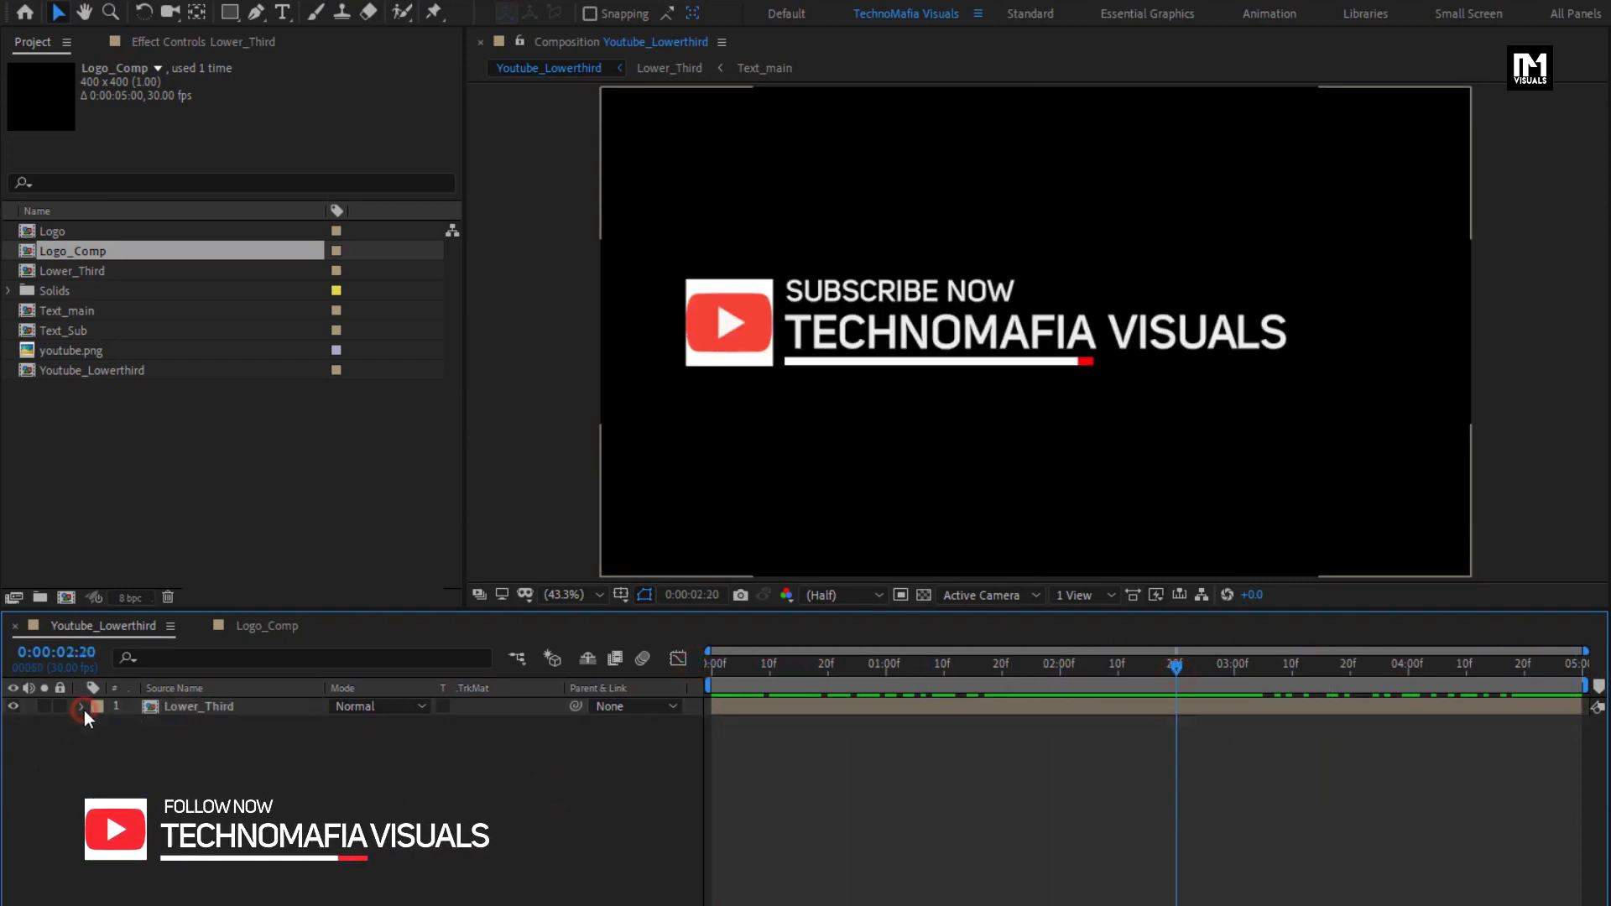
pyautogui.click(189, 709)
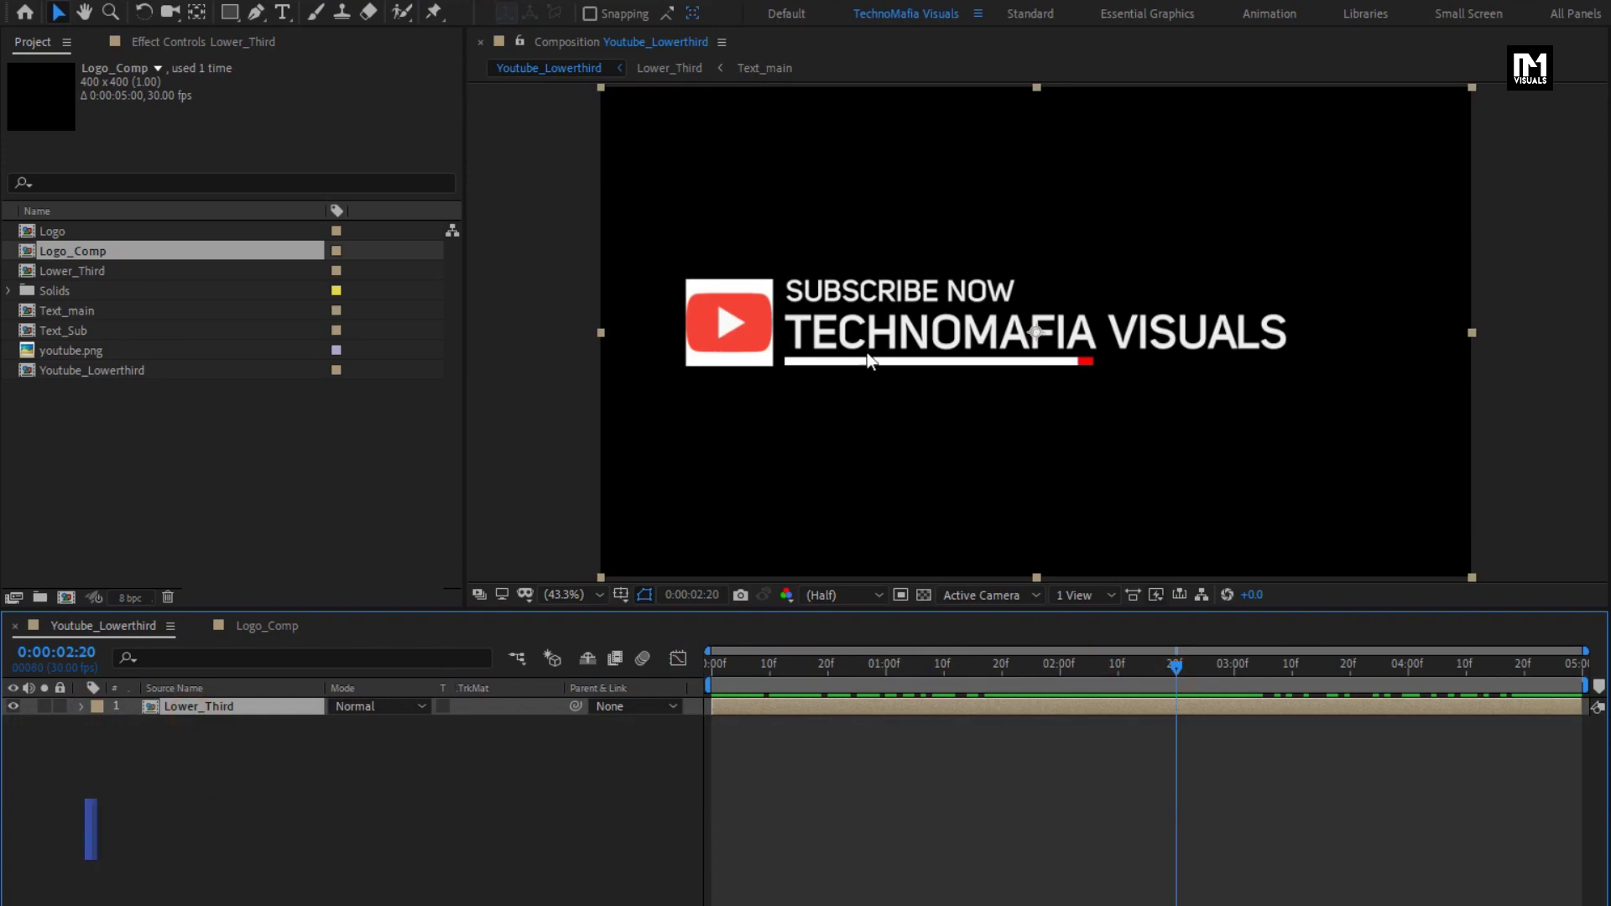
pyautogui.moveTo(851, 336); pyautogui.dragTo(823, 519)
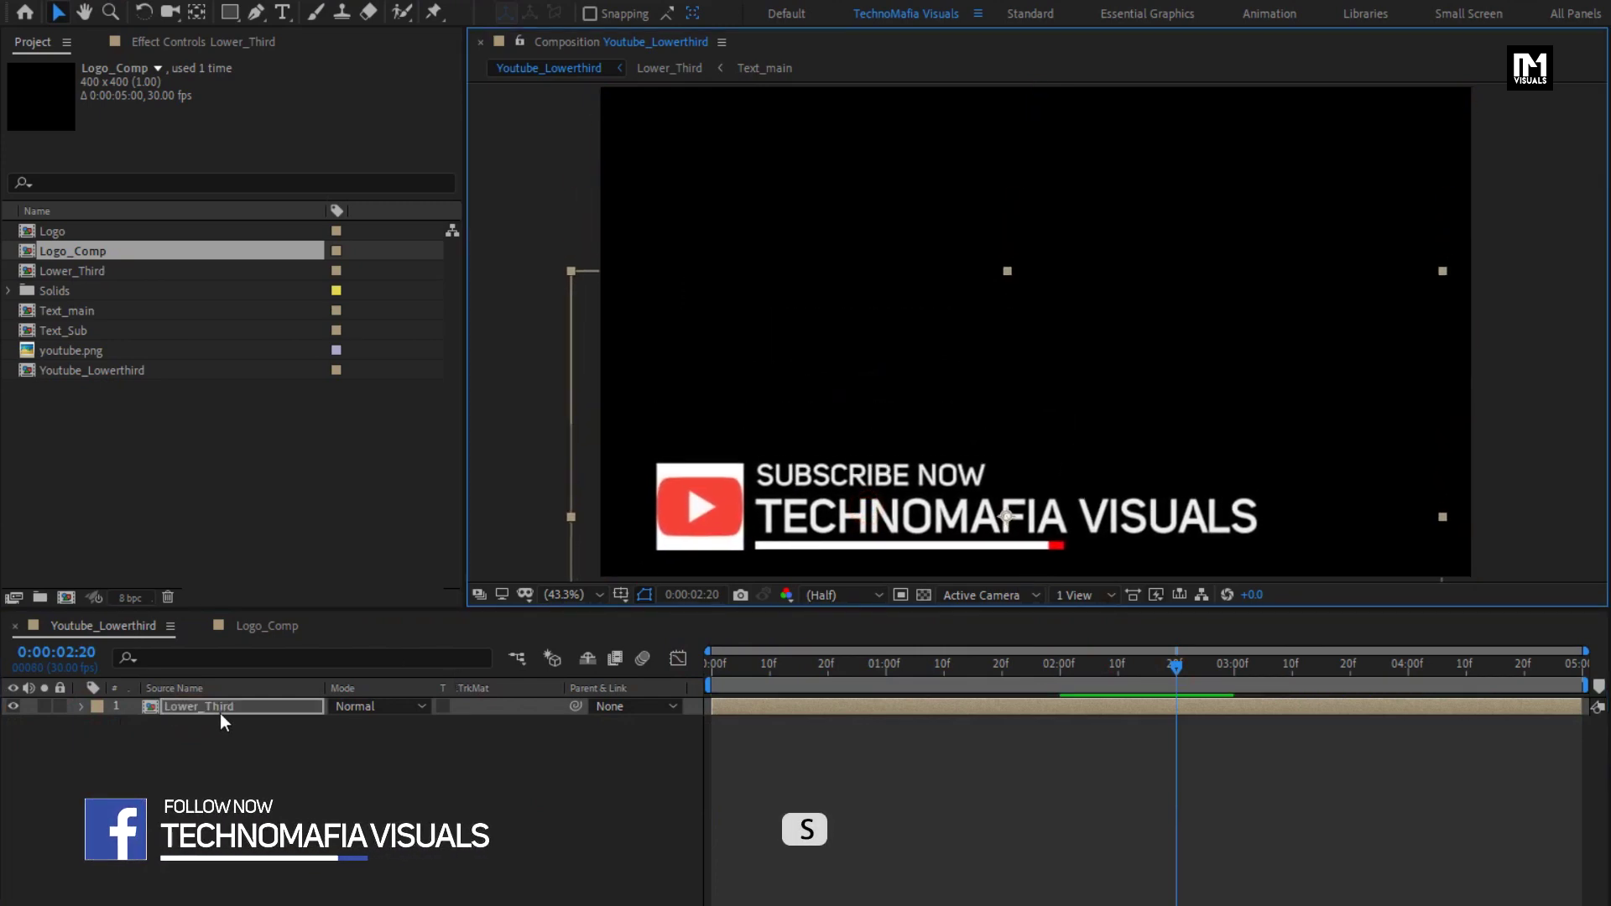
pyautogui.click(220, 711)
pyautogui.press('s')
pyautogui.moveTo(420, 727); pyautogui.dragTo(350, 730)
pyautogui.click(823, 519)
pyautogui.moveTo(765, 488); pyautogui.dragTo(751, 526)
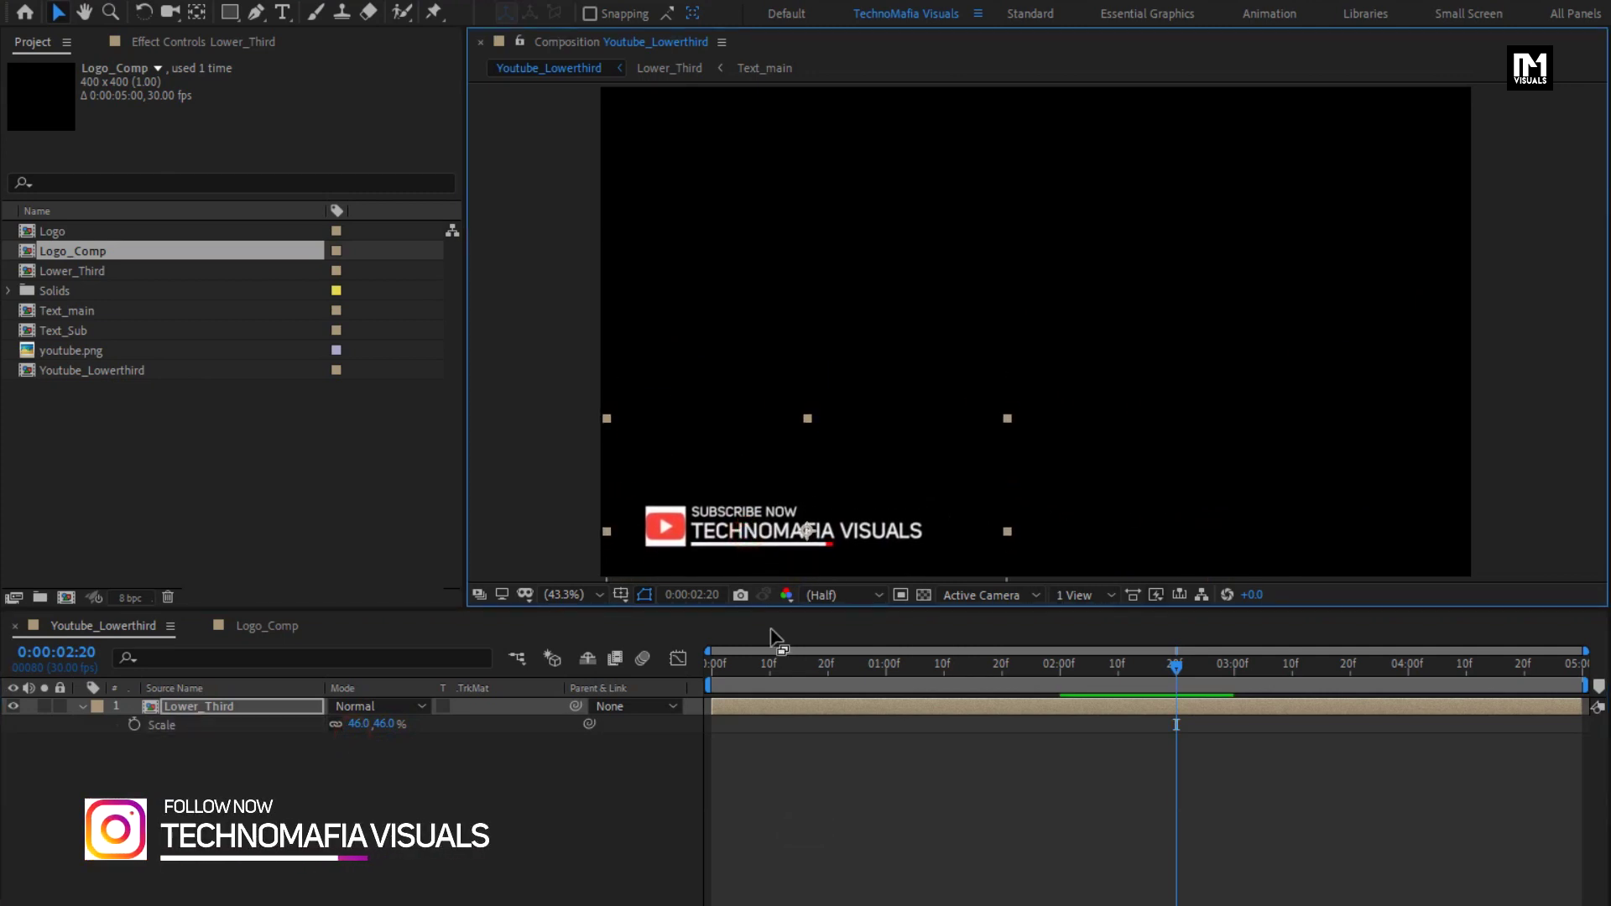
# - Check the small lower third's animation and move it back to around the middle of the frame
pyautogui.moveTo(776, 646); pyautogui.dragTo(1359, 643)
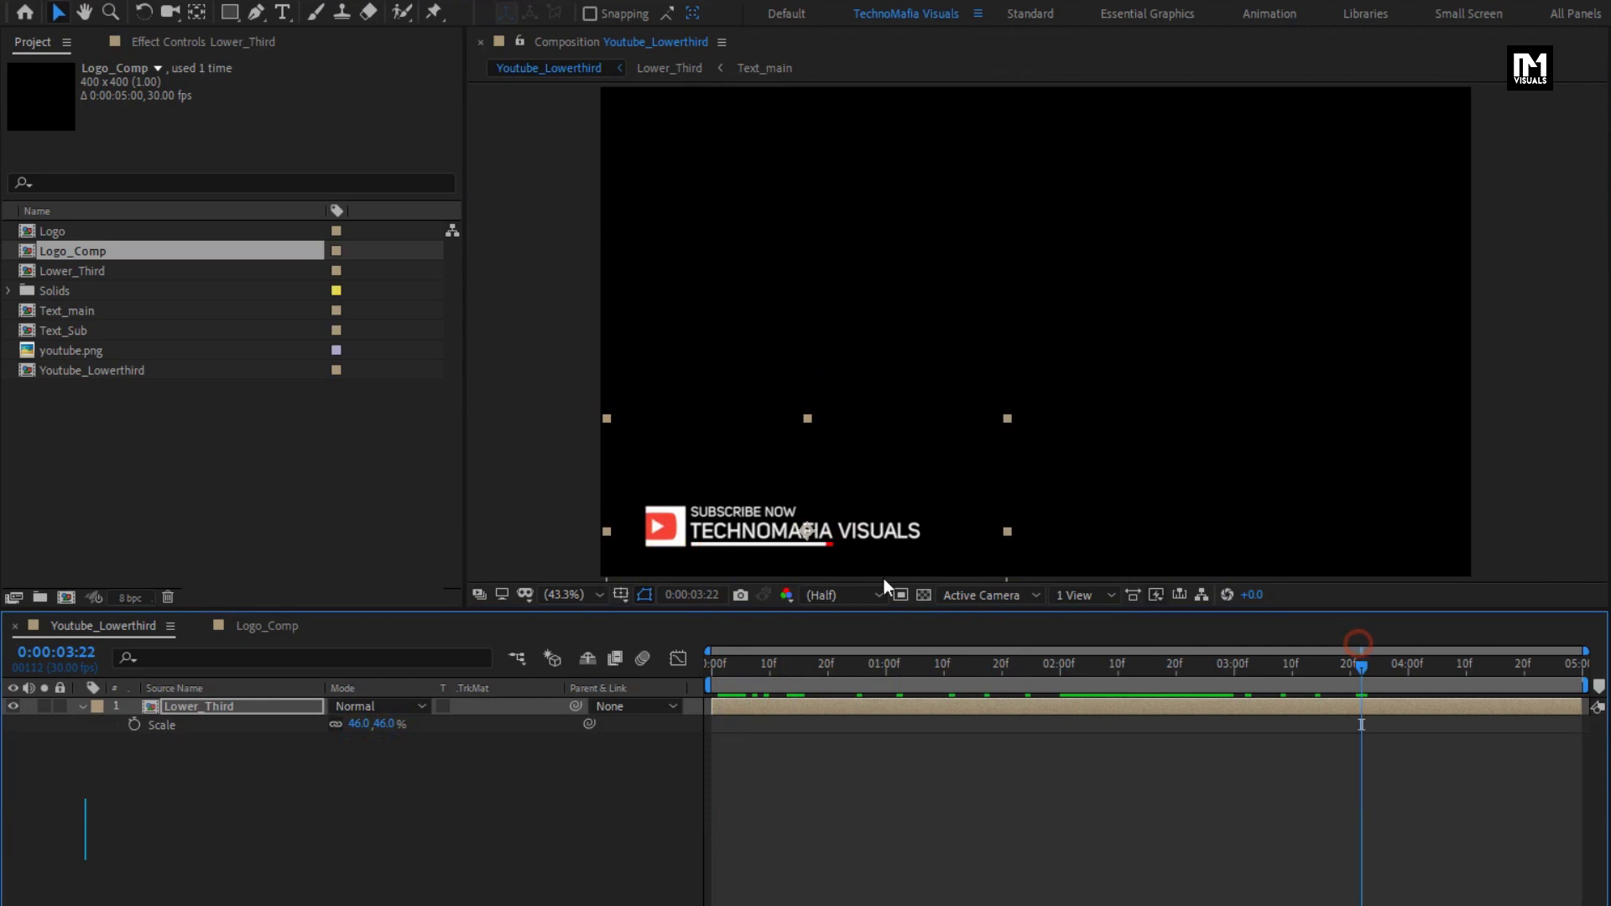
pyautogui.moveTo(710, 530); pyautogui.dragTo(920, 294)
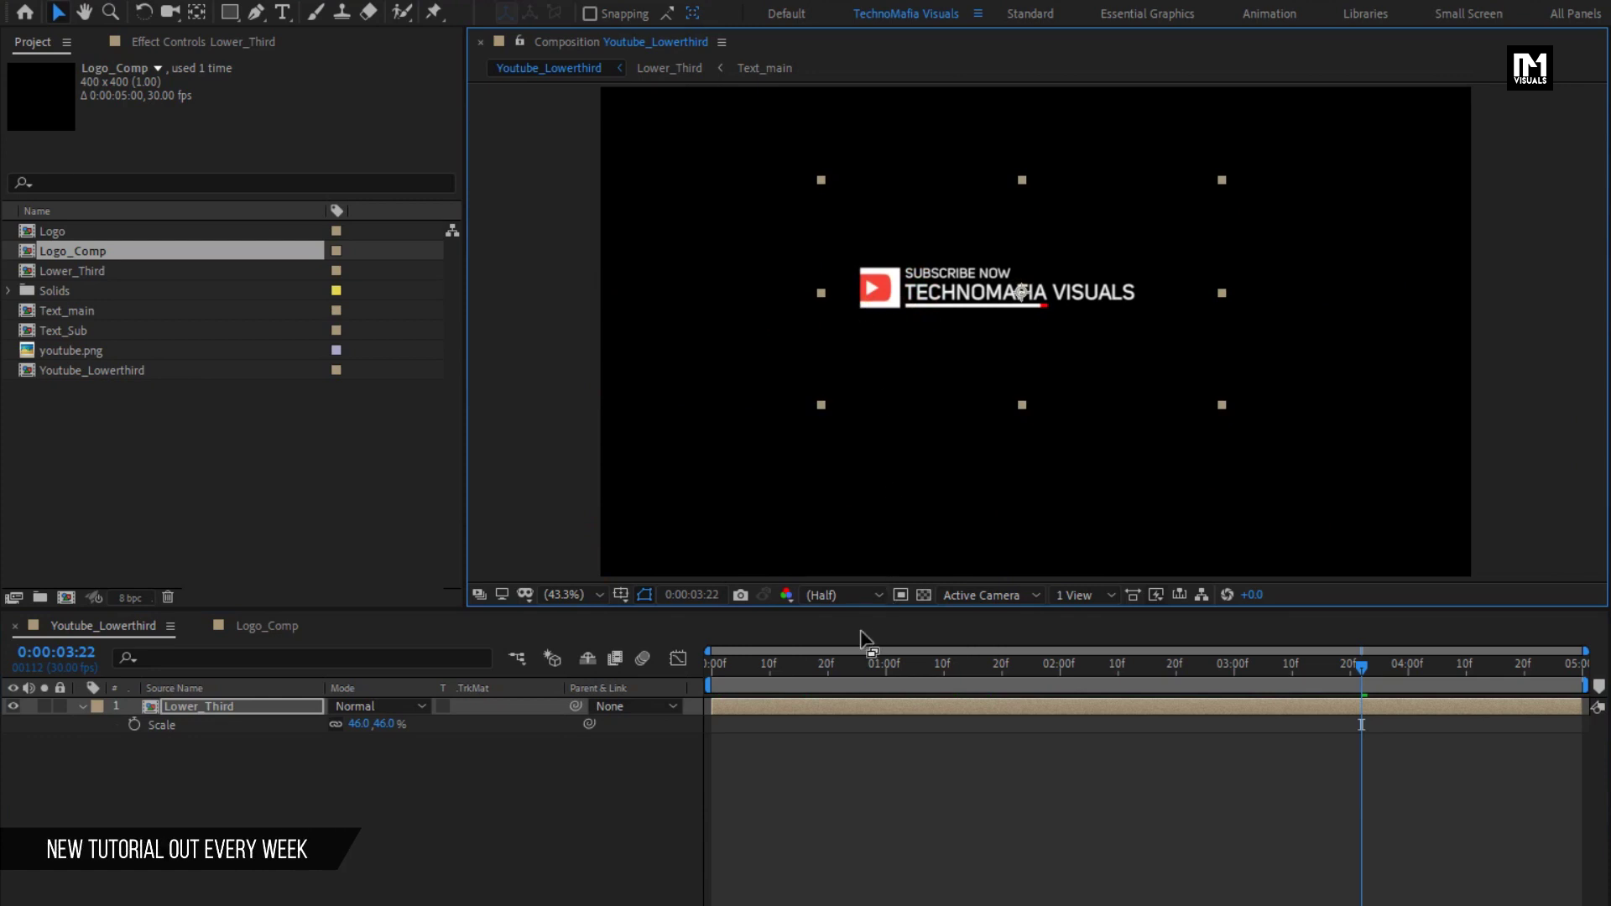
pyautogui.moveTo(849, 663); pyautogui.dragTo(1095, 670)
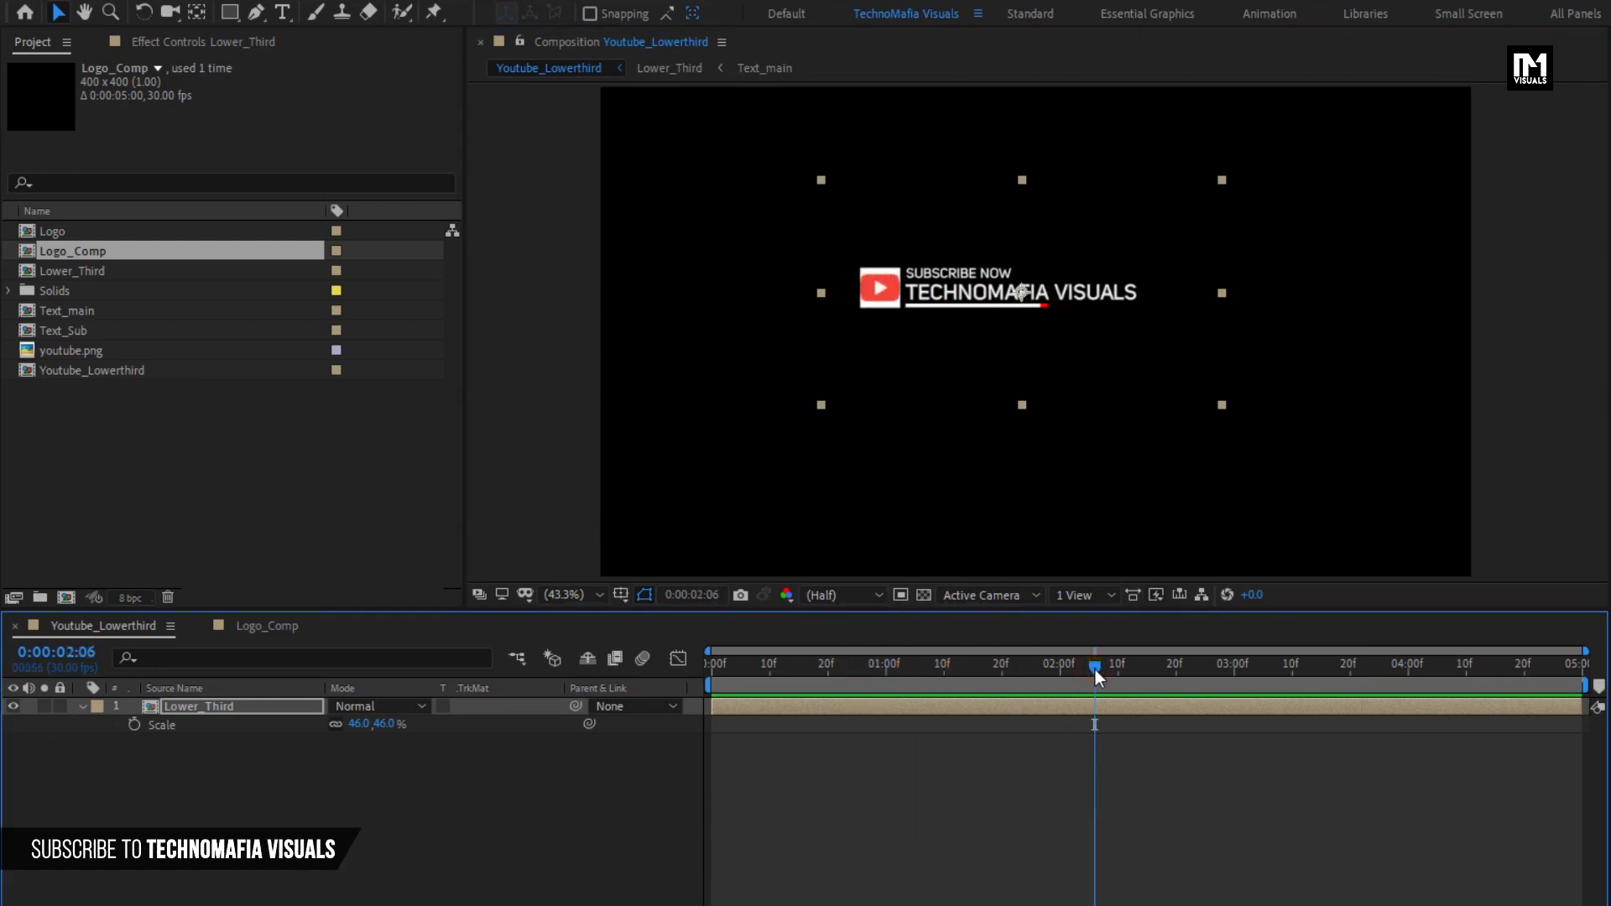
# - Set the Youtube_Lowerthird composition's duration to 10 seconds
pyautogui.click(147, 6)
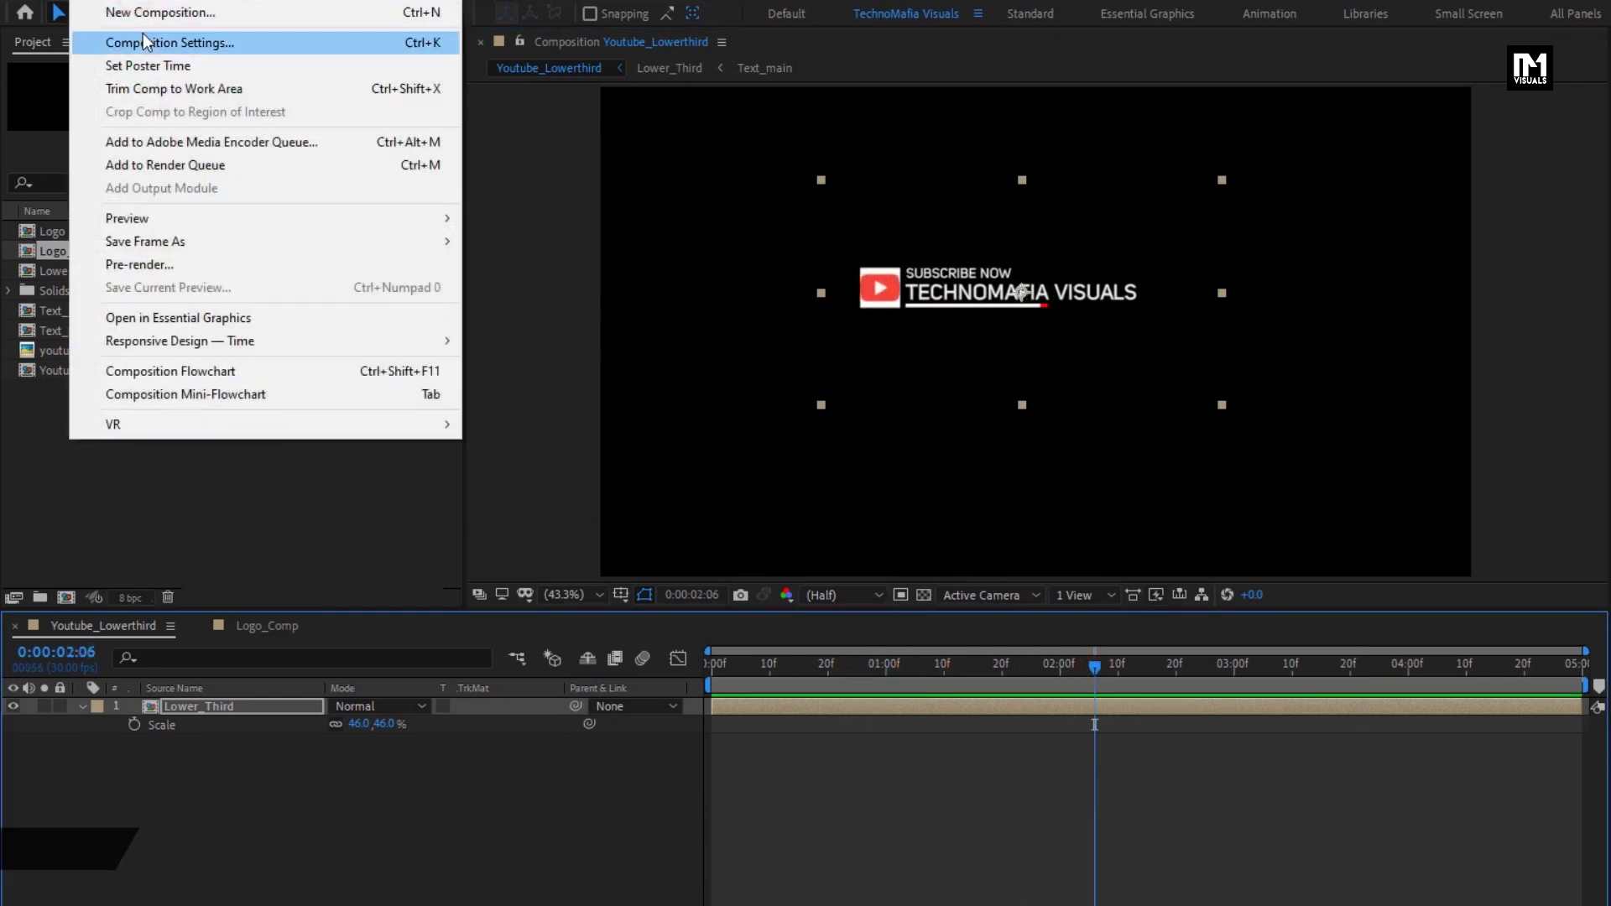
pyautogui.click(144, 44)
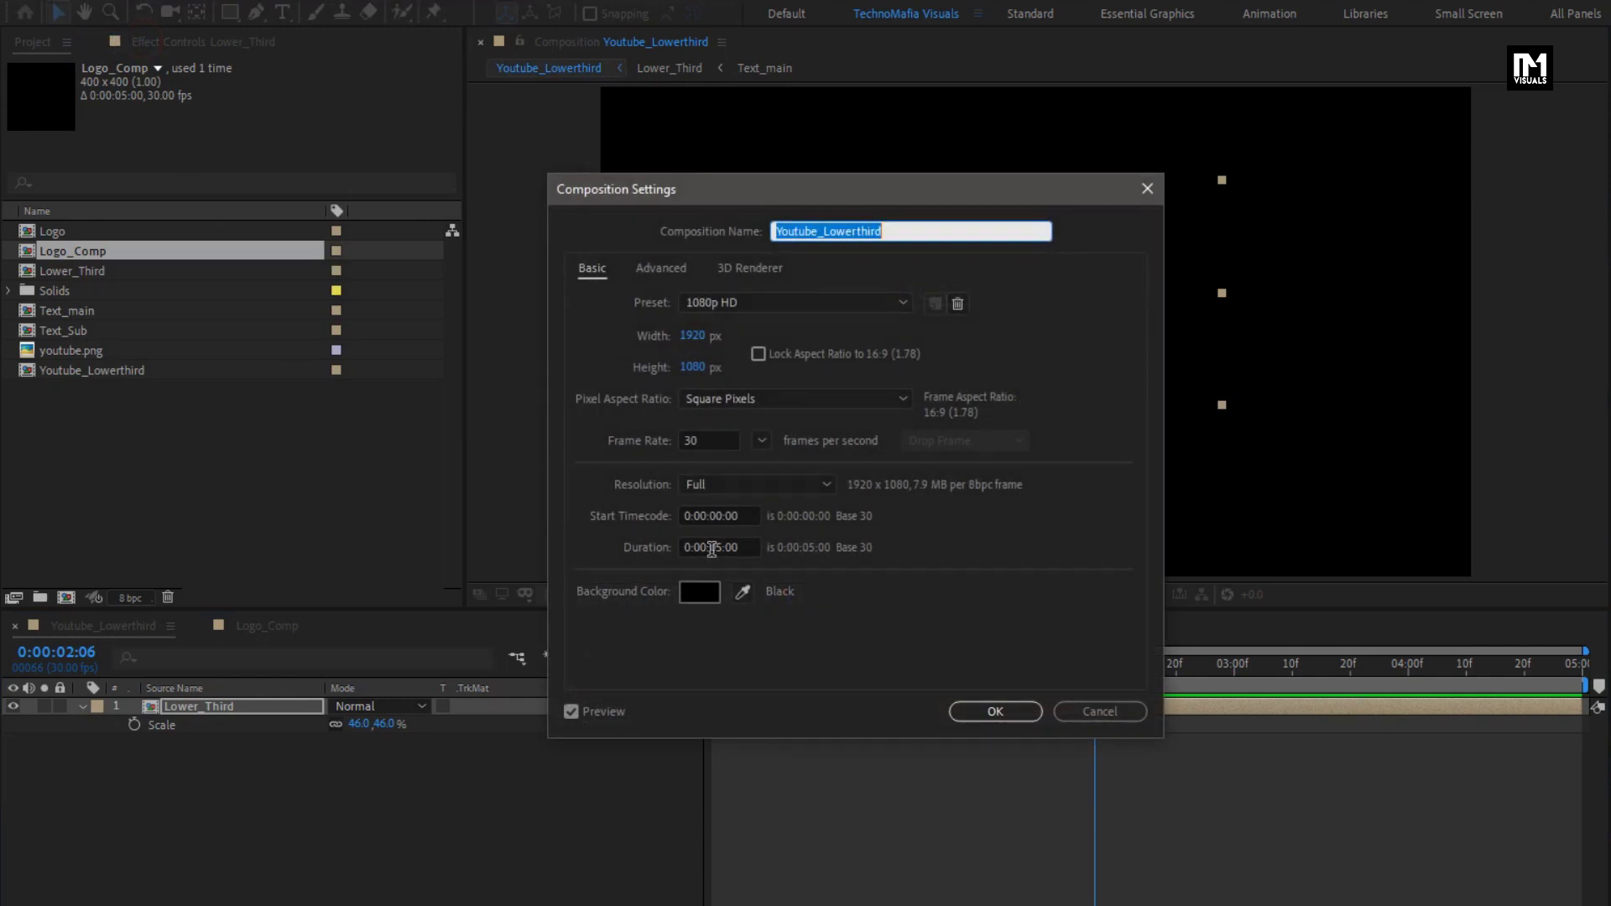
pyautogui.click(718, 549)
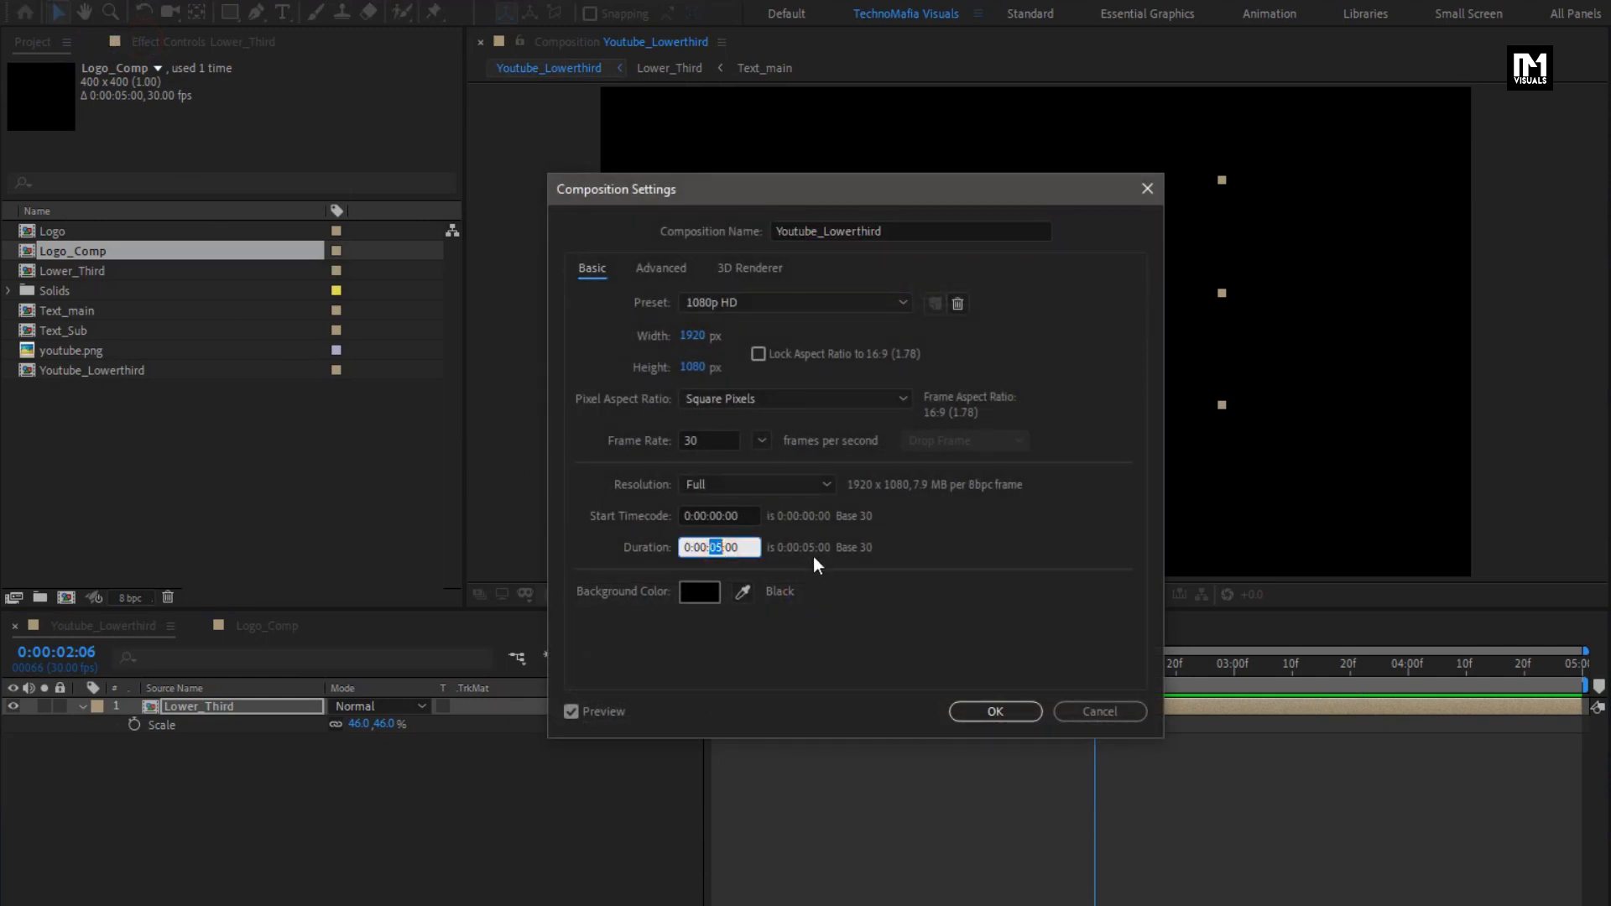
pyautogui.write('10')
pyautogui.click(997, 712)
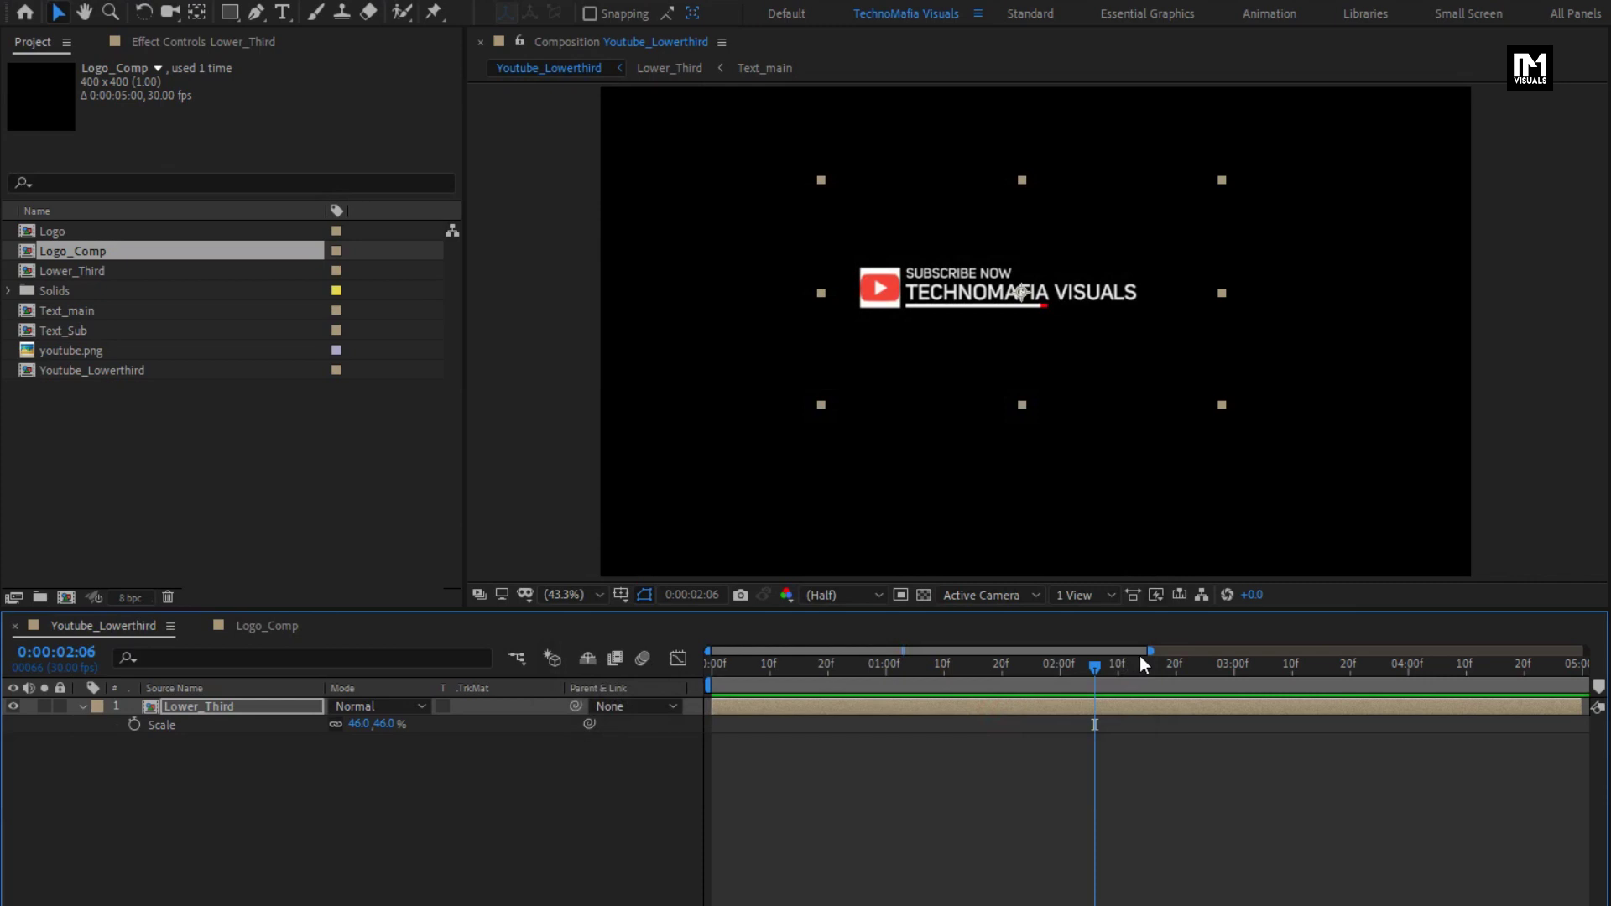
# - Extend the Lower_Third layer to 10 seconds and shift its last two Time Remap keyframes to about 8 seconds and the layer's end
pyautogui.click(1085, 708)
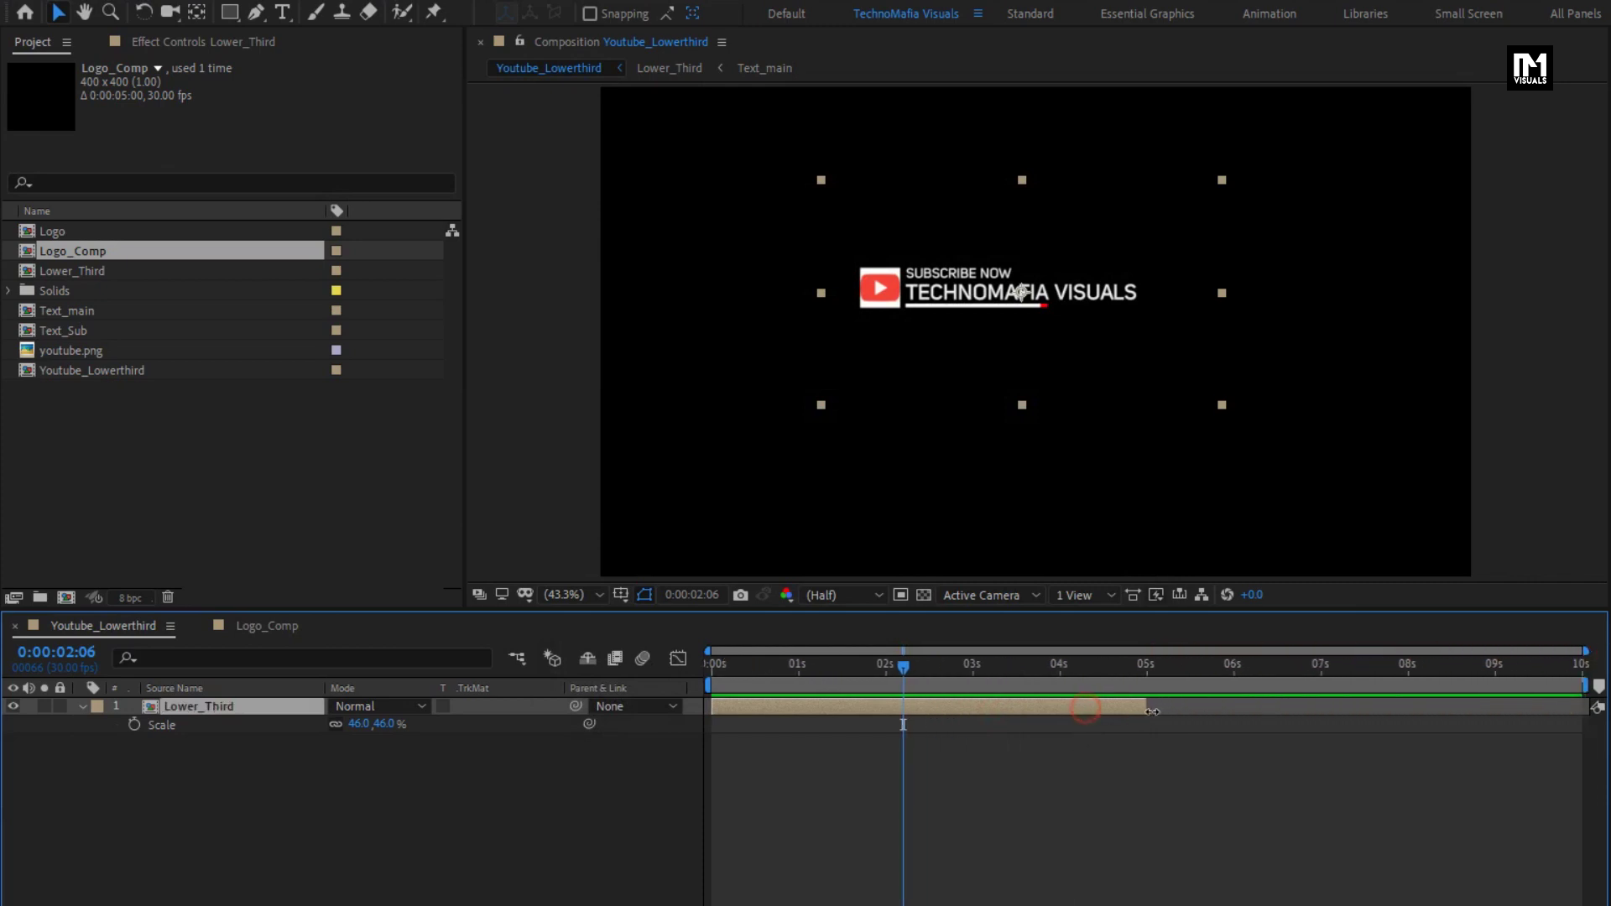
pyautogui.moveTo(1156, 708); pyautogui.dragTo(1542, 707)
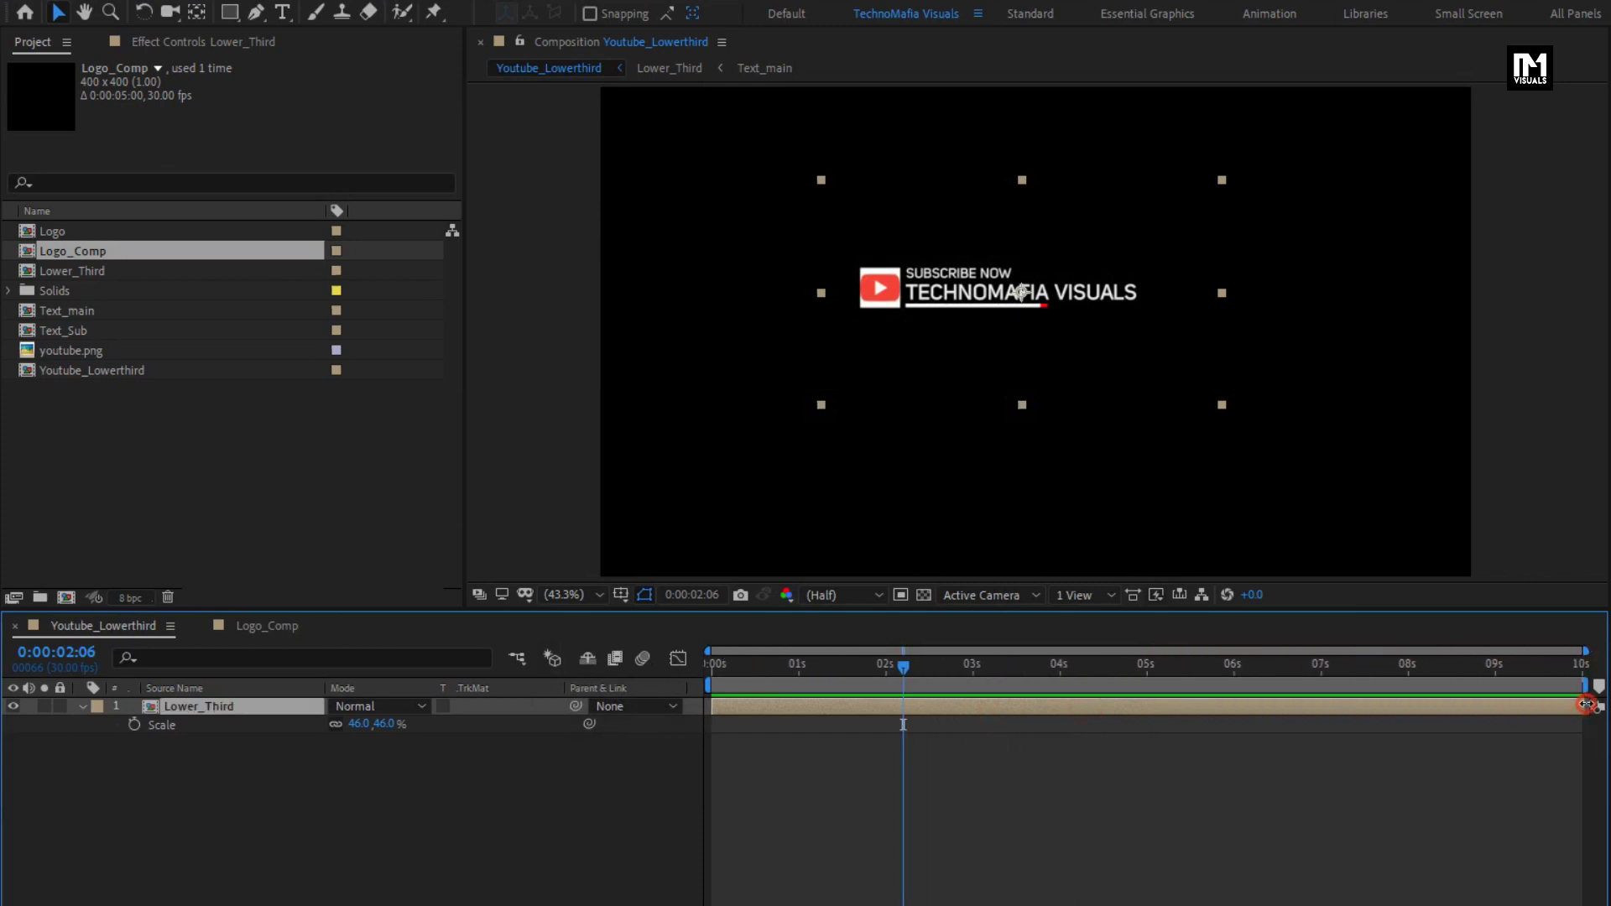
pyautogui.press('u')
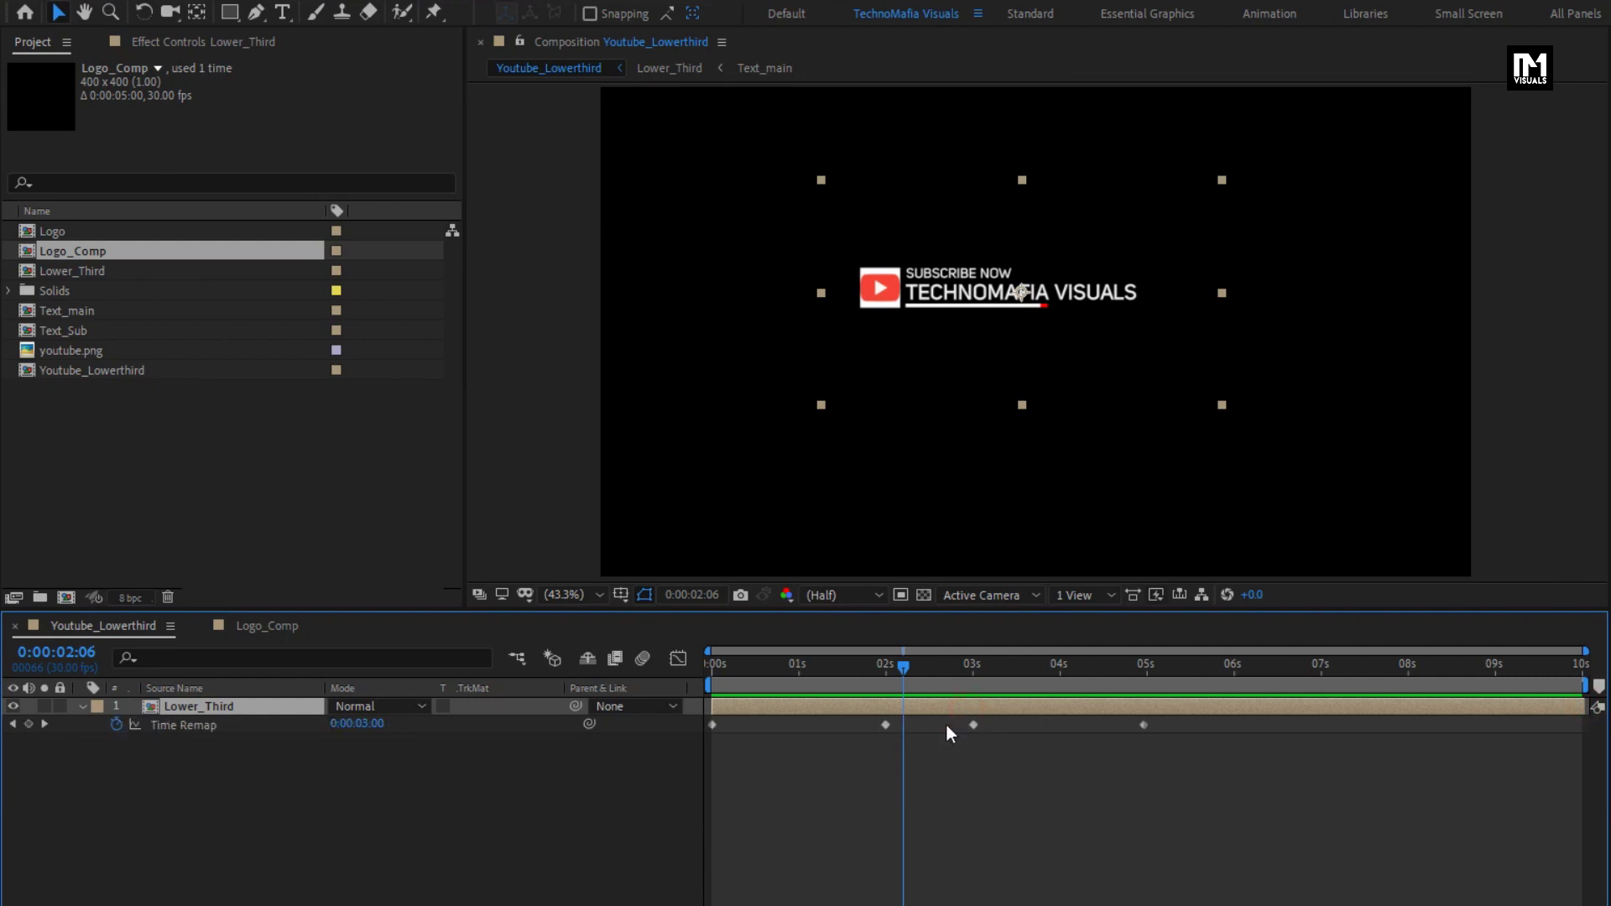
pyautogui.click(955, 724)
pyautogui.moveTo(957, 723); pyautogui.dragTo(1576, 728)
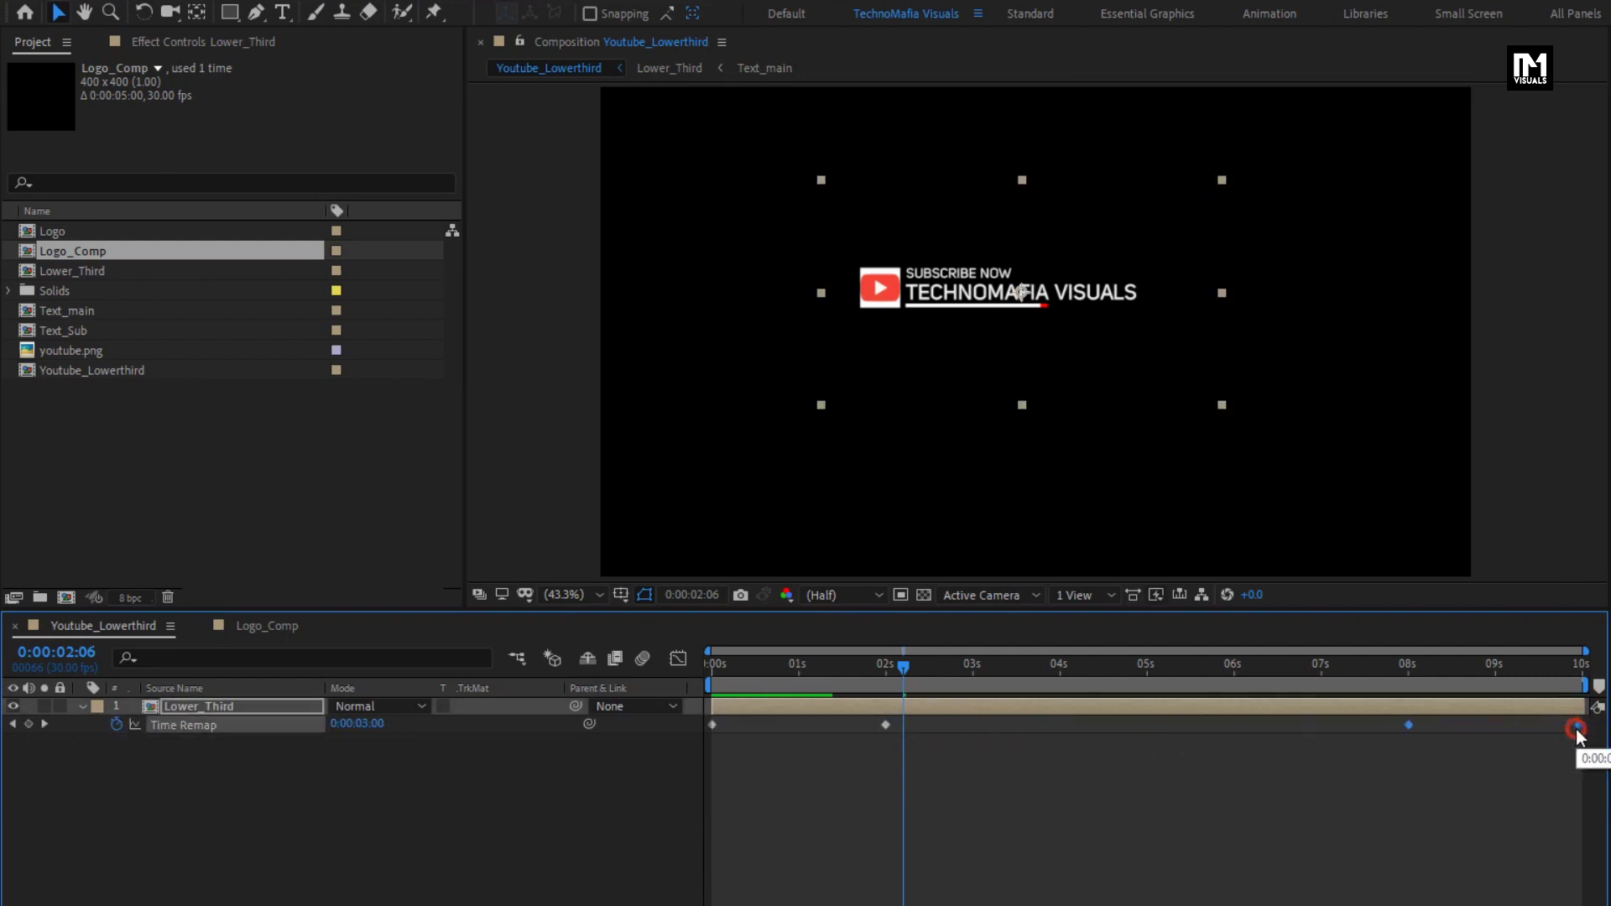
# - Move the lower third slightly below the frame's centre and set its scale to 100%
pyautogui.click(1385, 667)
pyautogui.click(925, 375)
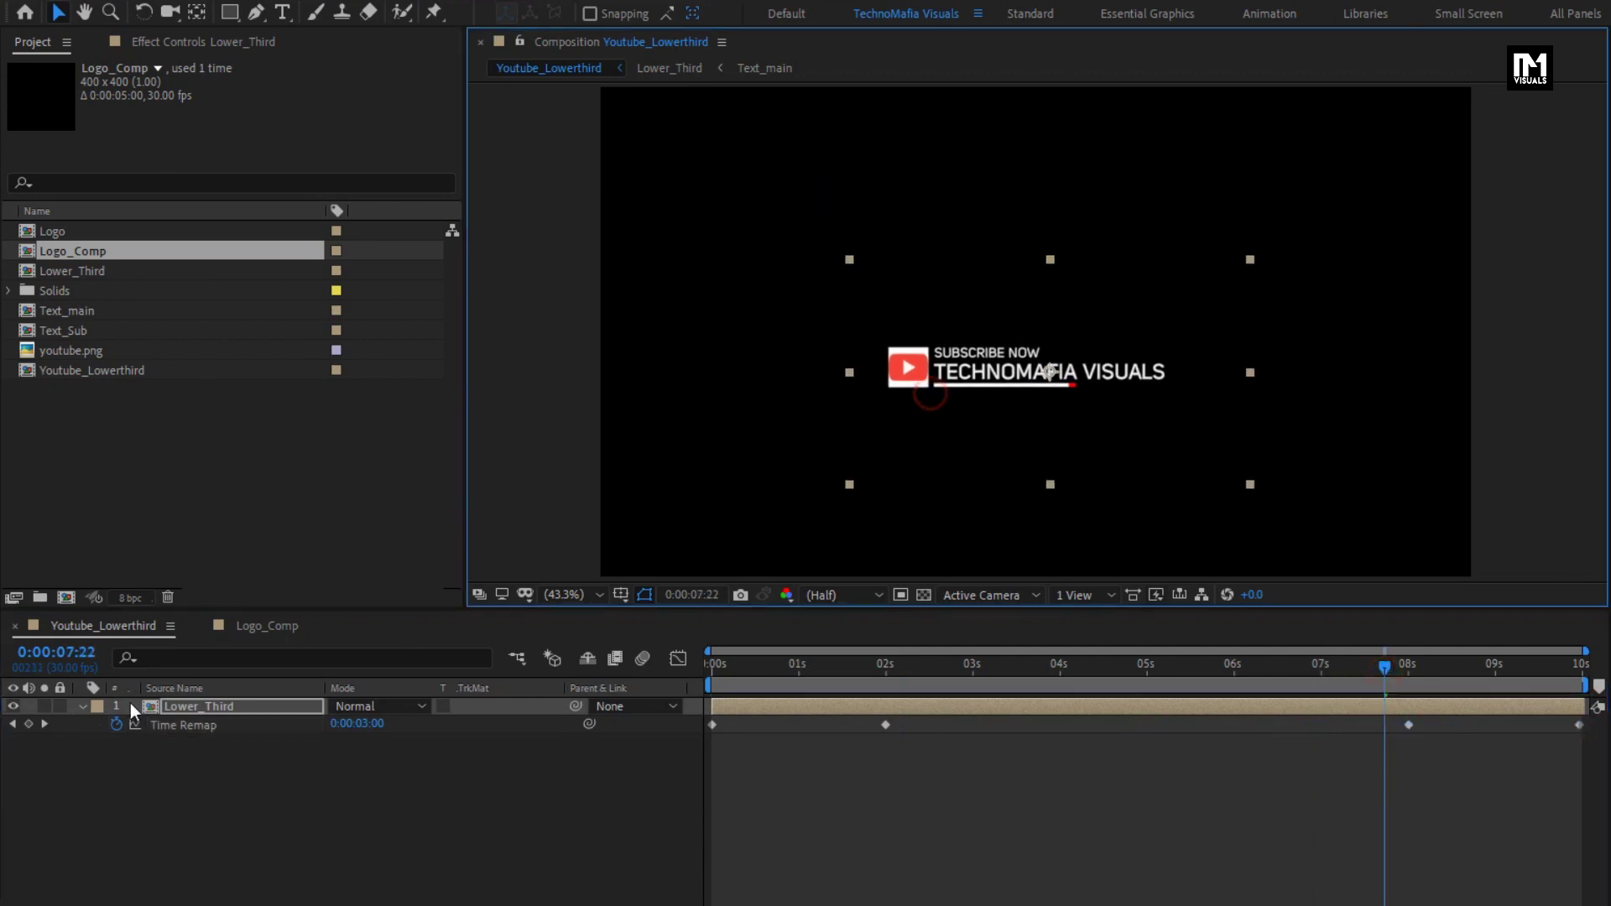
pyautogui.click(176, 709)
pyautogui.press('s')
pyautogui.click(387, 723)
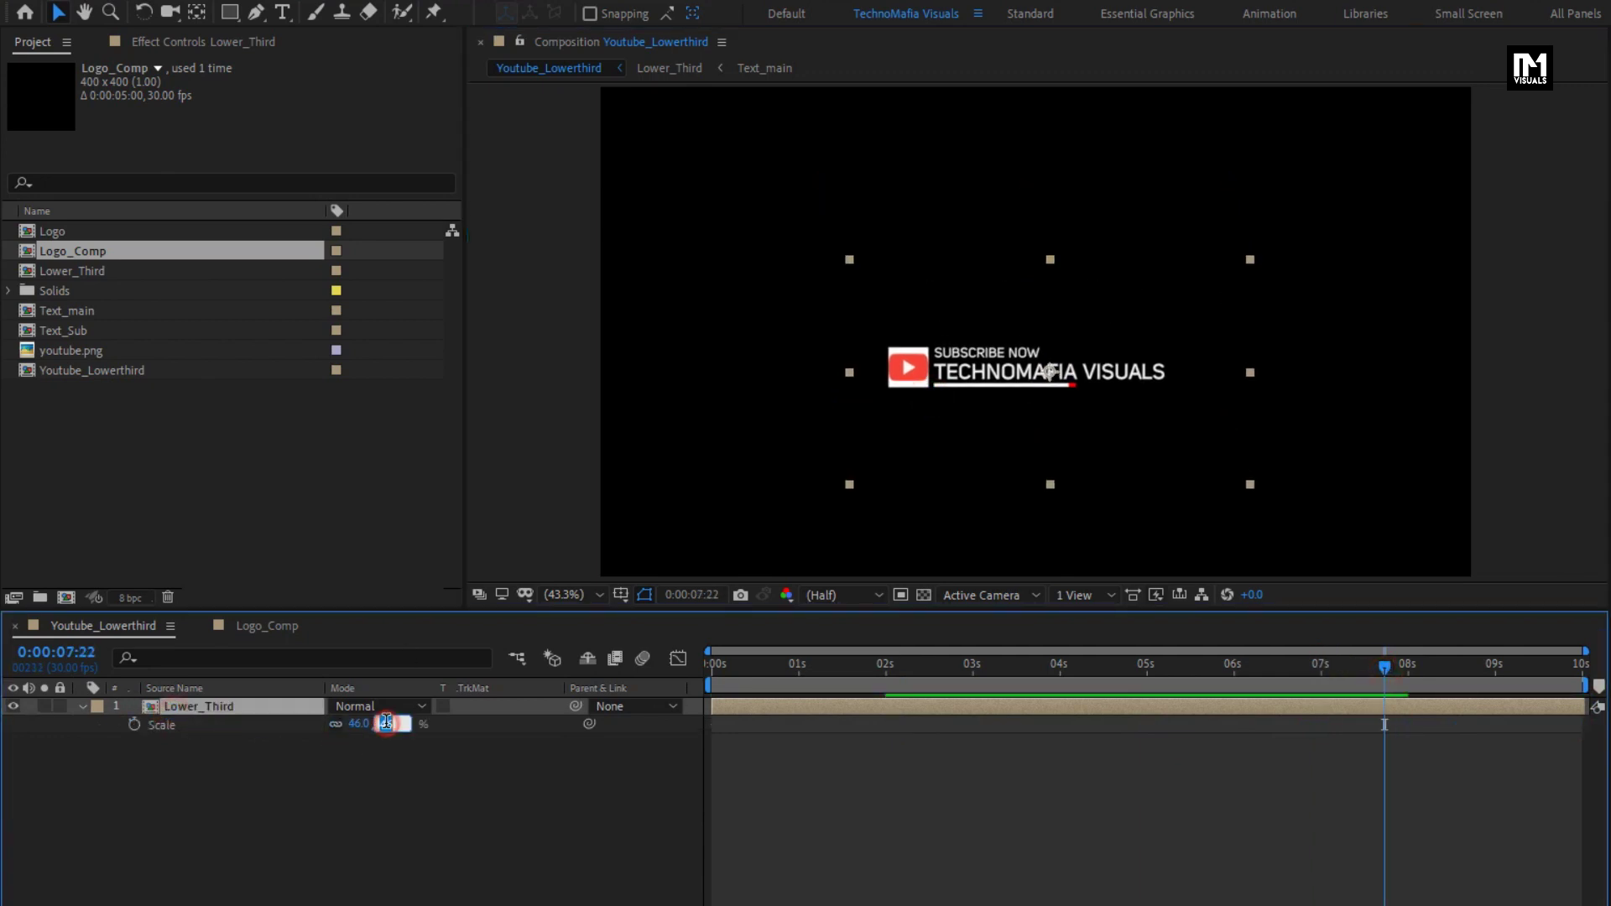
pyautogui.write('100')
pyautogui.press('Return')
# - Play the lower third animation from the start of the composition
pyautogui.click(707, 667)
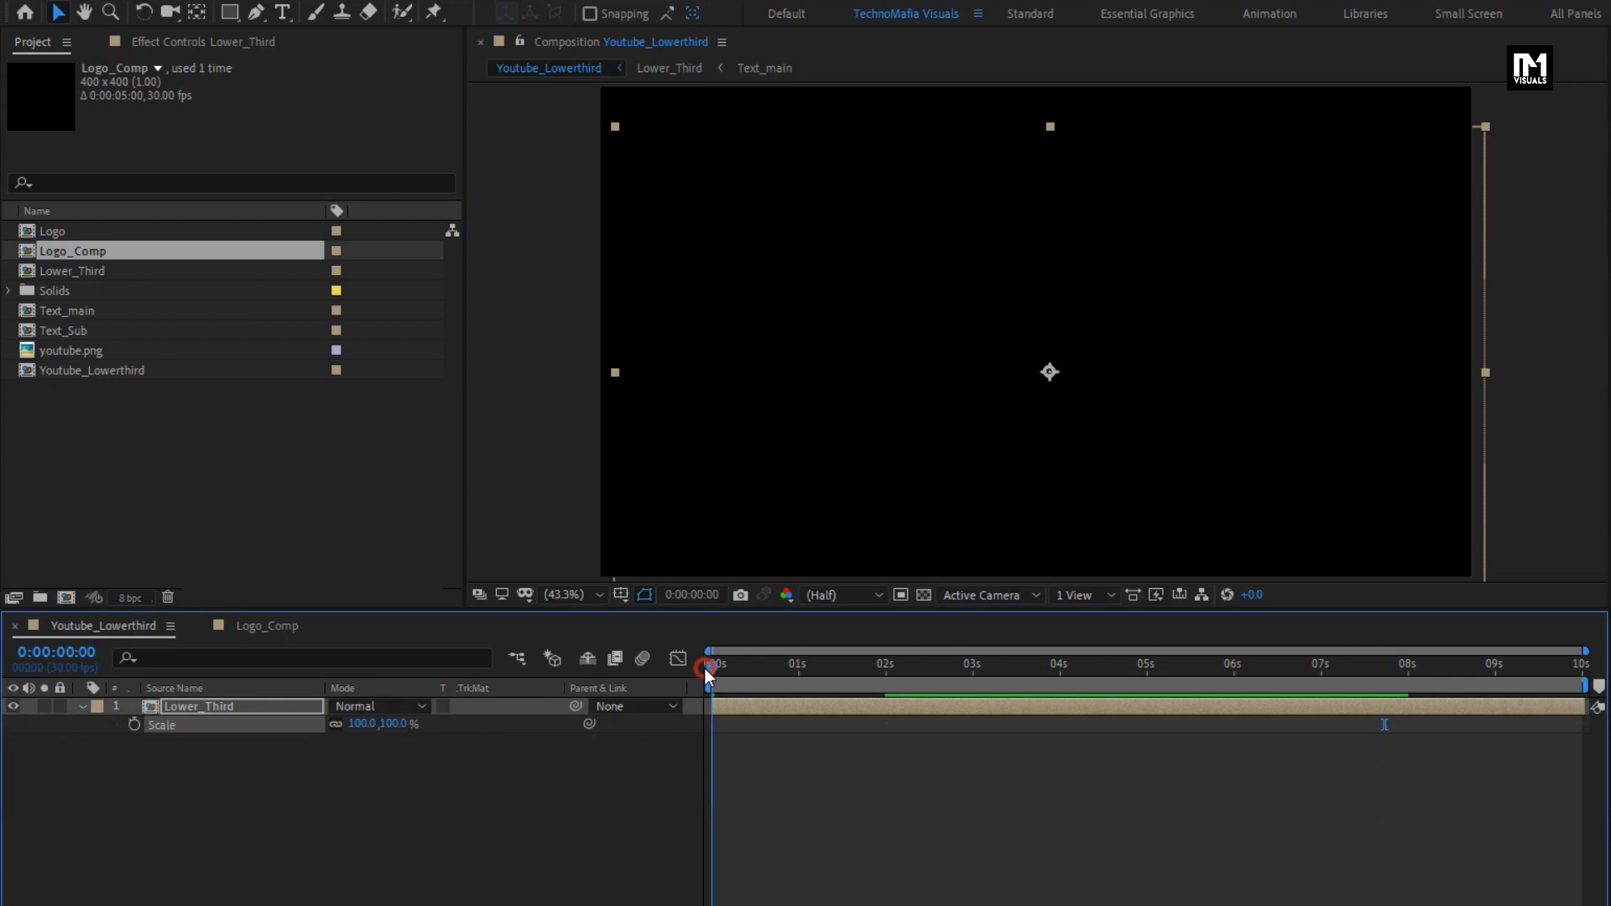
pyautogui.press('space')
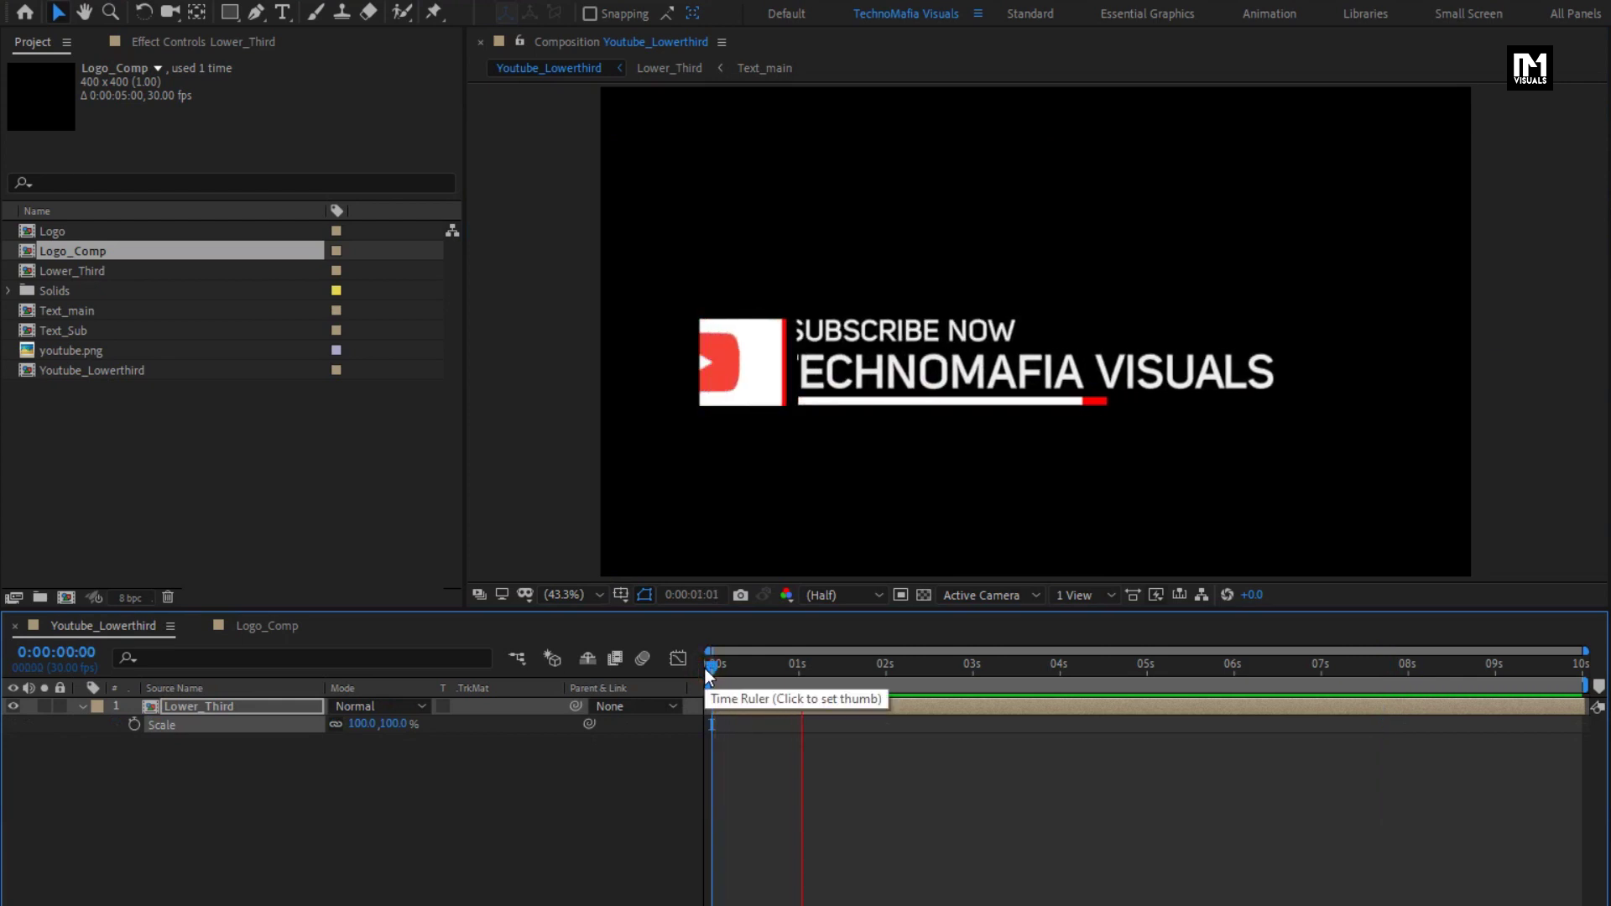